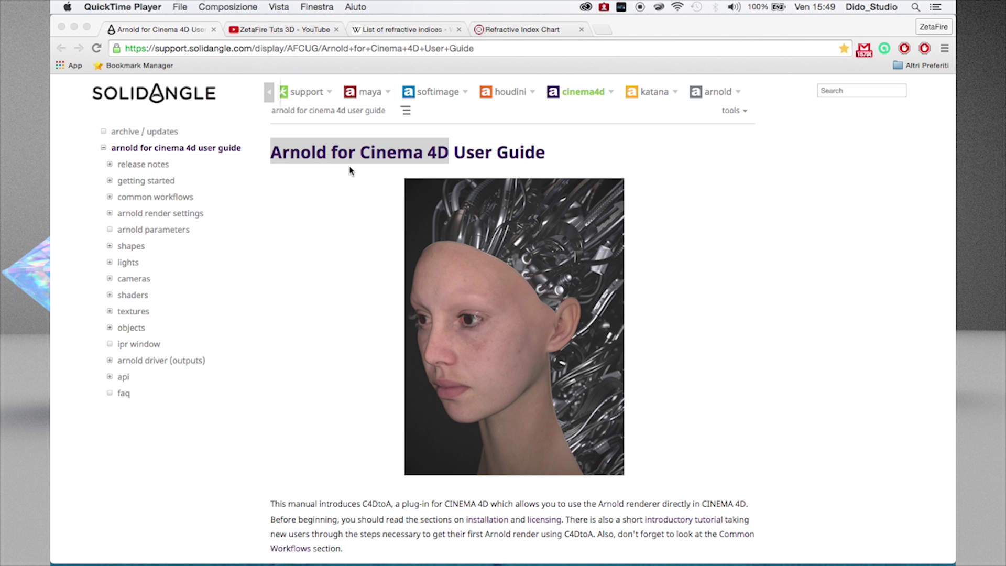
click(334, 198)
click(475, 144)
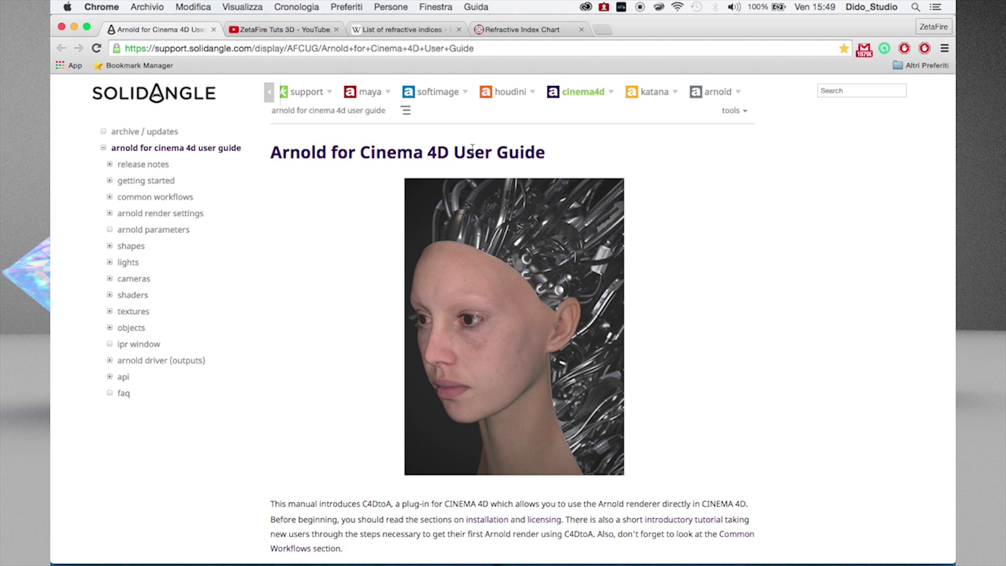
Switch to Finder and preview the reference renders Imagecrystal1.jpg, Imagecrystal2.jpg and Imagecrystal3.png in the desktop's Crystal_Tutorial folder.
mouse_move(561, 562)
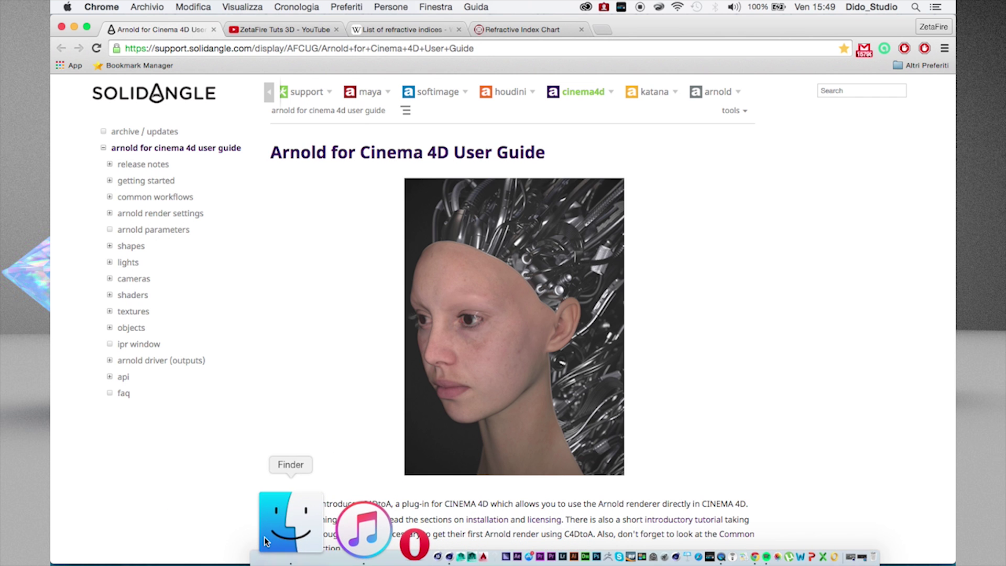
click(265, 537)
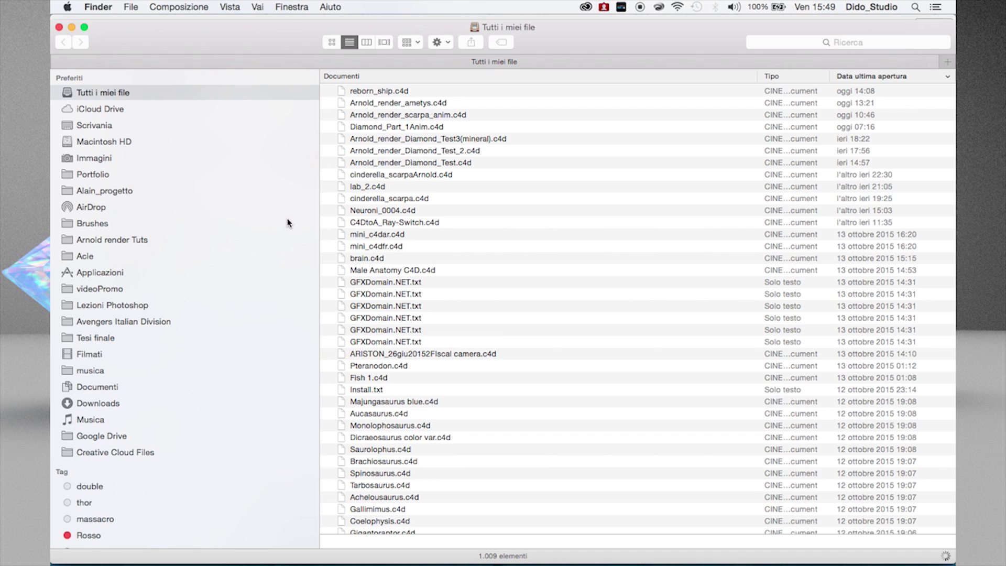
click(103, 125)
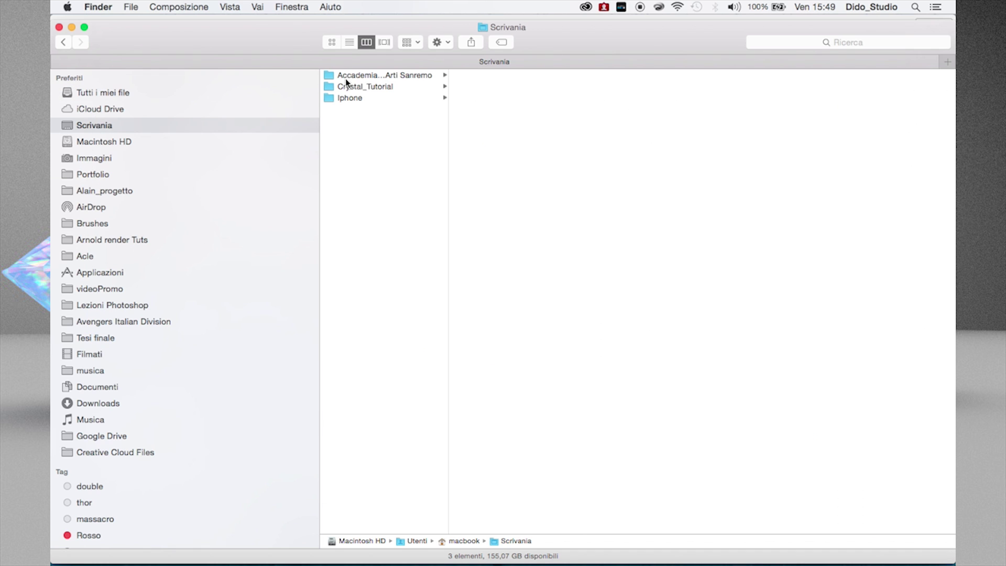
click(347, 86)
click(498, 98)
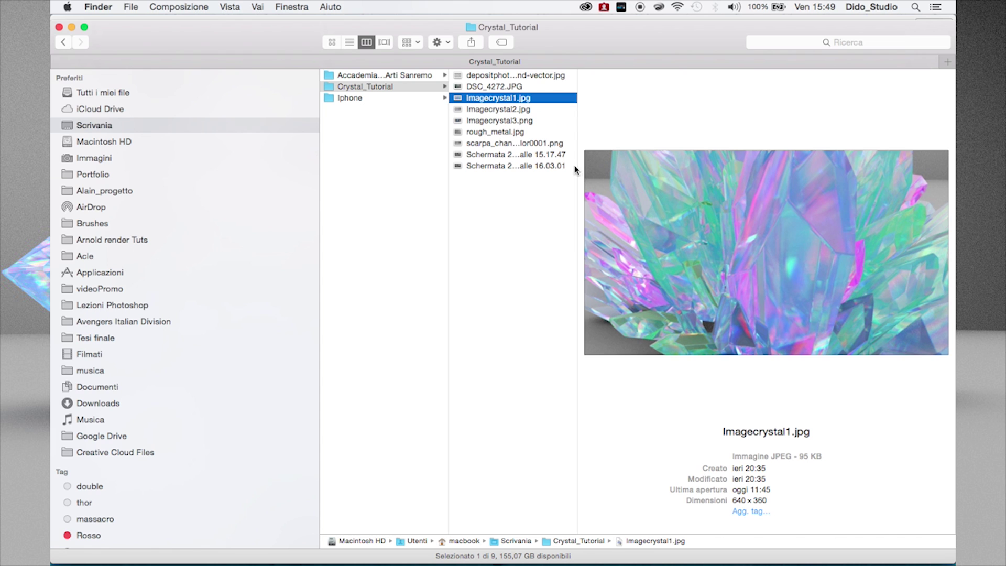
click(502, 111)
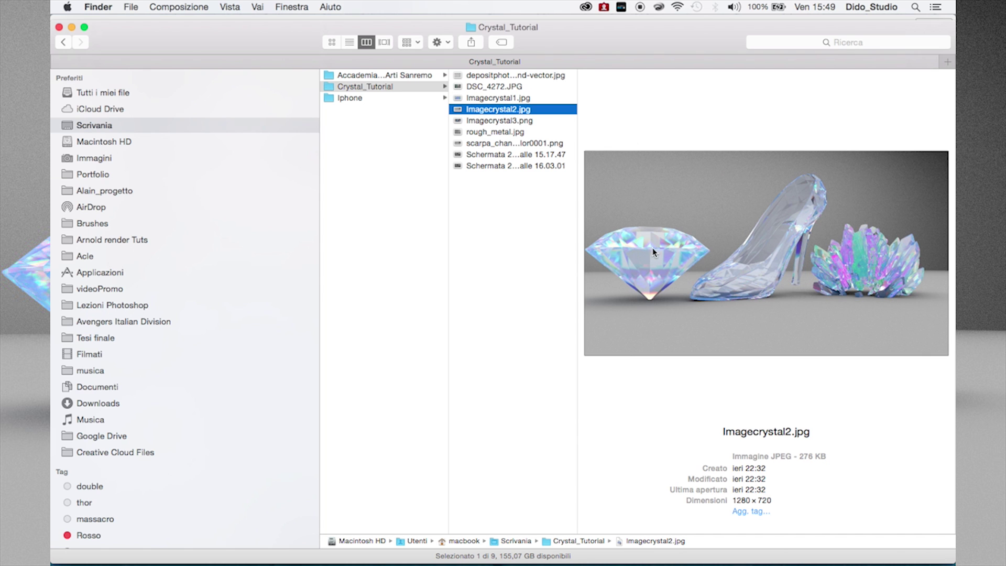
click(489, 122)
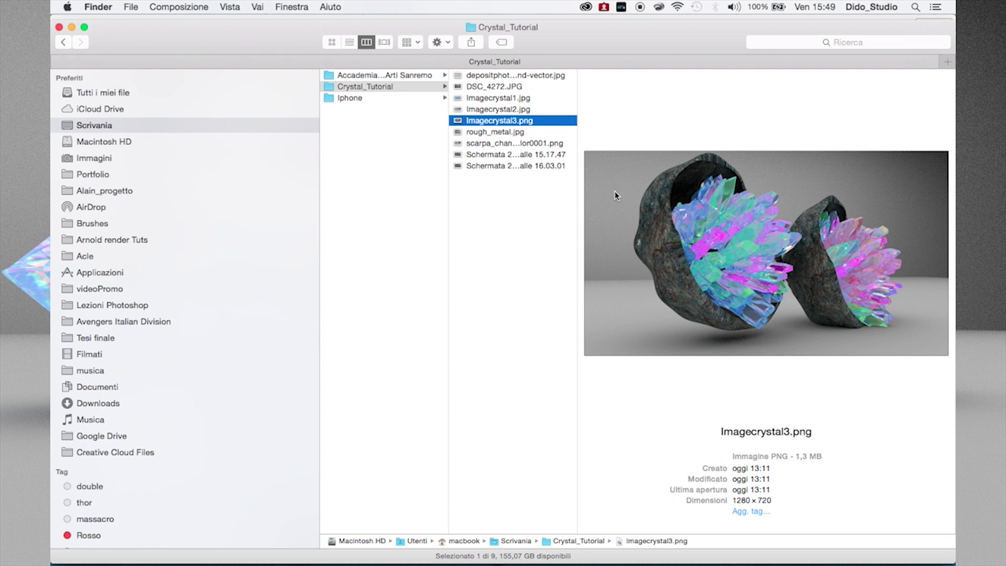
click(59, 28)
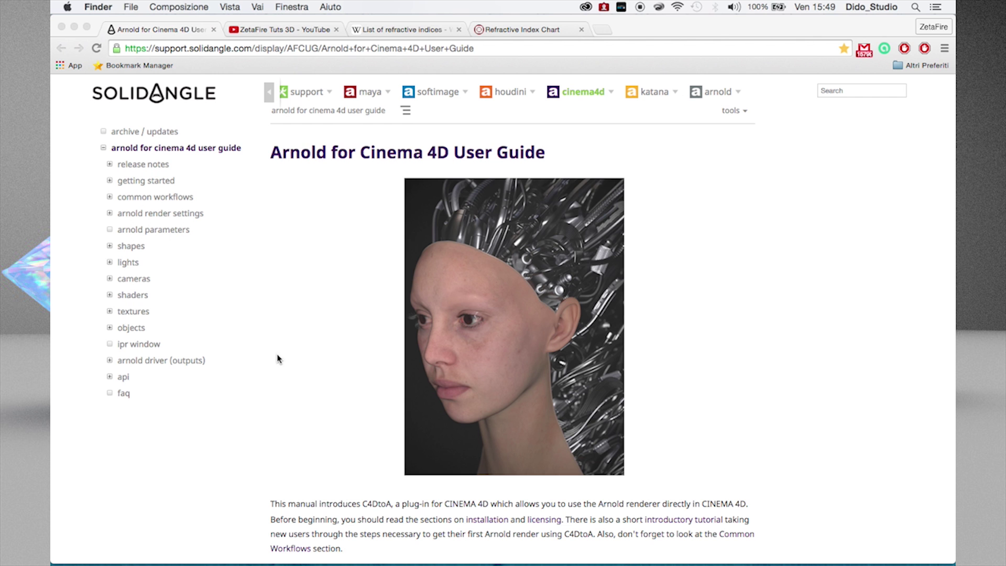
Switch to Chrome and look through the uploaded videos on the ZetaFire Tuts 3D YouTube channel.
click(286, 29)
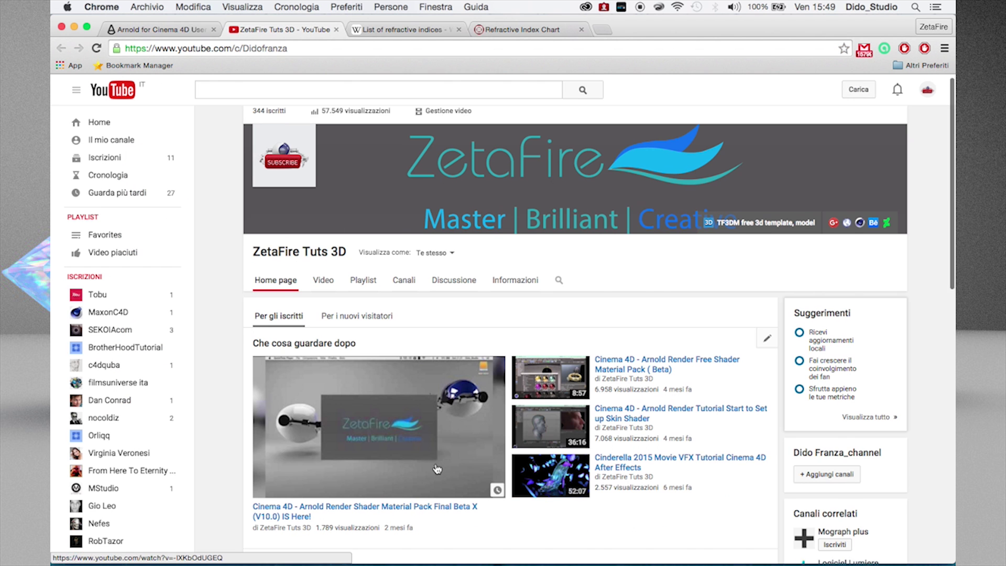
scroll(436, 463, down, 7)
Switch to Cinema 4D, show the Plane.2 backdrop in the viewport and leave the scene camera's view.
mouse_move(403, 551)
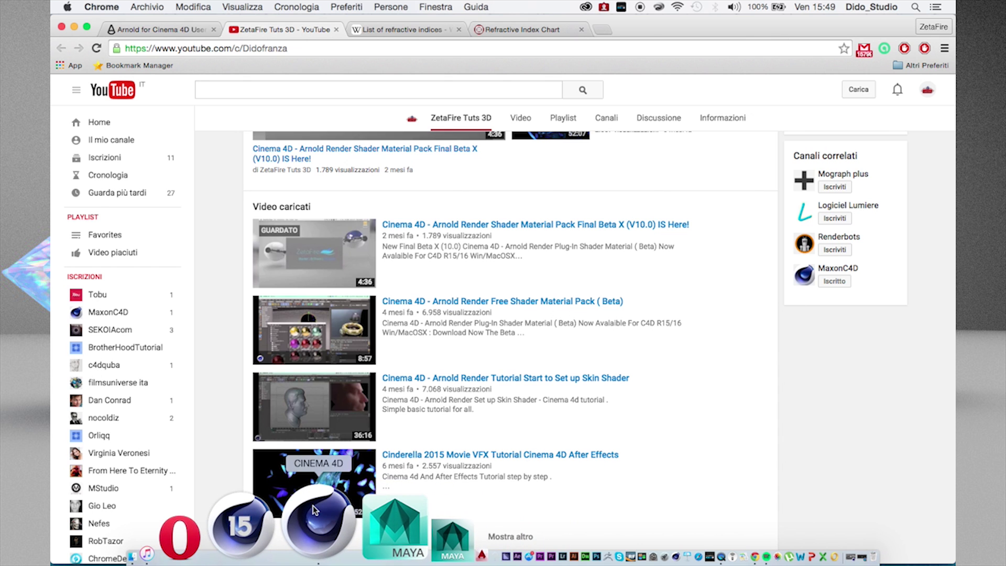
click(313, 509)
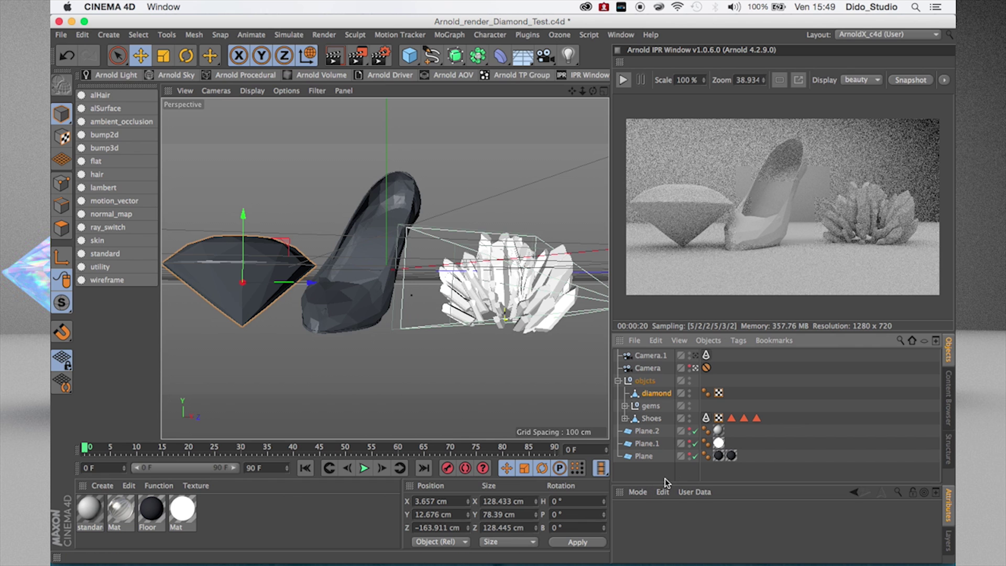
click(692, 431)
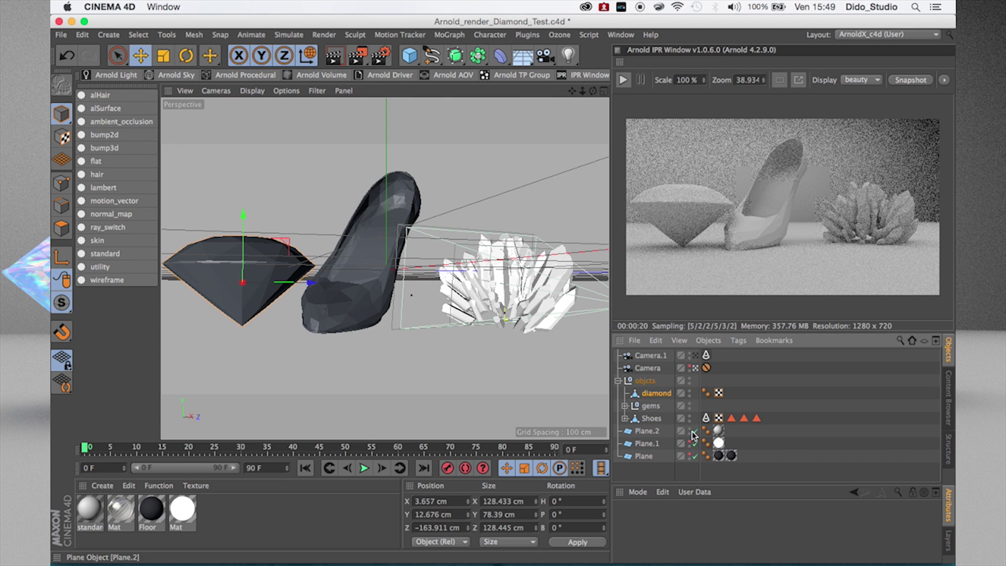
click(695, 368)
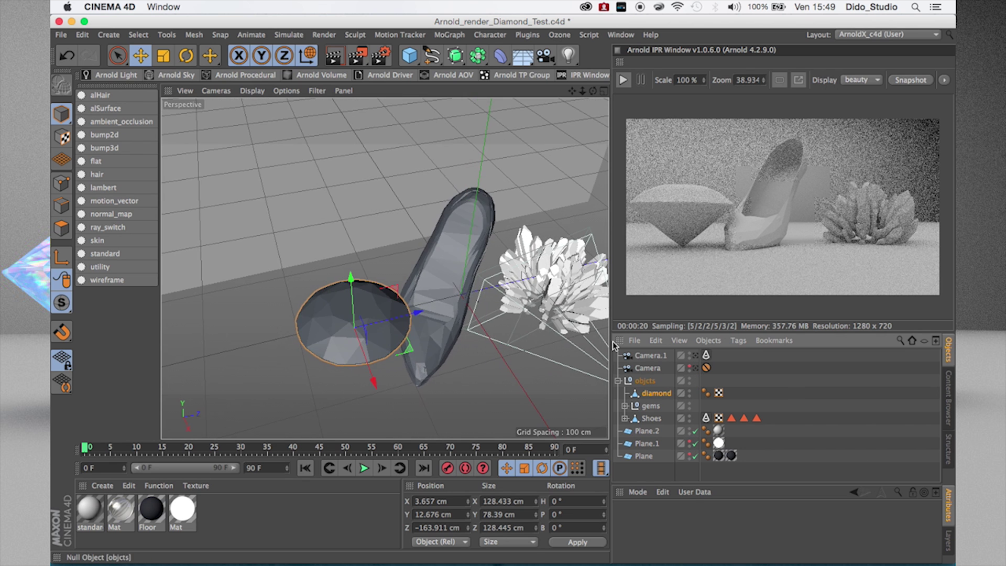
scroll(452, 271, down, 6)
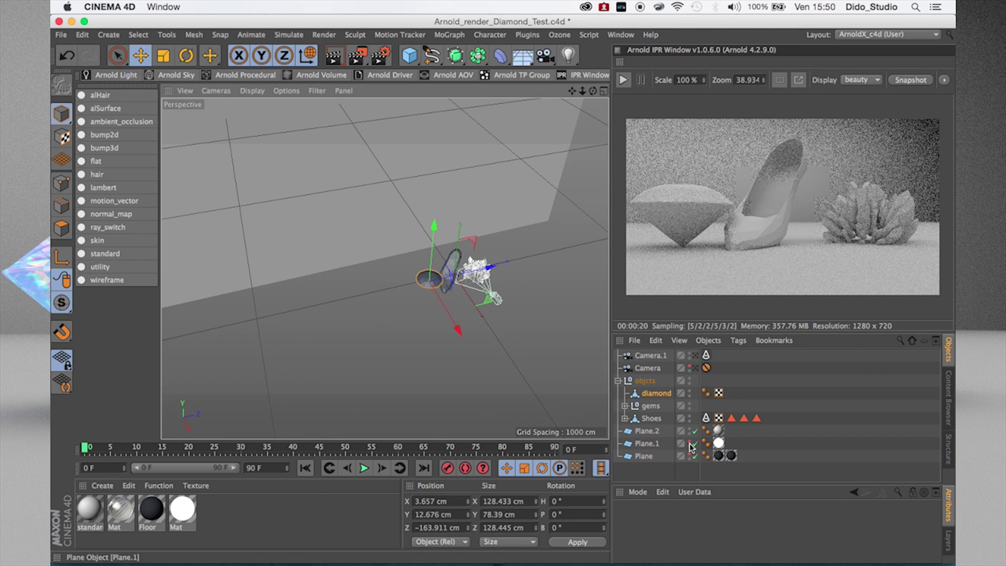
Show the overhead Plane.1 in the viewport and inspect the settings of its white luminous material.
click(689, 442)
scroll(437, 287, down, 5)
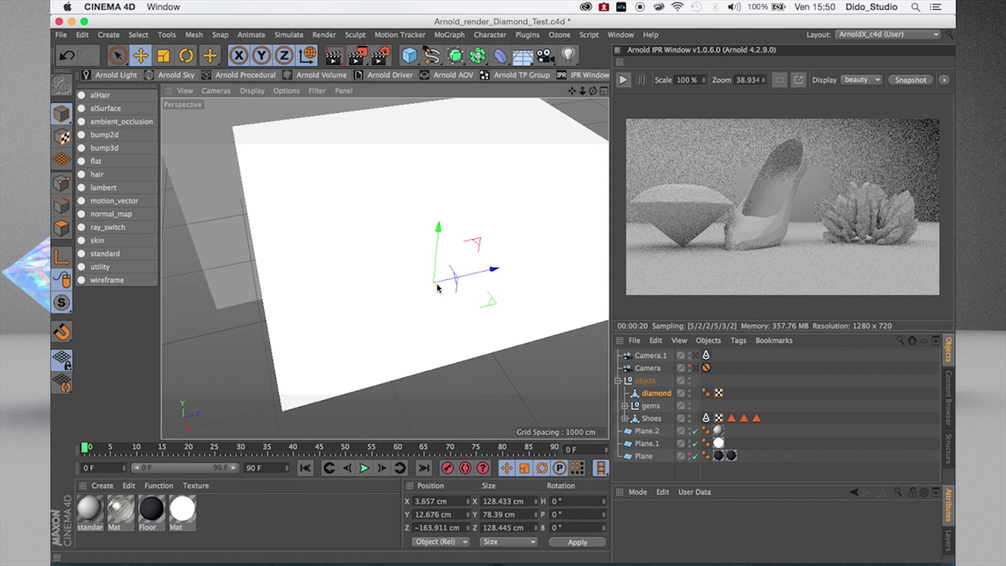
alt+drag(427, 353, 400, 275)
scroll(461, 348, up, 3)
click(461, 348)
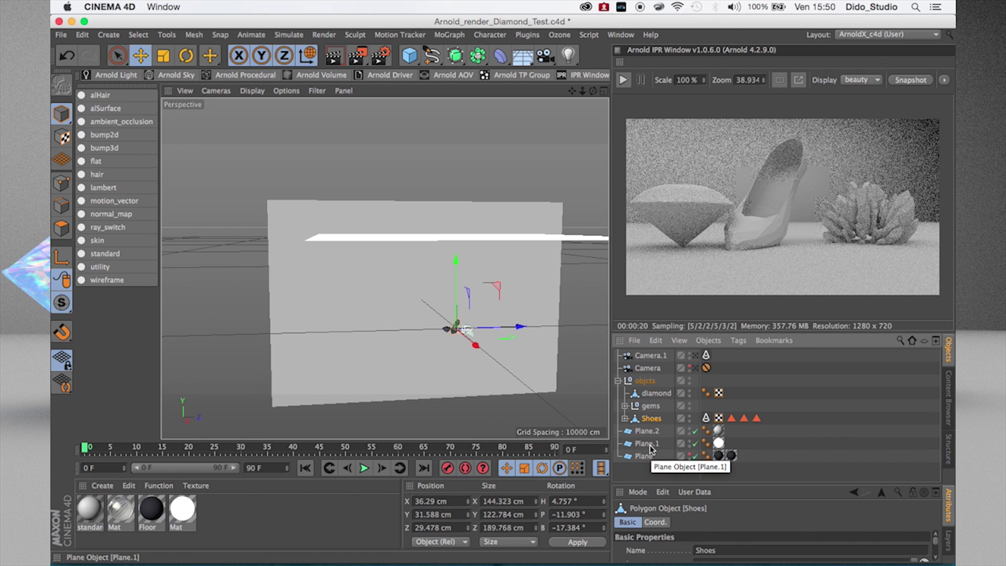
double_click(185, 511)
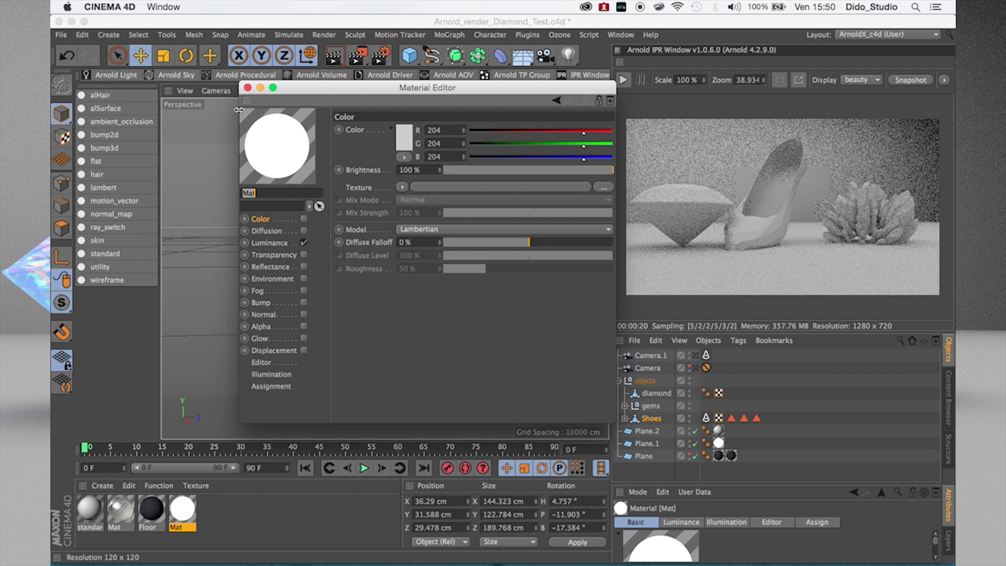
click(247, 87)
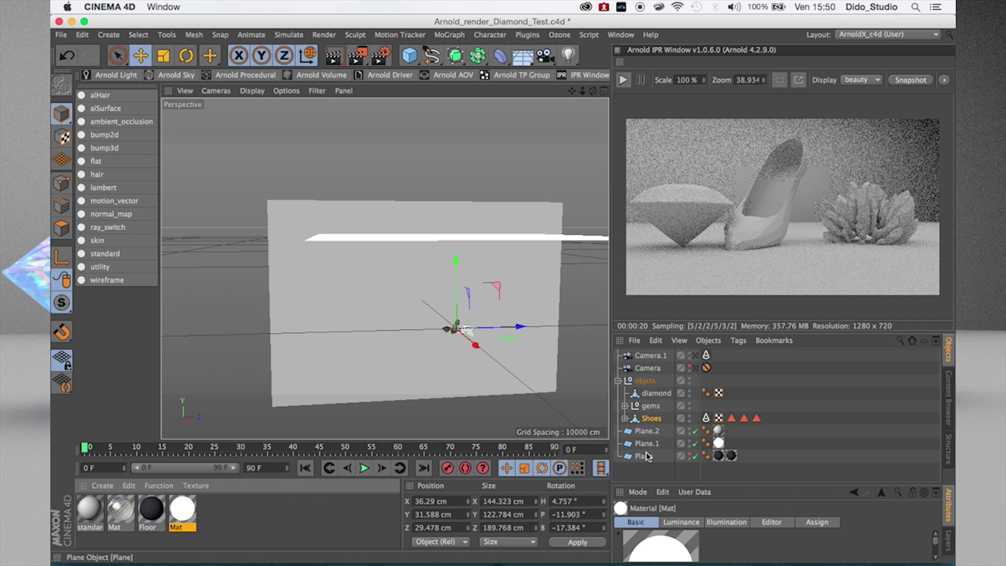
Show the floor Plane in the viewport and restart the Arnold IPR render from the scene camera's view.
click(690, 454)
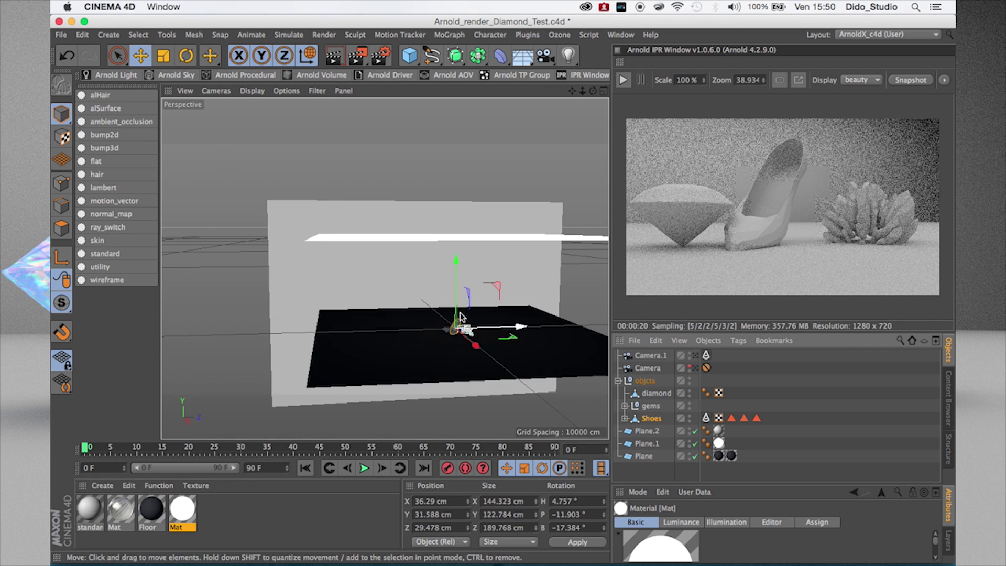
scroll(461, 319, up, 5)
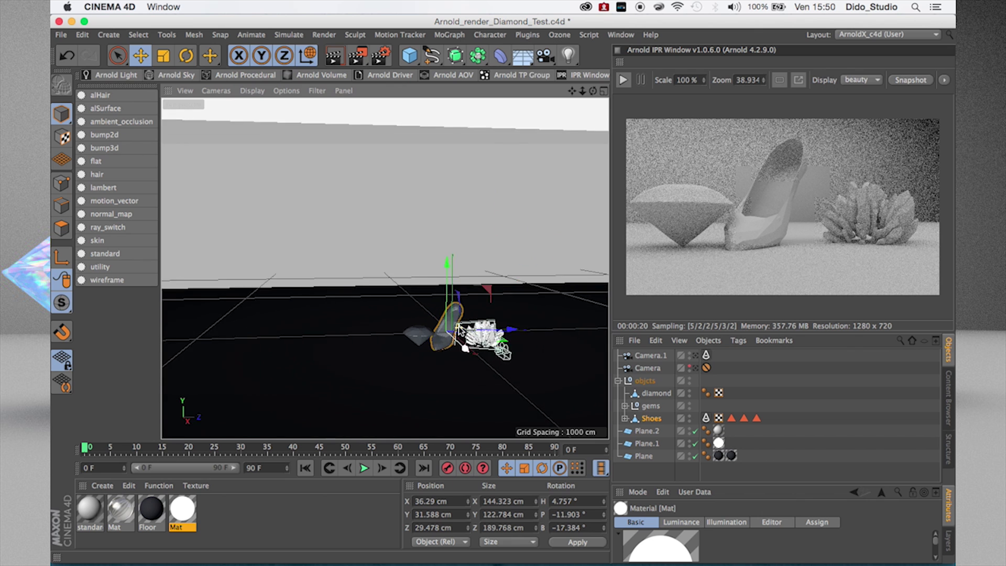
scroll(460, 329, up, 3)
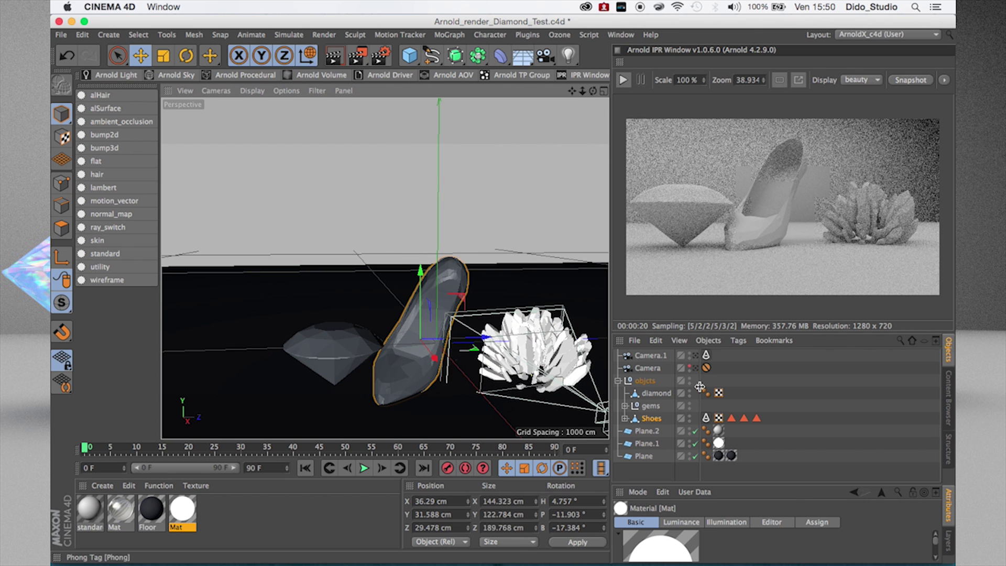
alt+drag(555, 220, 607, 192)
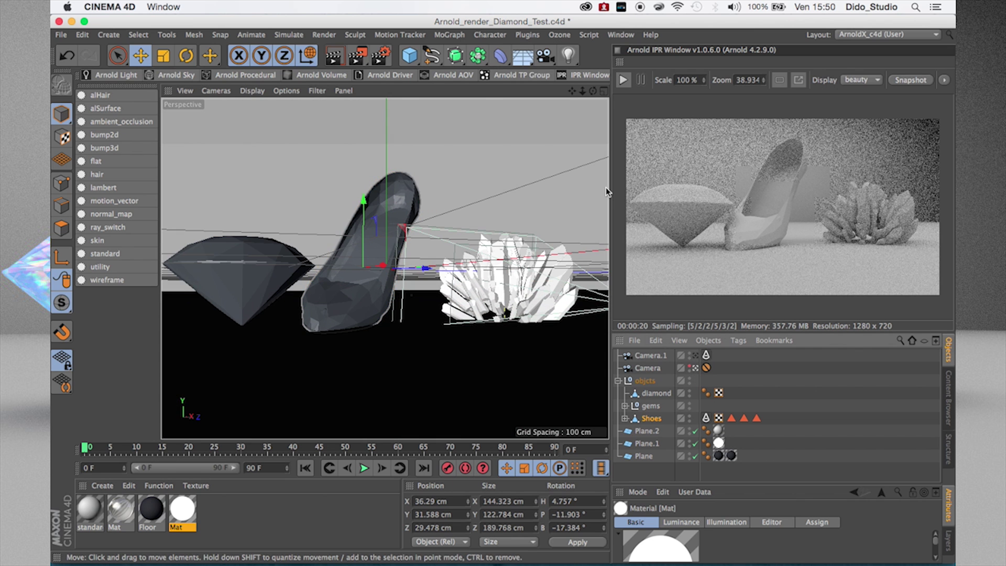
click(623, 80)
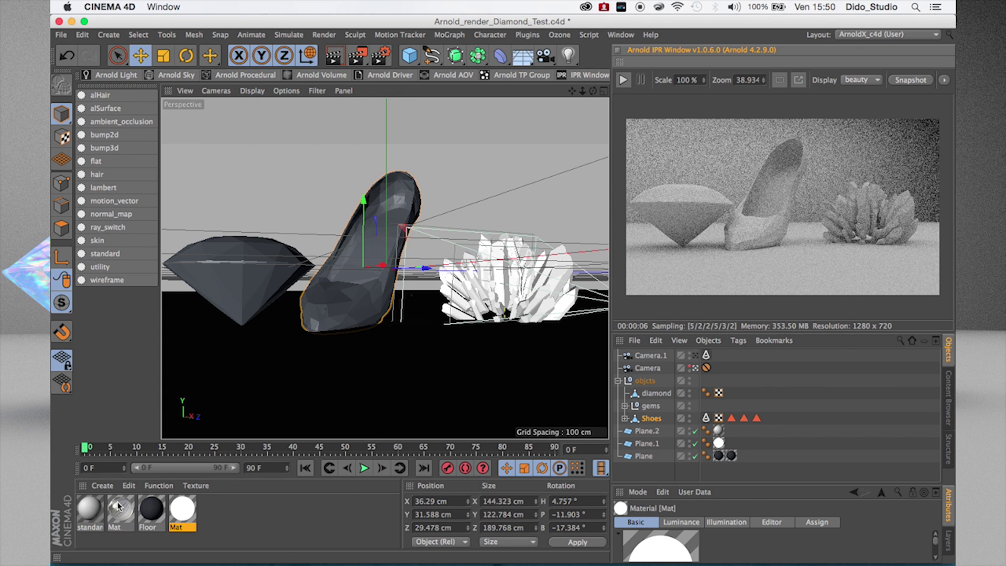
click(102, 486)
mouse_move(127, 374)
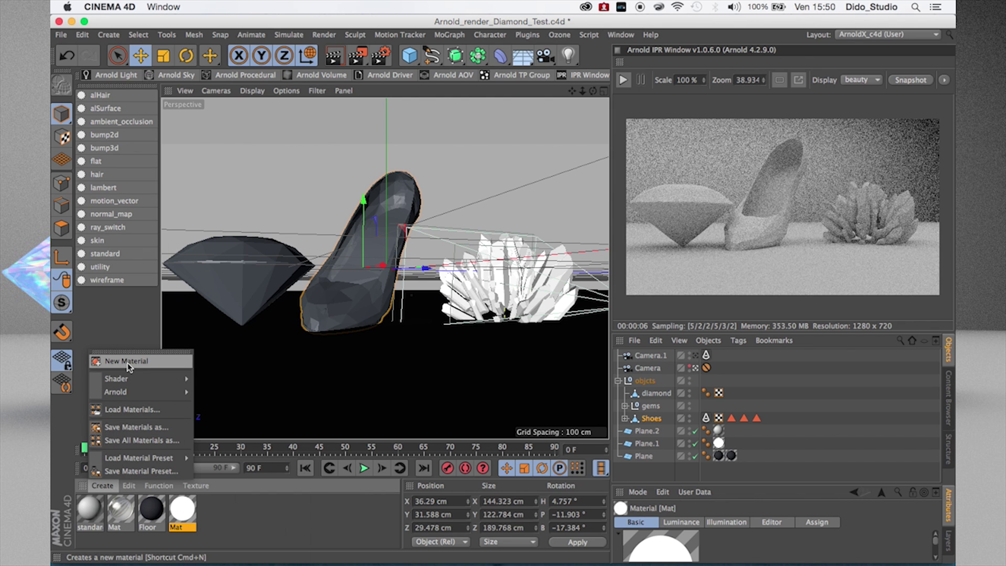
click(276, 535)
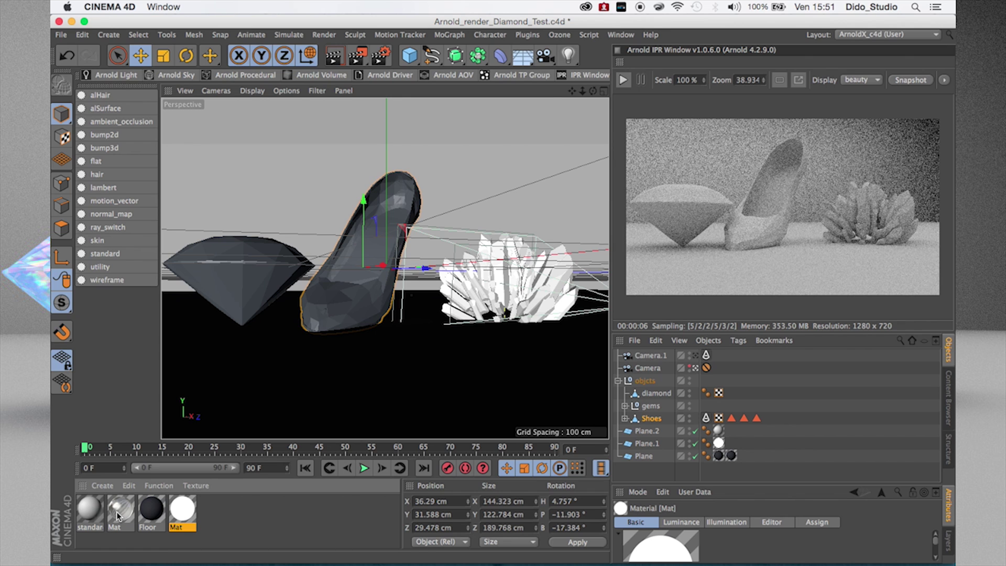
Create a new material named glass-diamond and enable its Transparency channel.
click(100, 489)
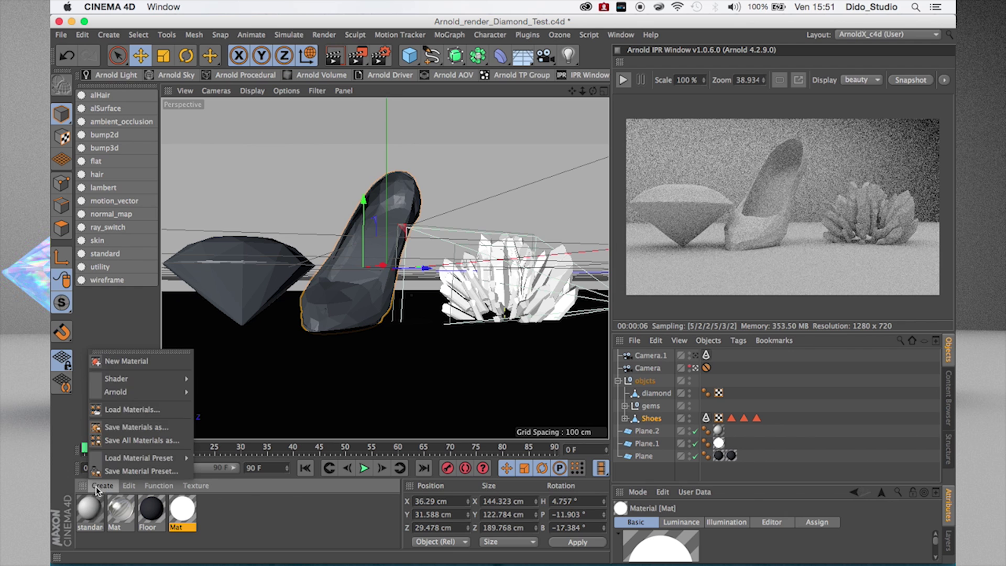
click(124, 366)
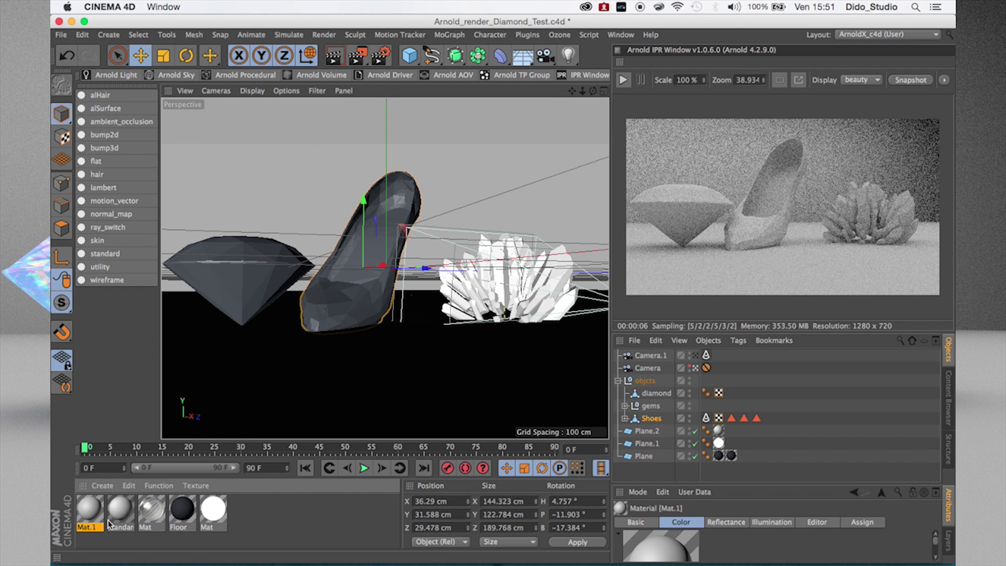
double_click(93, 509)
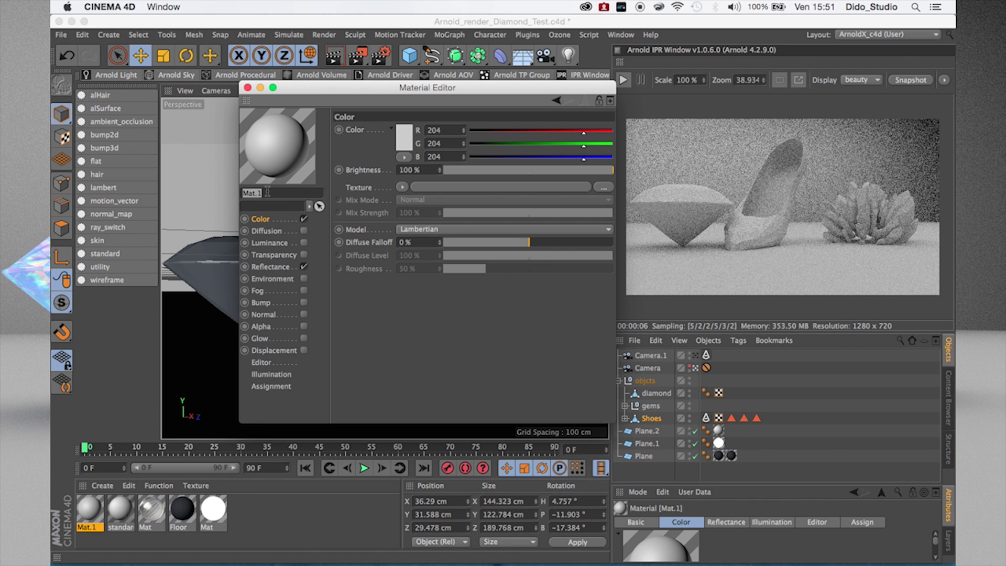
text(g)
click(304, 256)
Look up diamond in Wikipedia's List of refractive indices in Chrome, and set glass-diamond's Refraction to 2.419 in Cinema 4D.
click(444, 183)
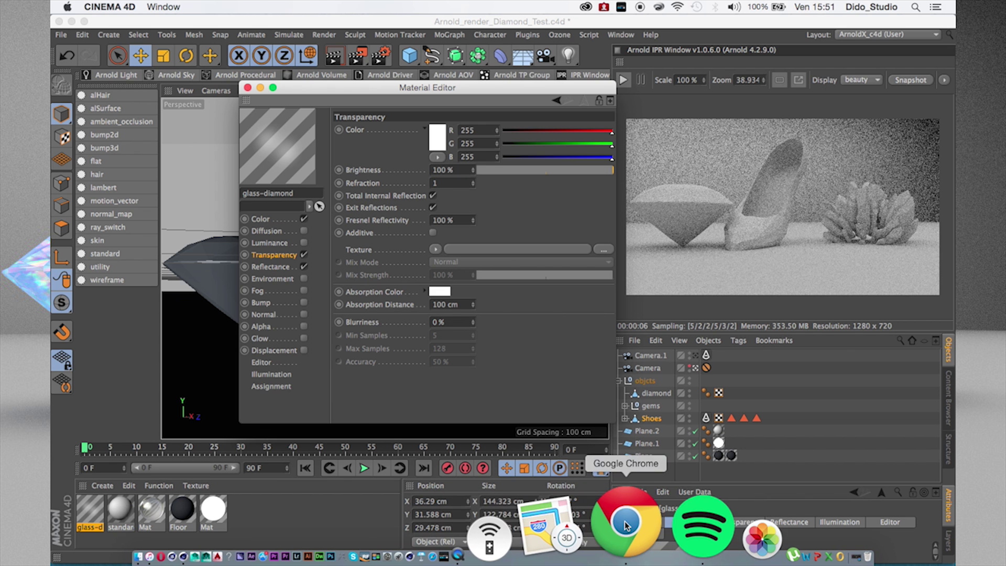
click(626, 525)
click(401, 30)
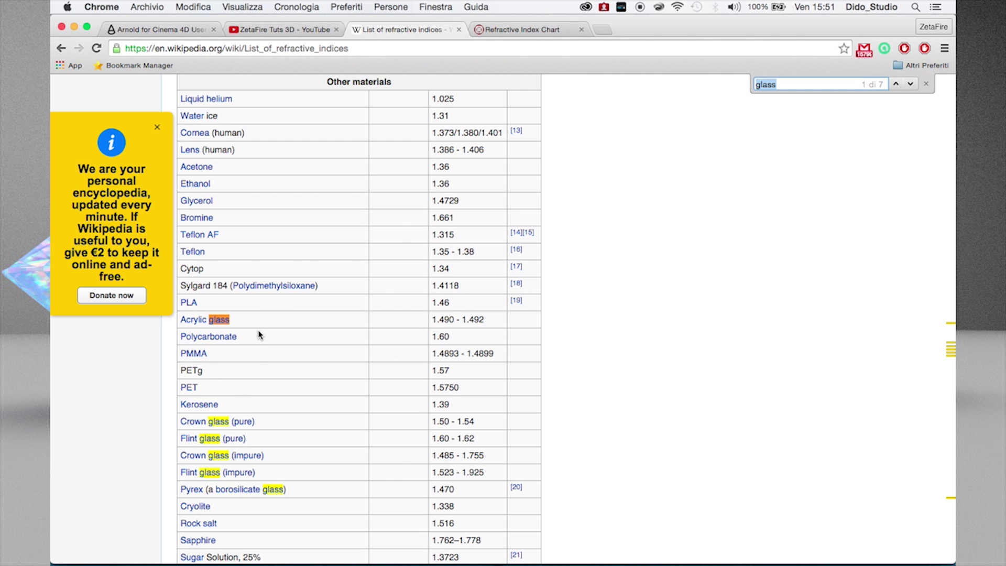
text(diamo)
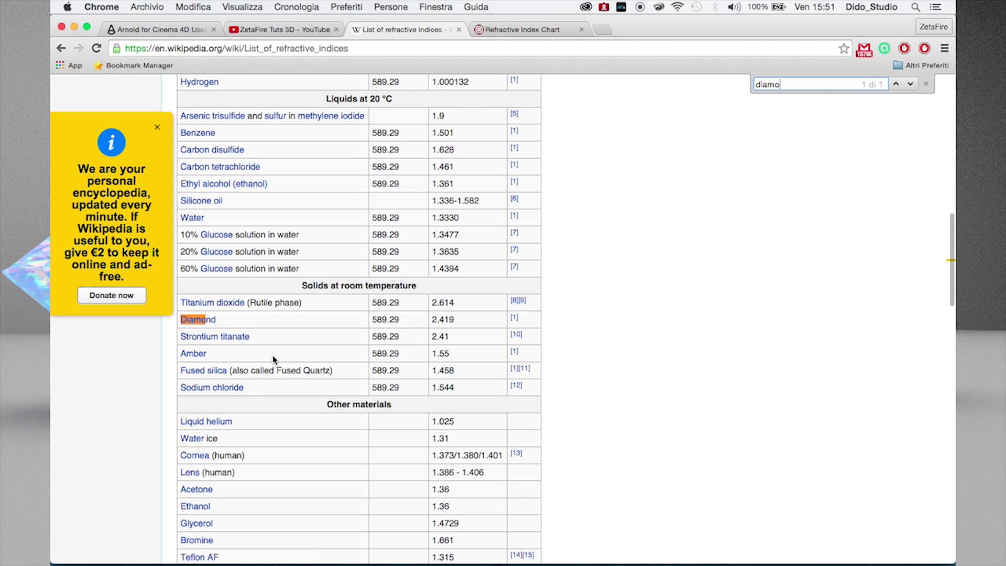
drag(454, 321, 436, 321)
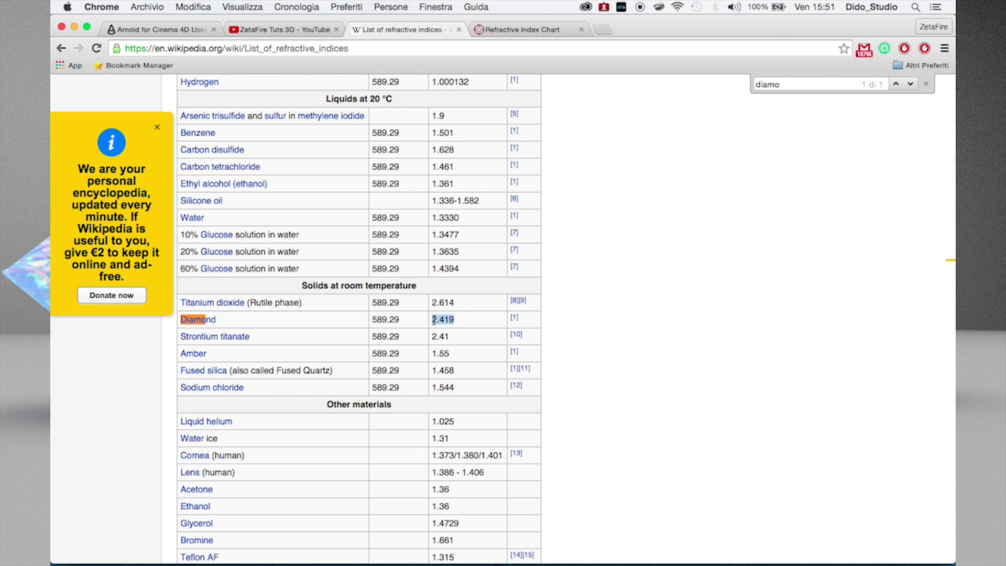
key(super+Tab)
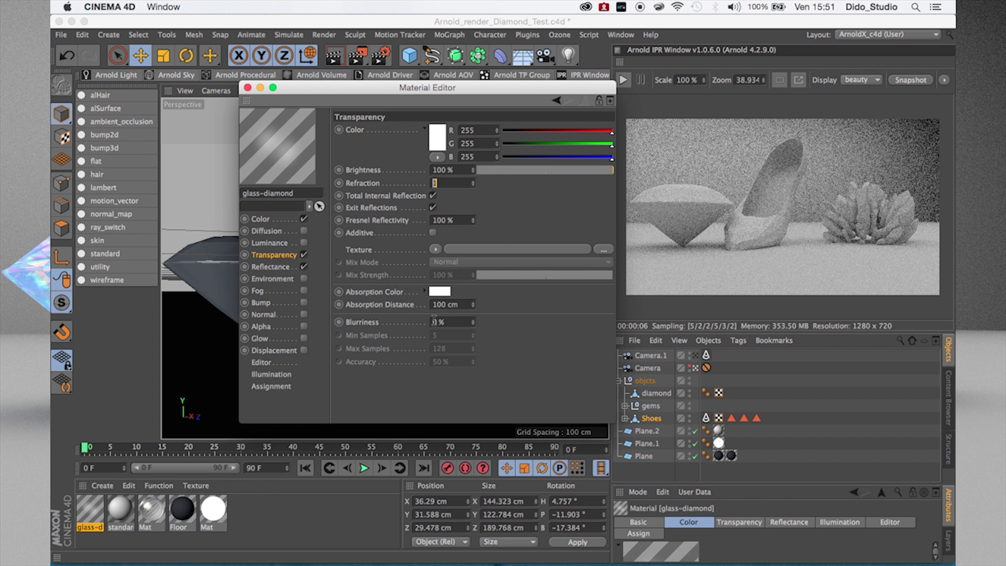
text(2.419)
key(Return)
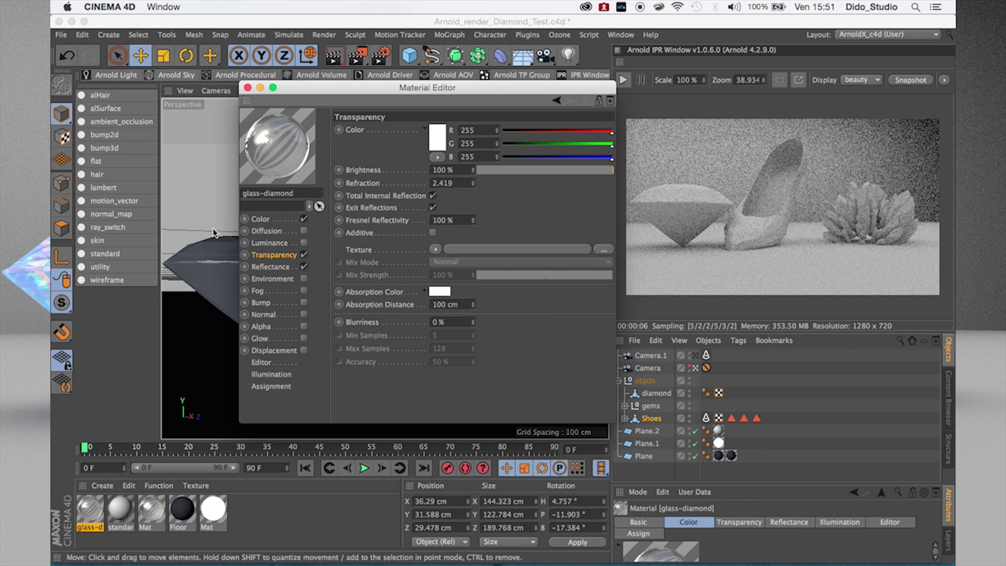
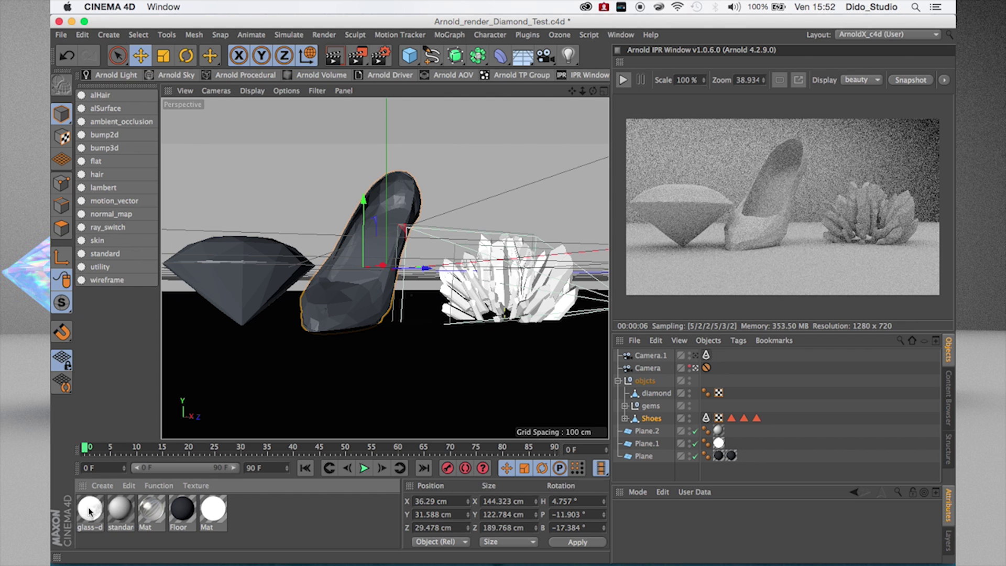
In glass-diamond's main (standard) shader, set both the Diffuse Weight and the Specular Weight to 0.
double_click(89, 509)
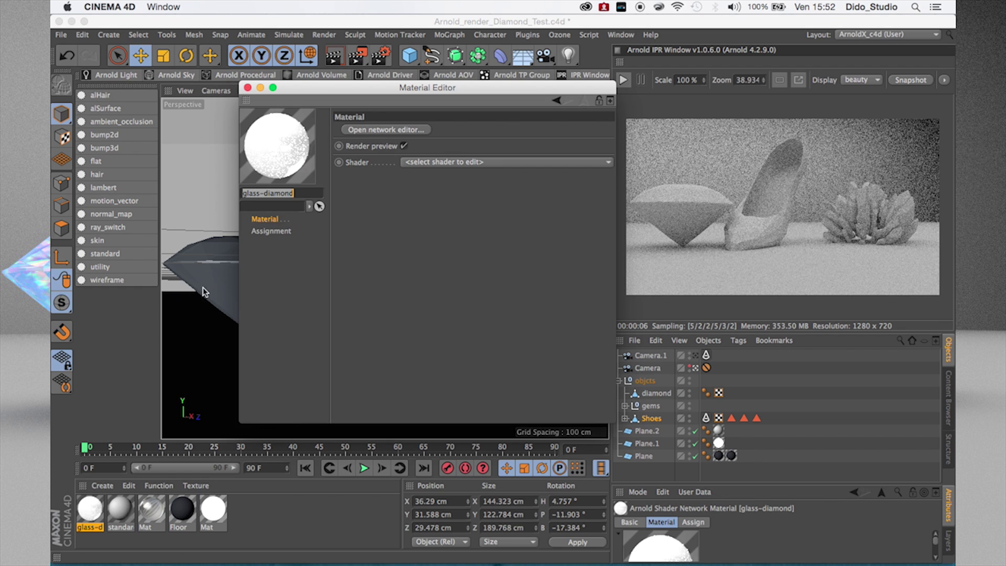
click(420, 162)
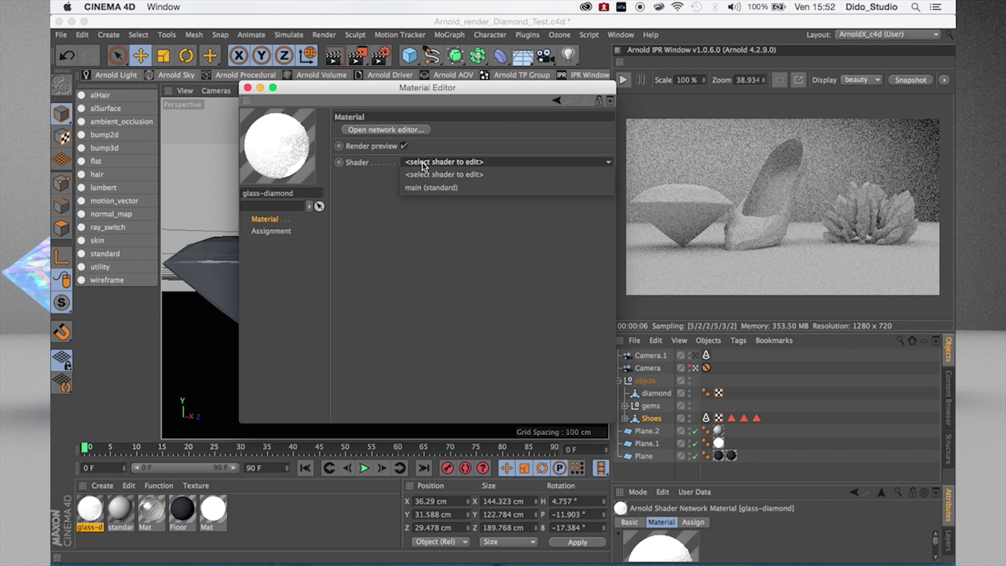
click(430, 188)
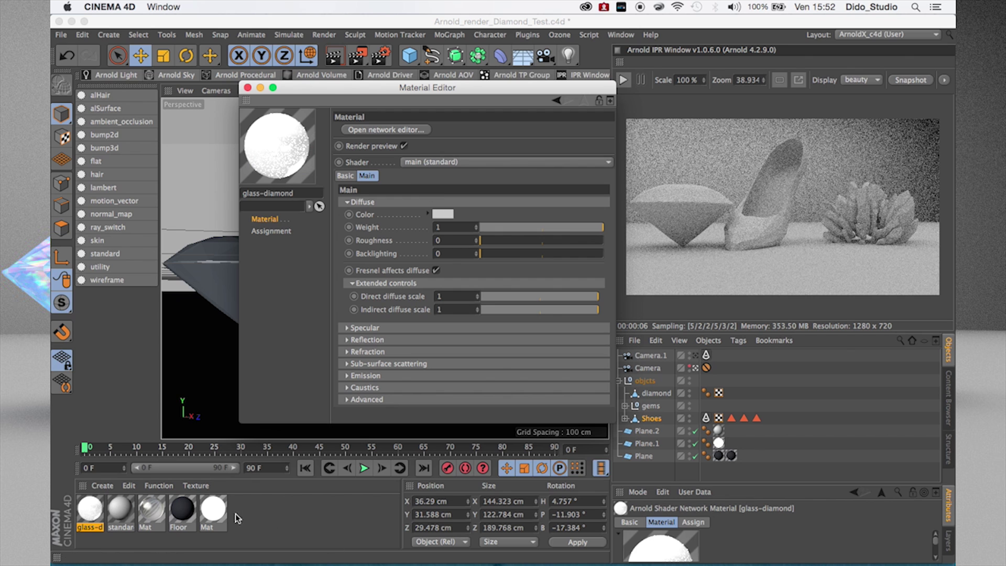
drag(502, 227, 460, 233)
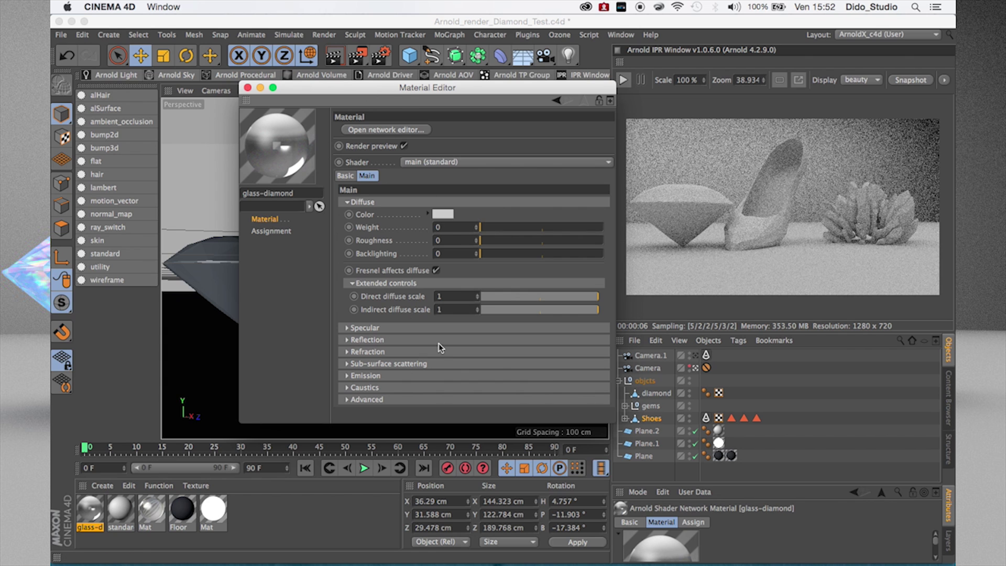
click(346, 328)
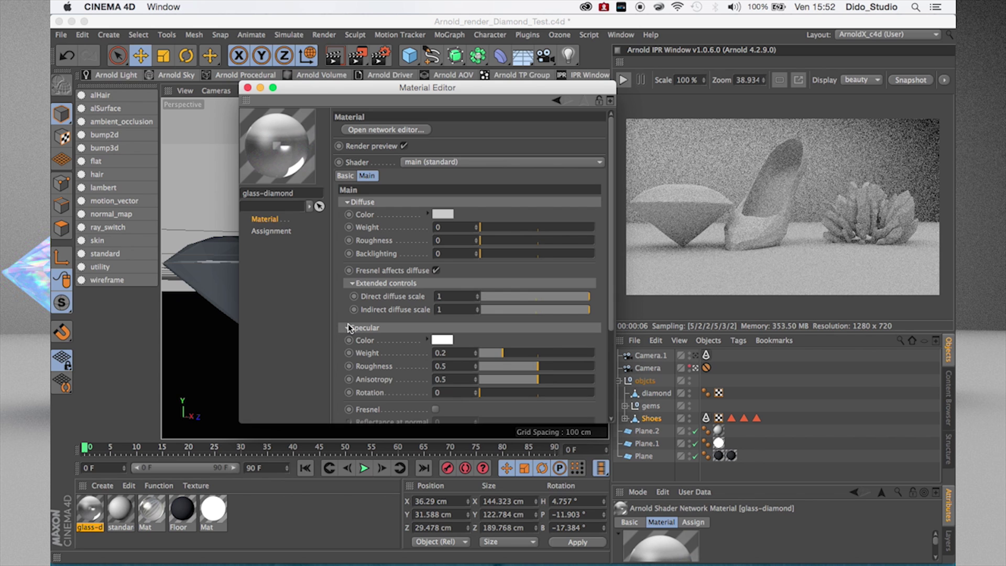
drag(496, 354, 455, 364)
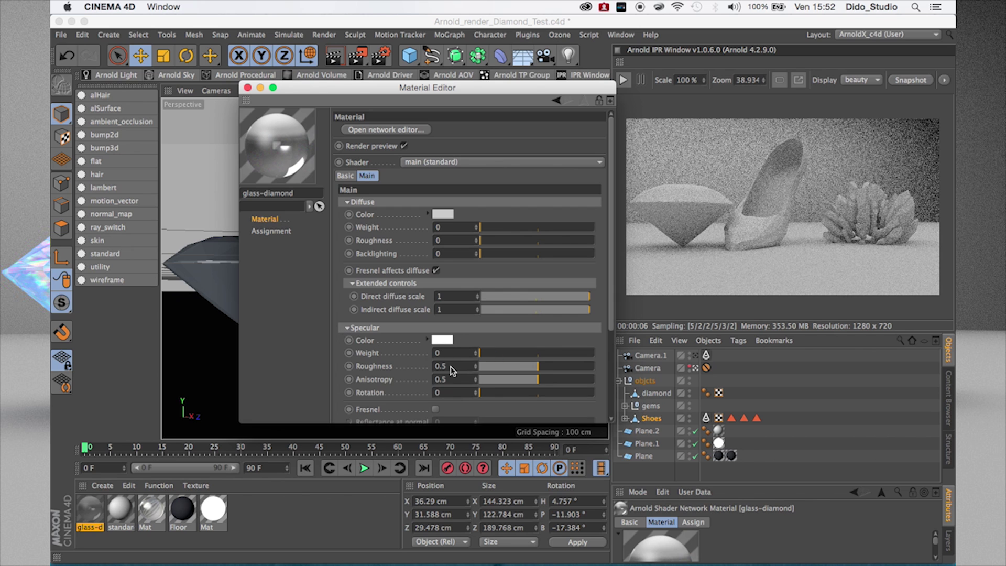
click(347, 329)
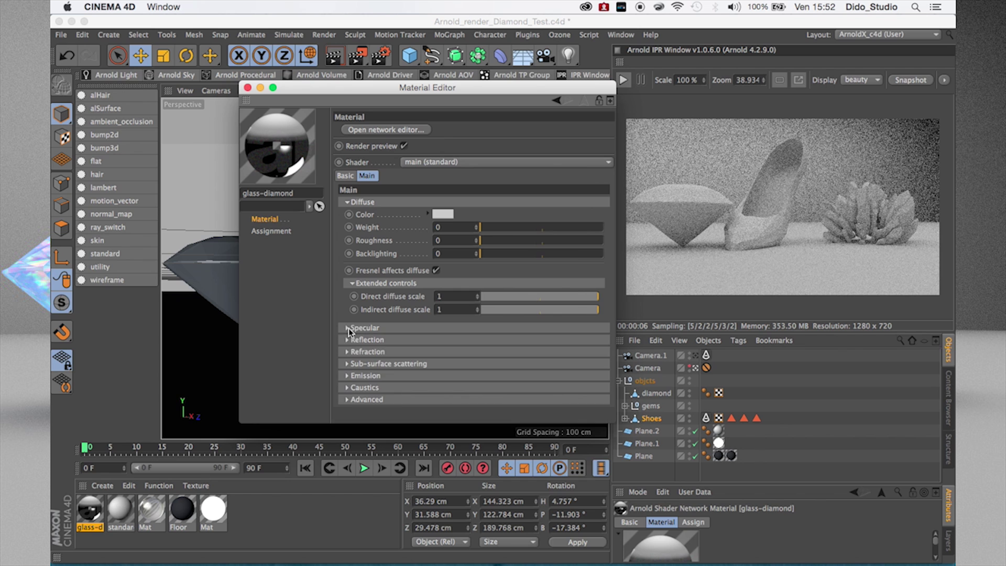
Set the Refraction IOR of glass-diamond to 1.09 and close the Material Editor.
click(346, 340)
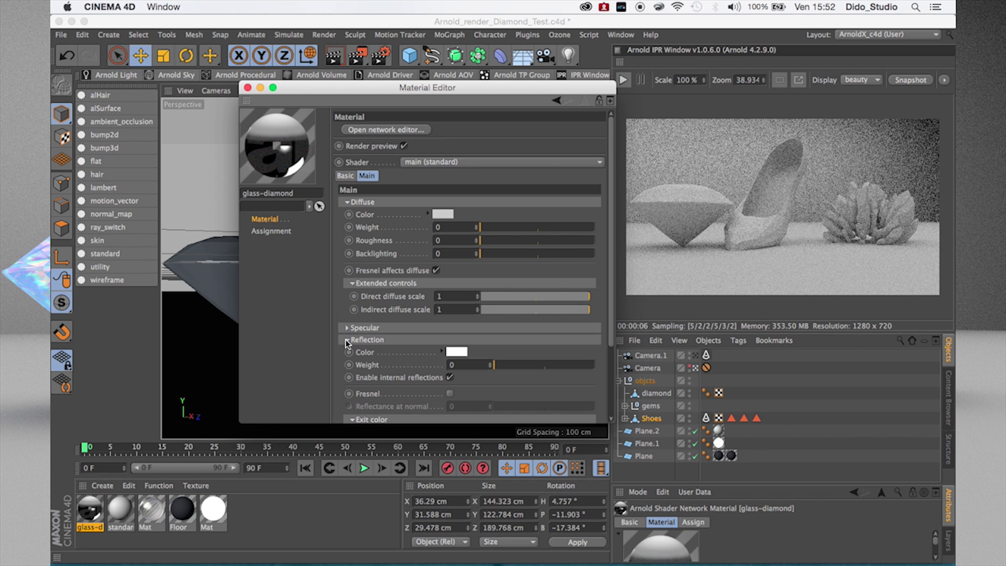
click(346, 340)
click(346, 340)
click(346, 339)
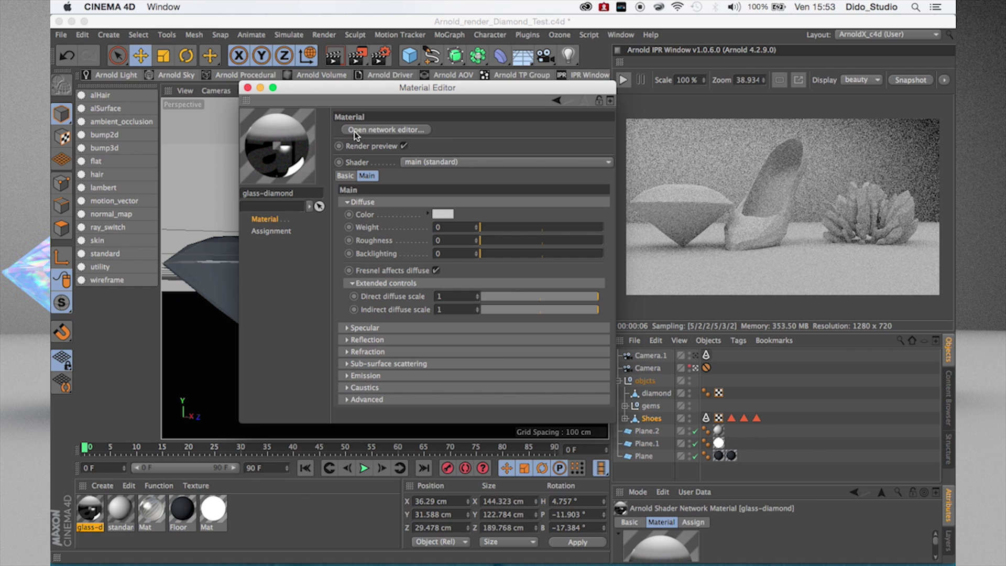
click(403, 146)
click(346, 352)
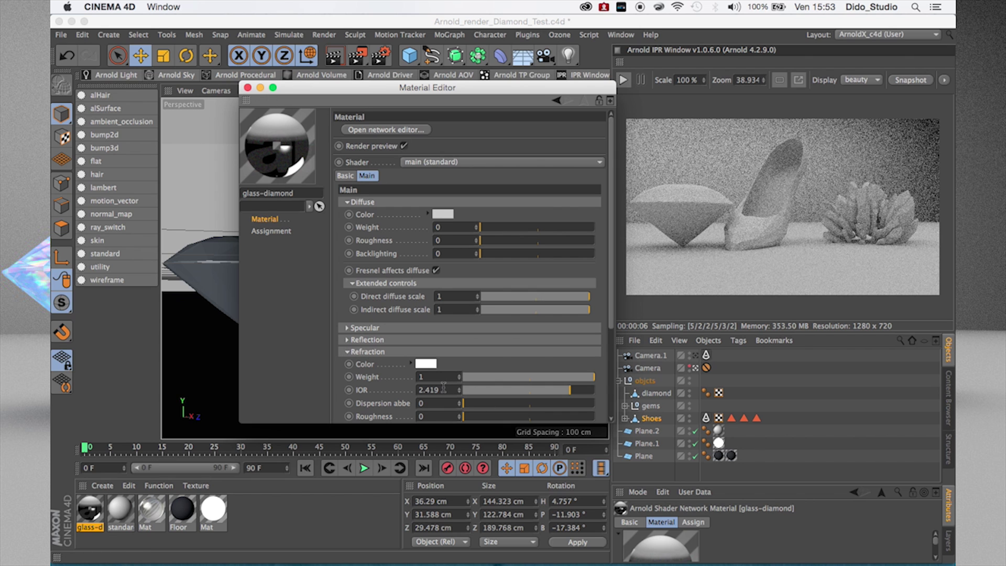
drag(436, 390, 427, 389)
key(Return)
drag(443, 390, 382, 389)
text(1.09)
key(Return)
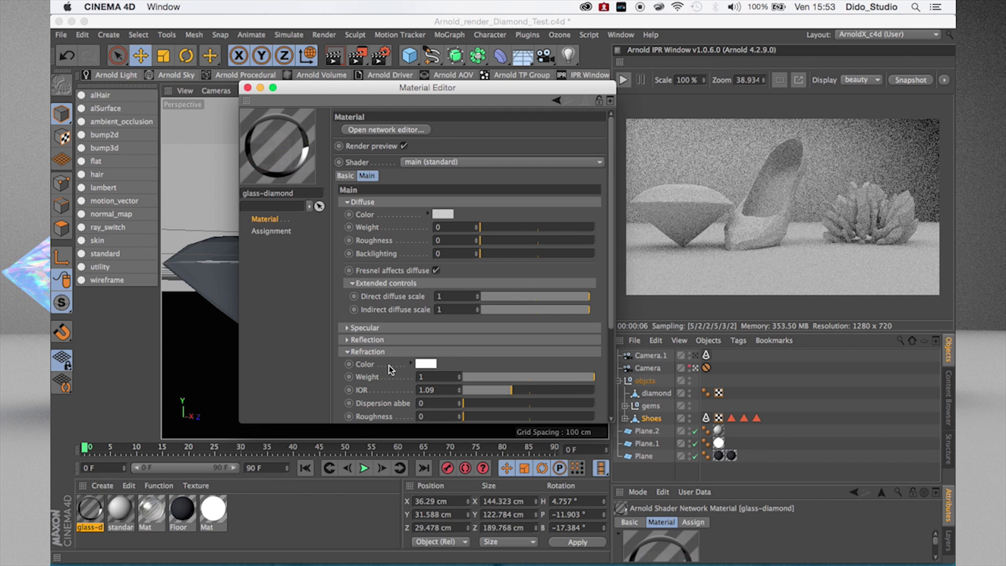
click(249, 88)
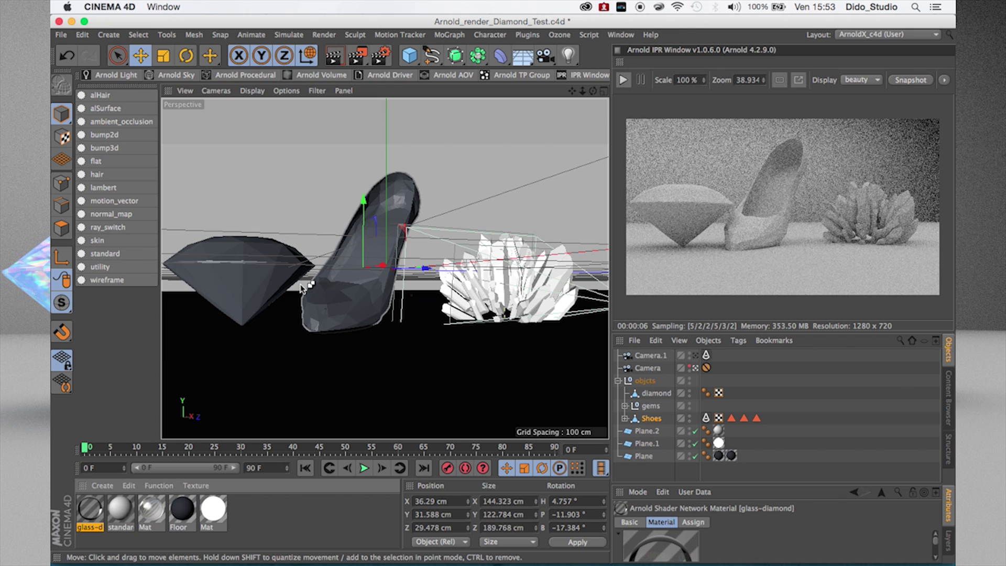
Remove the Depth of Field effect from the render settings.
key(super+b)
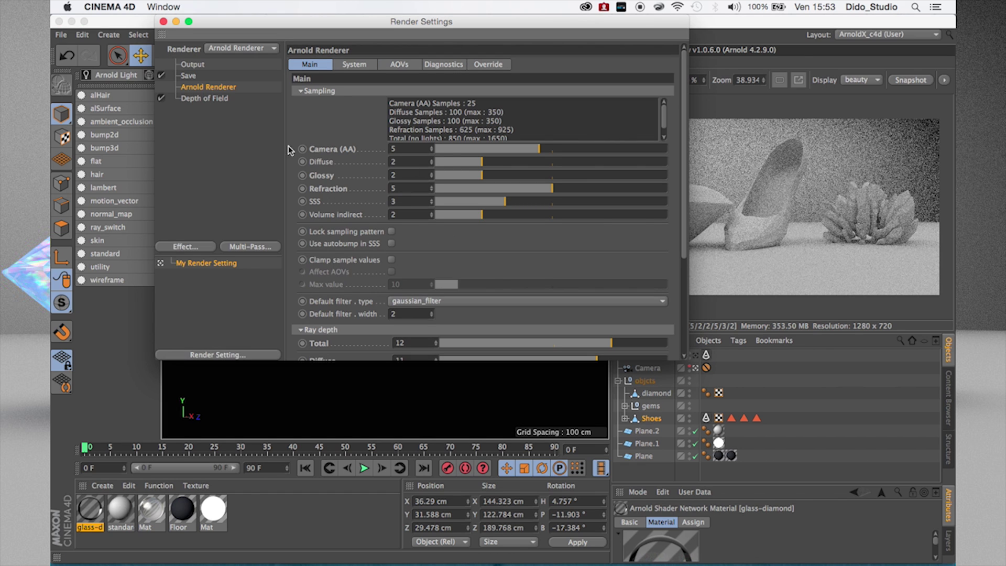
click(161, 98)
click(200, 100)
key(Delete)
Set the Arnold Renderer's Refraction ray depth to 6 and reset it to its default.
click(210, 89)
scroll(485, 252, down, 5)
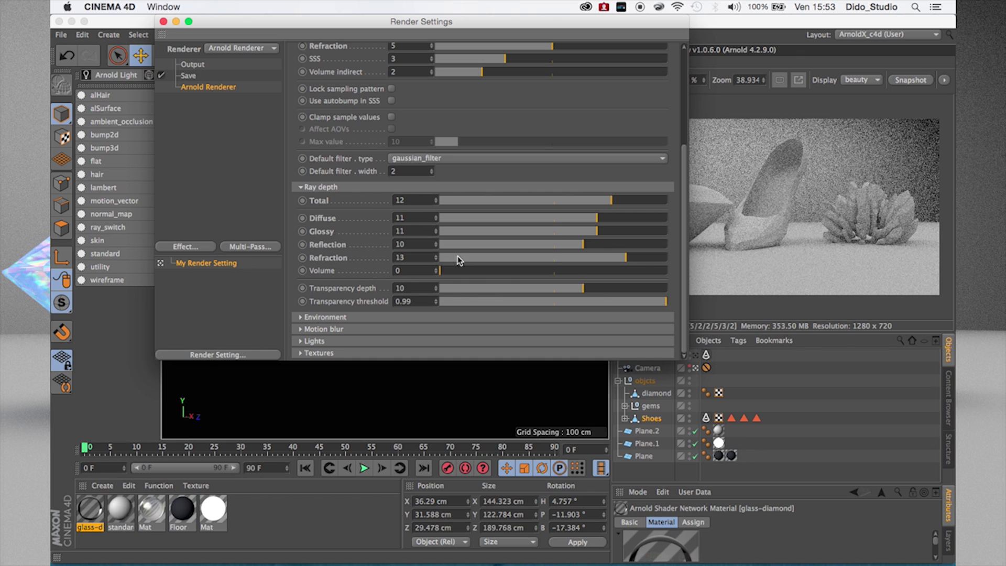
click(406, 257)
text(6)
scroll(339, 257, up, 3)
right_click(338, 256)
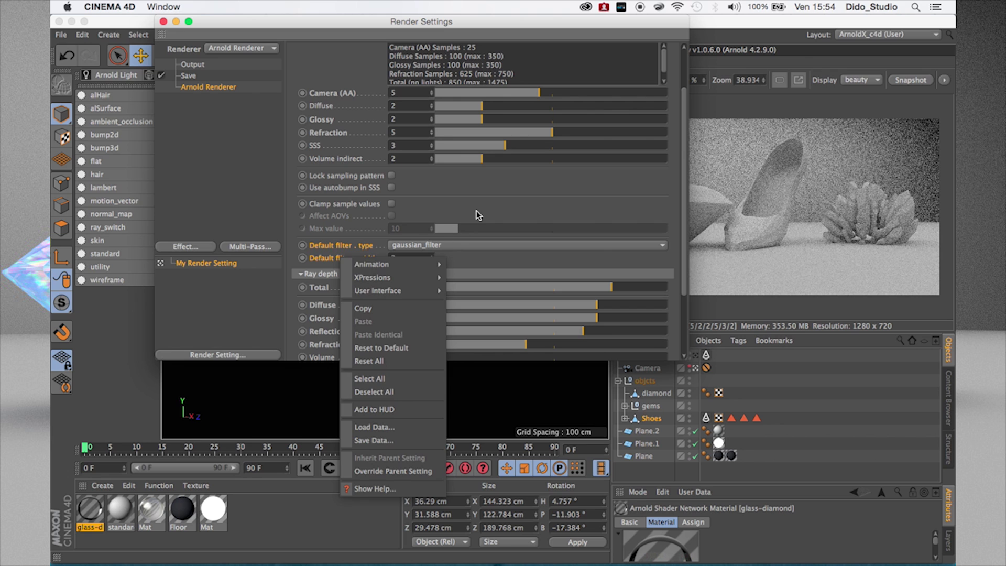
click(335, 315)
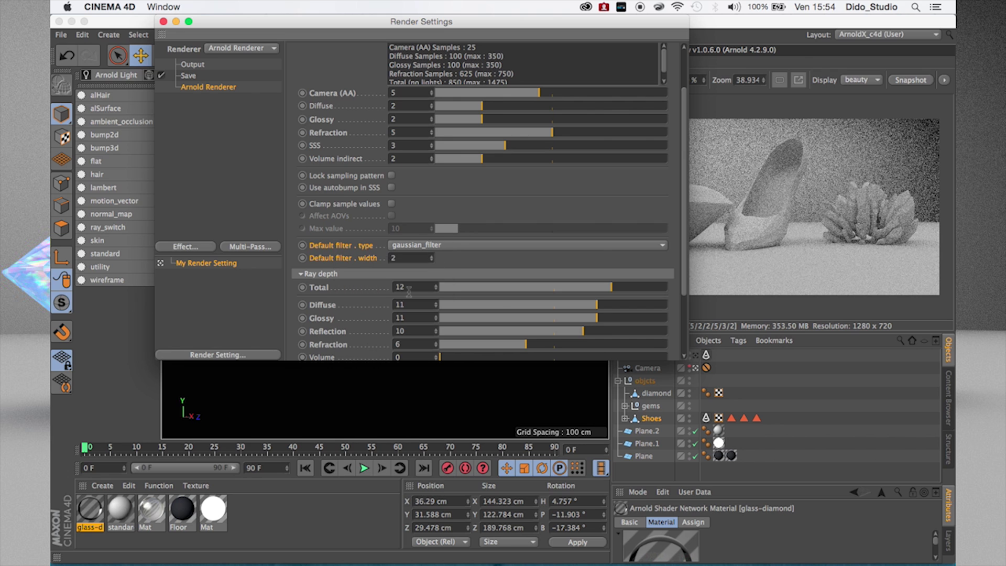
right_click(326, 341)
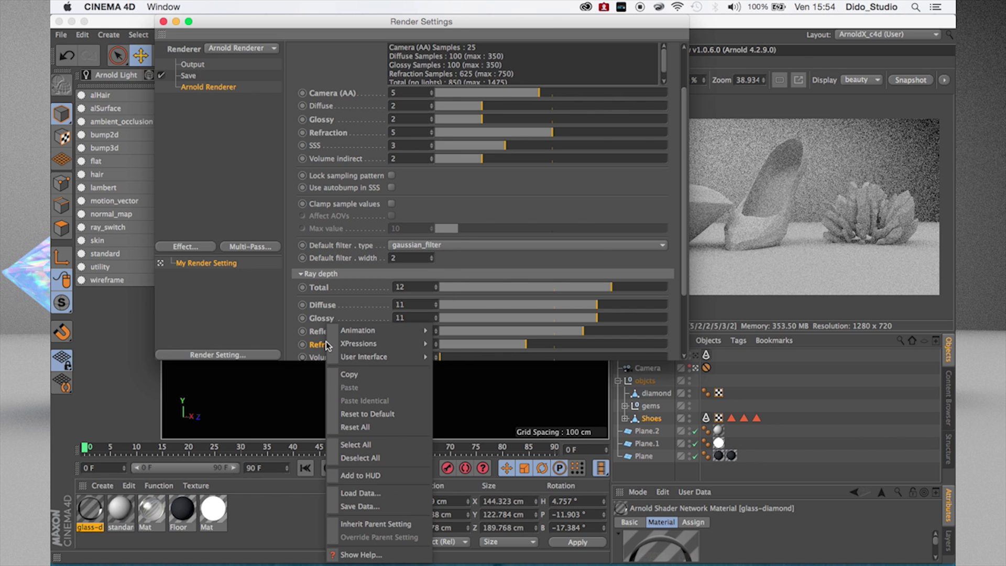
click(359, 413)
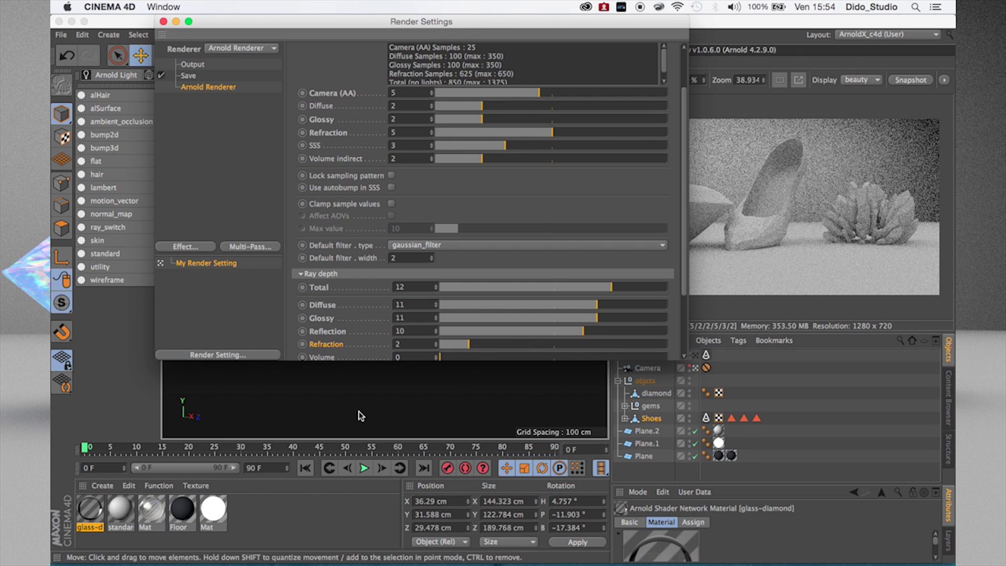
Set the Refraction ray depth to 10 and close the render settings.
double_click(411, 344)
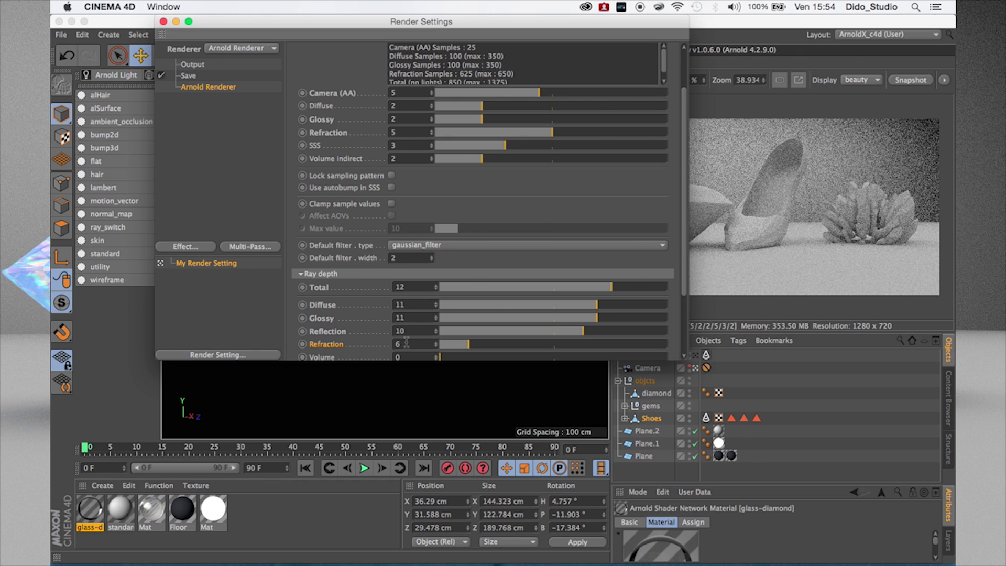
text(10)
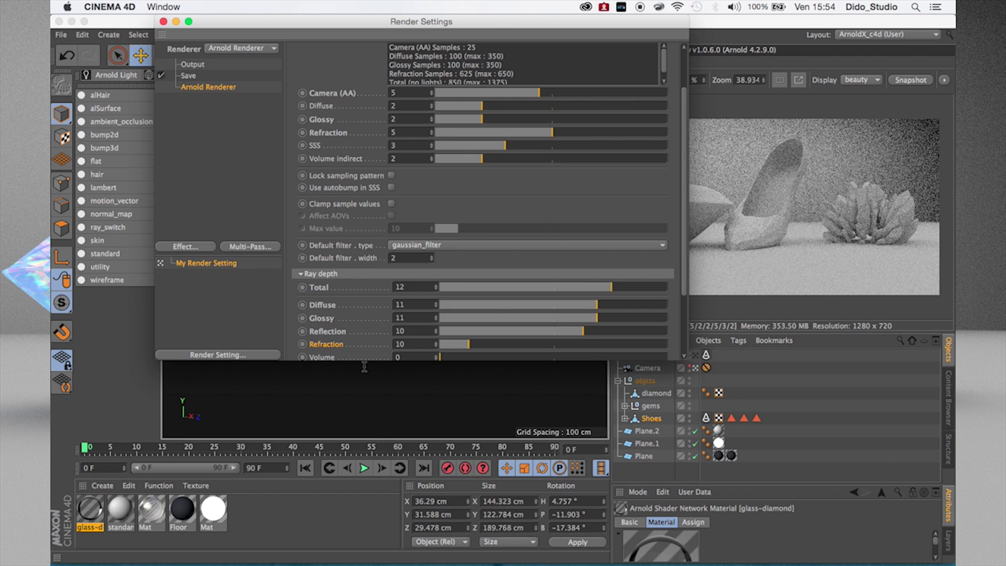
key(Return)
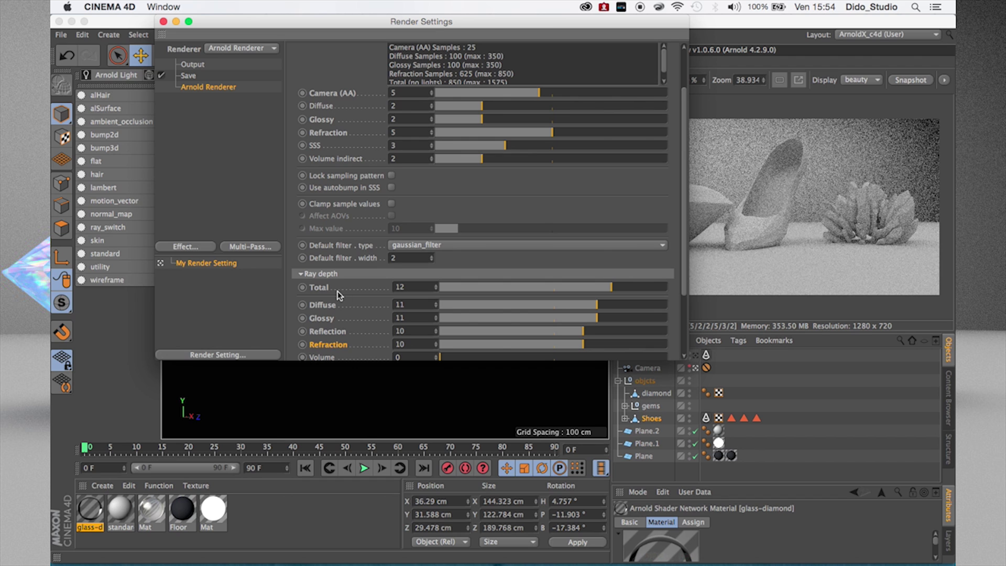
click(401, 344)
text(6)
text(10)
key(Return)
click(163, 22)
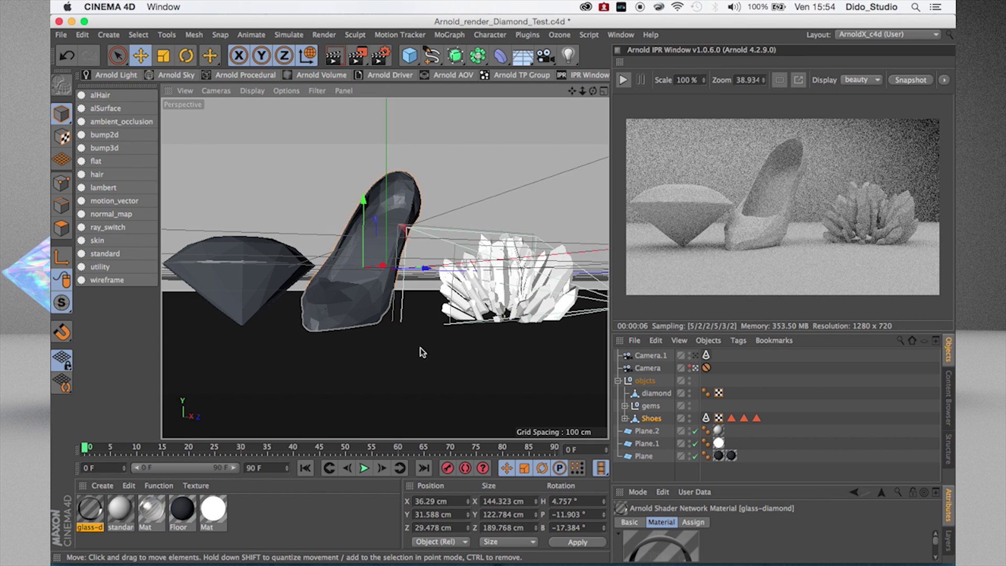
Apply the glass-diamond material to the shoe and start the Arnold IPR render.
drag(90, 510, 338, 309)
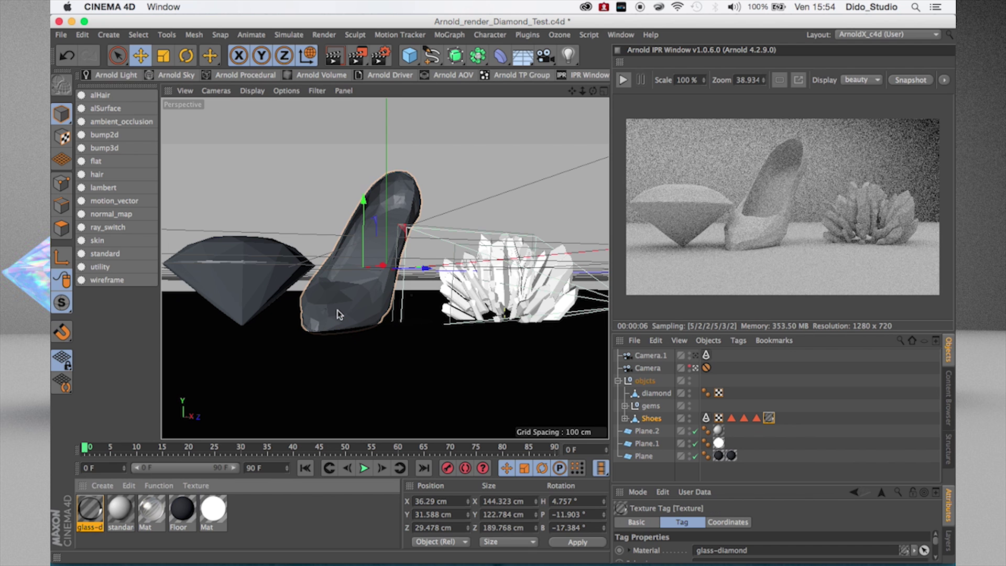
click(623, 79)
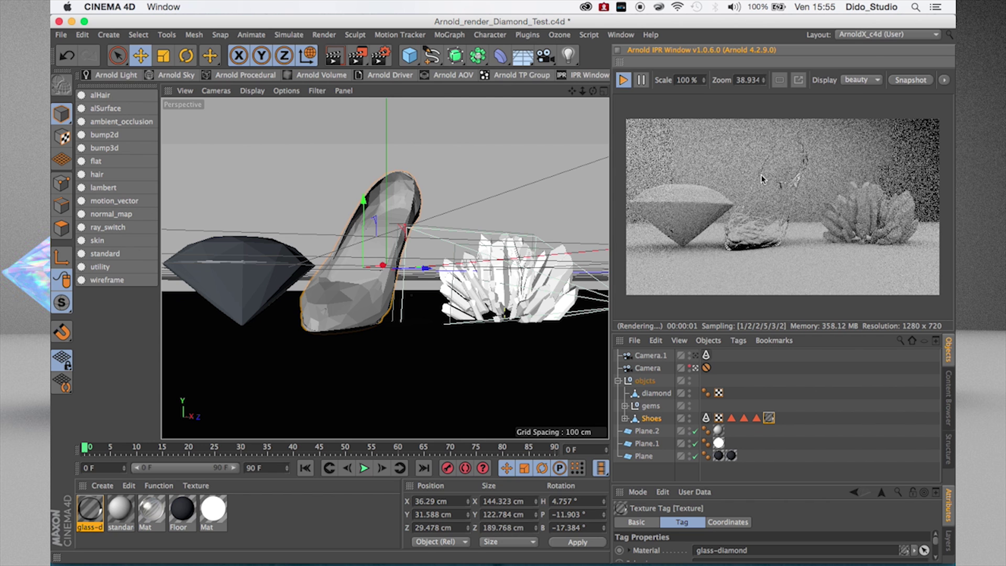
Add a cube to the scene and give it a new dark red material with RGB 148, 26, 26.
click(410, 55)
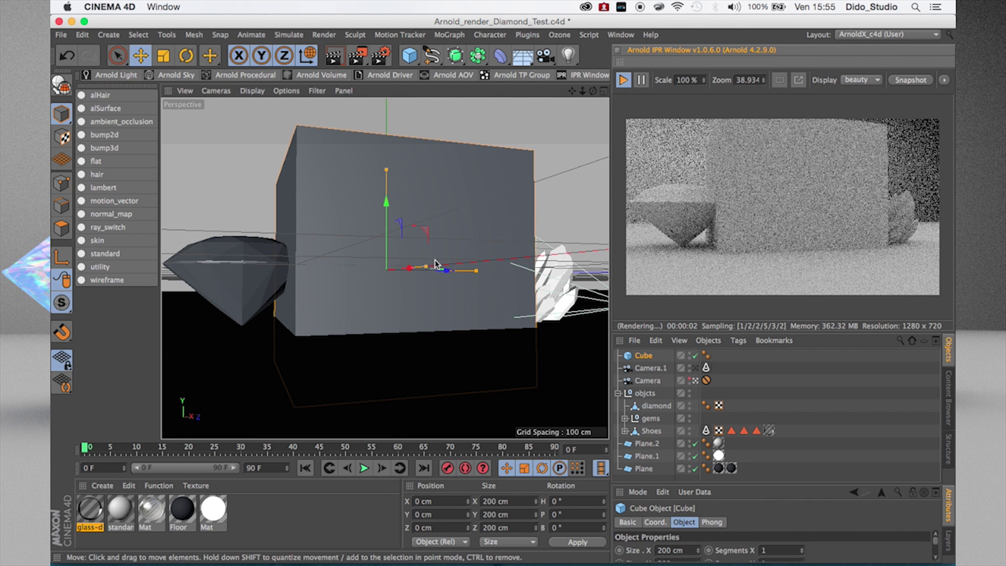
mouse_move(438, 267)
mouse_down()
mouse_move(371, 271)
mouse_move(434, 269)
mouse_up()
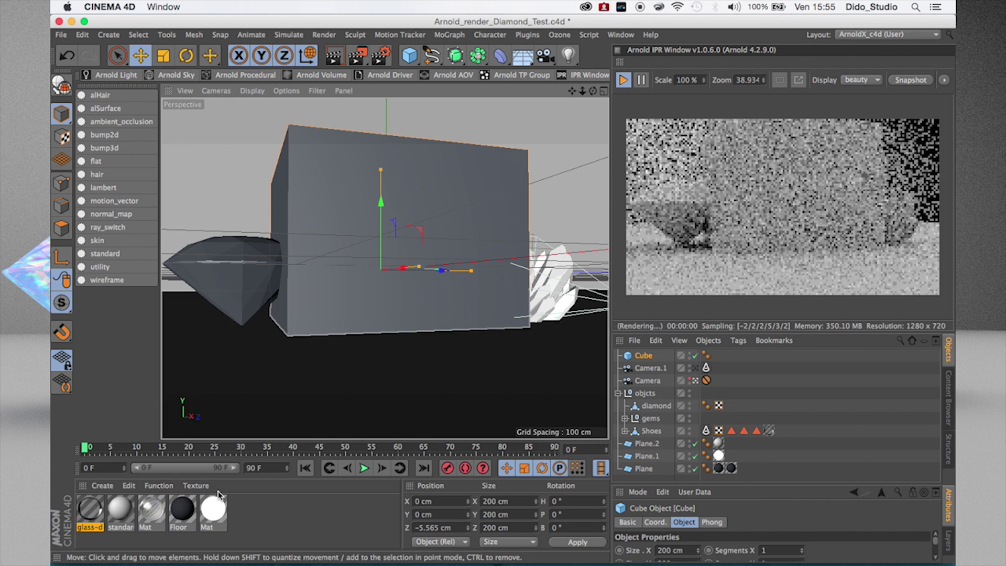
click(102, 486)
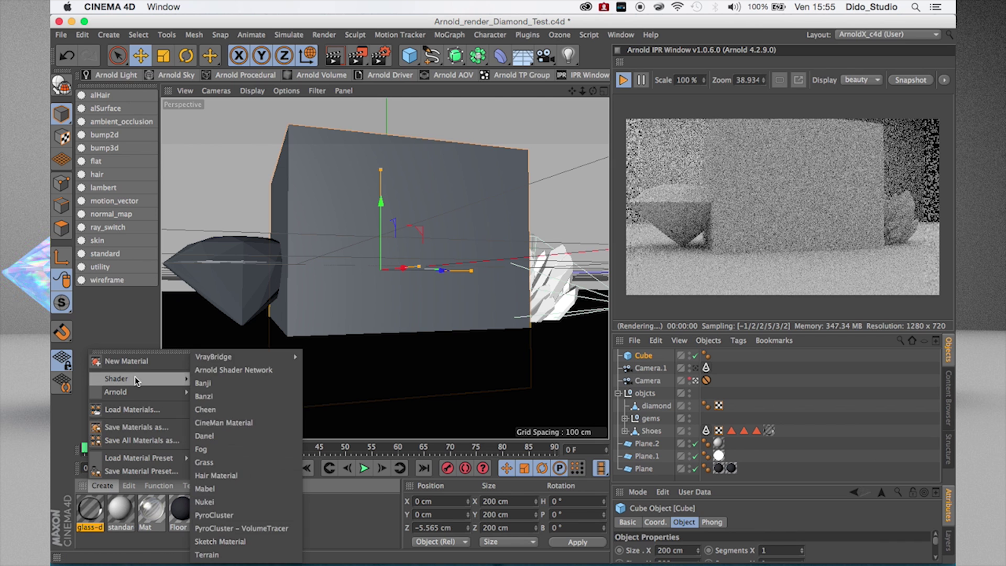
click(131, 361)
double_click(89, 508)
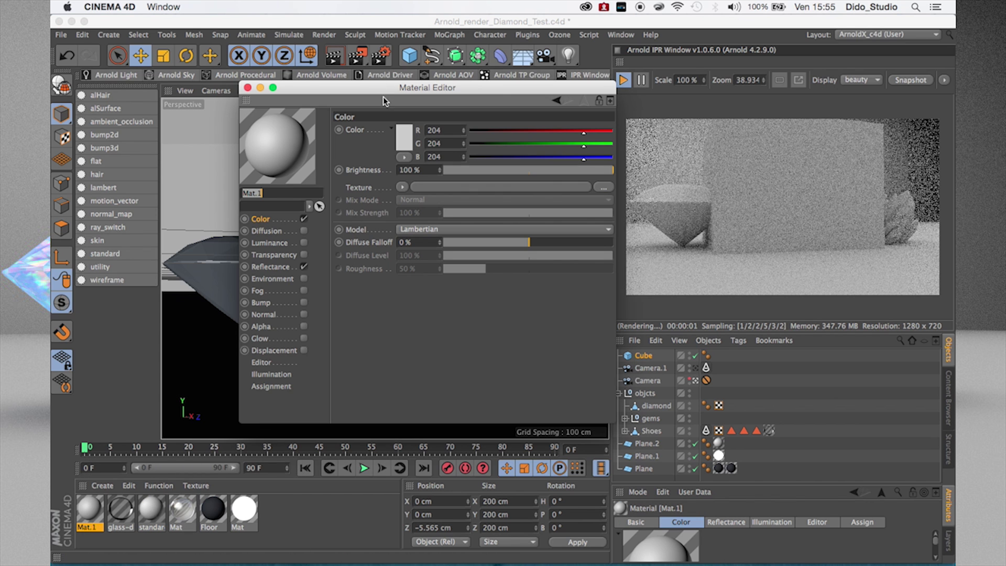
click(404, 139)
click(397, 134)
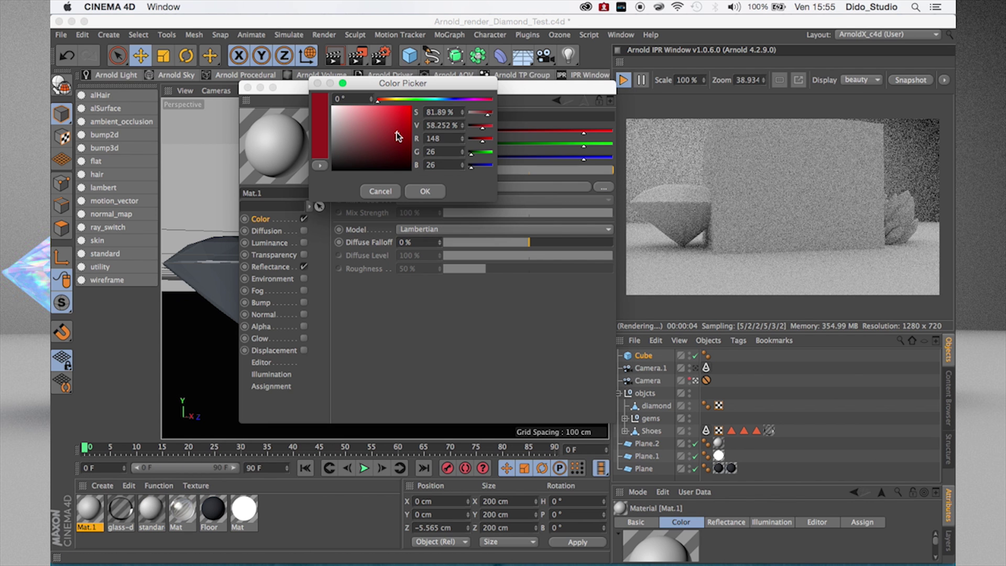
click(428, 190)
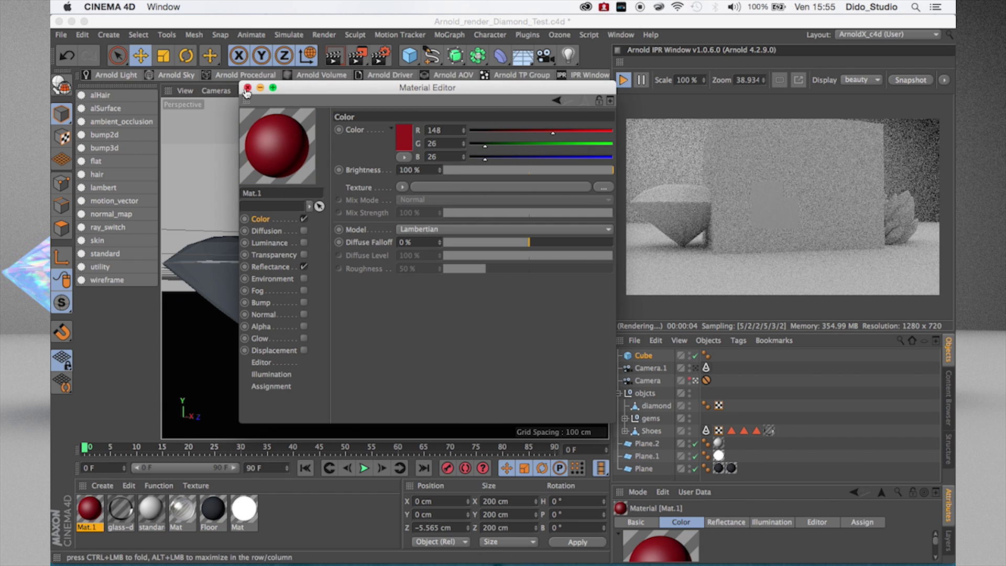
click(247, 87)
drag(90, 509, 398, 271)
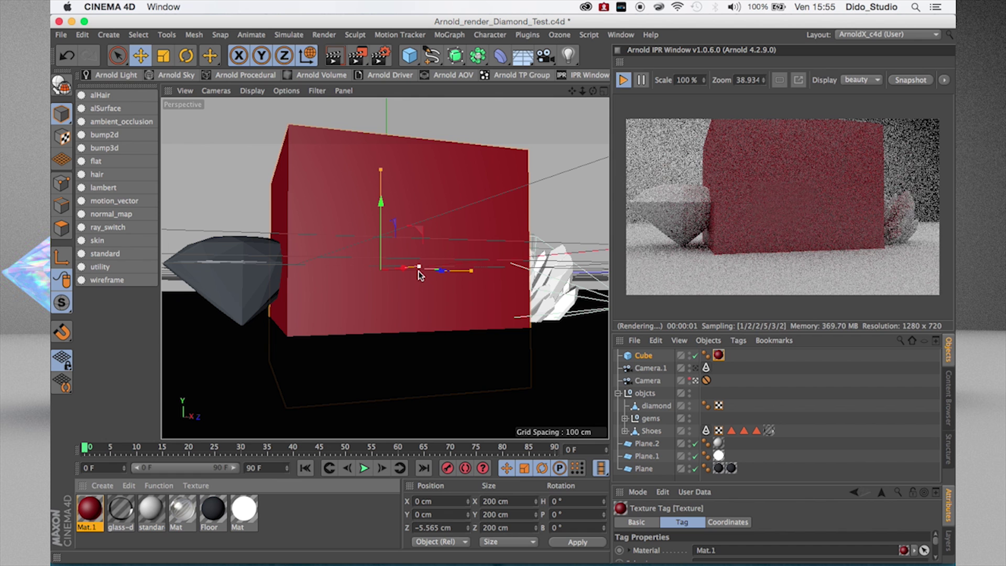
Move the red cube behind the glass shoe to about X -217 cm as a transparency test, and delete the cube.
drag(406, 270, 358, 294)
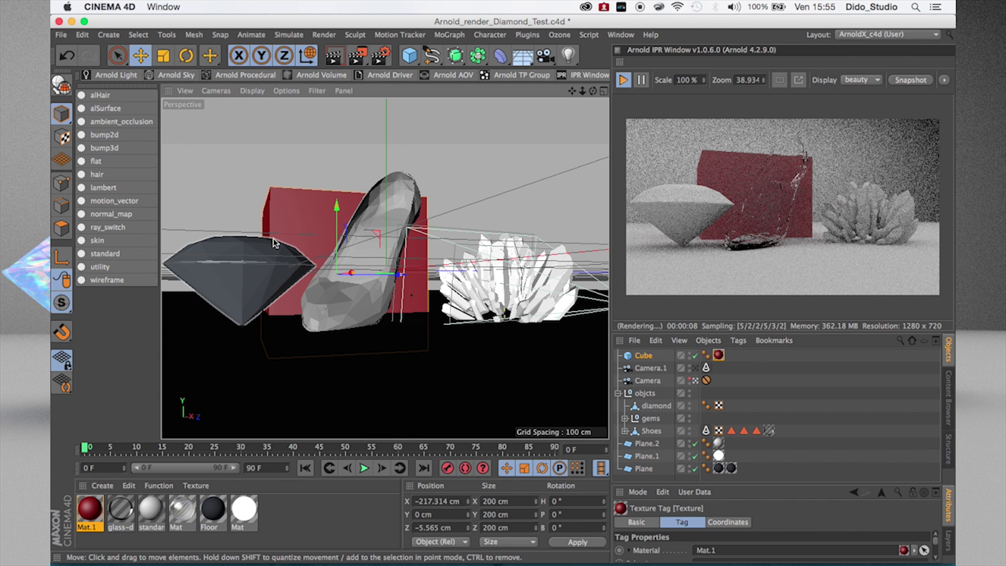
click(289, 223)
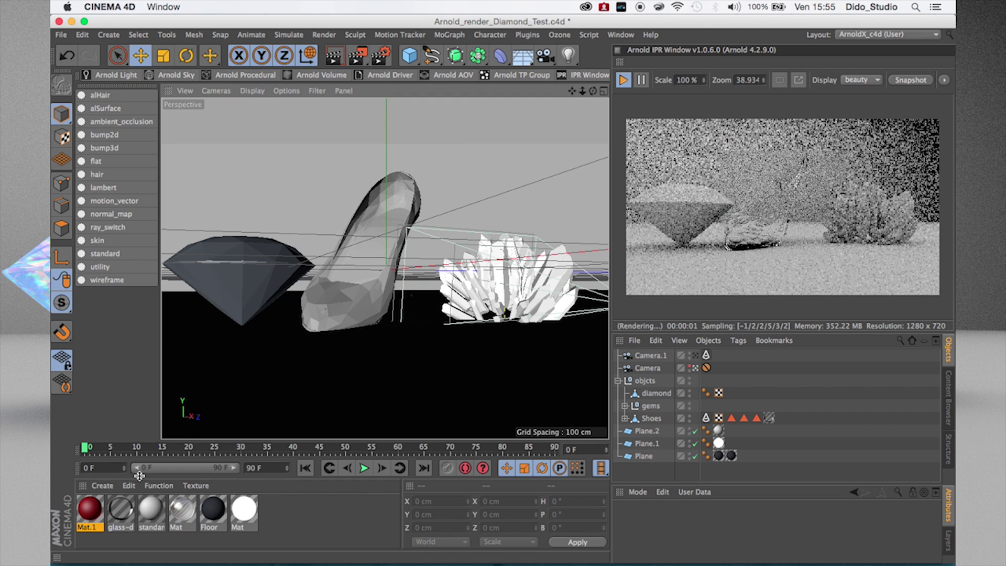
Set the Diffuse Weight of the glass-diamond material to 0.16.
double_click(125, 510)
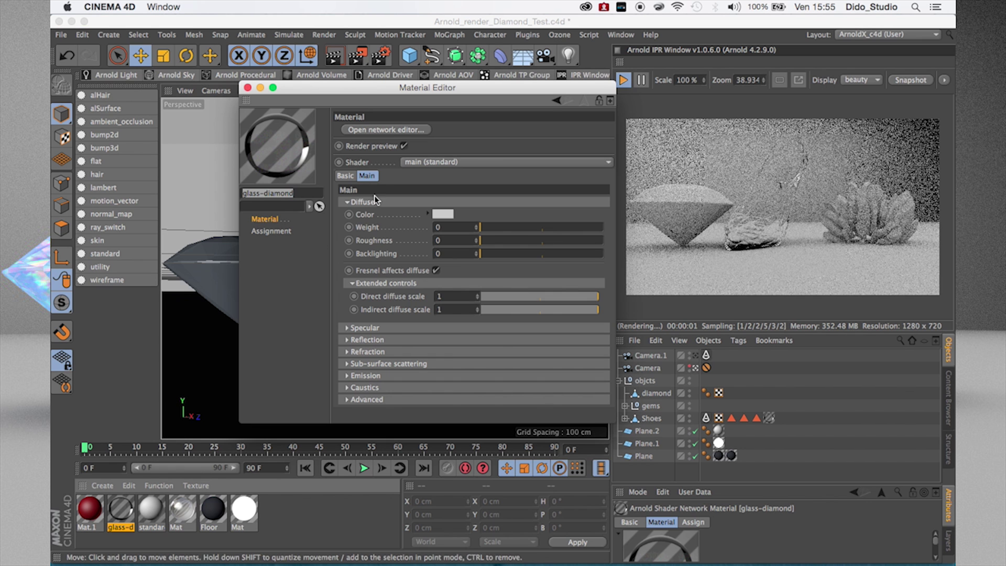
click(496, 227)
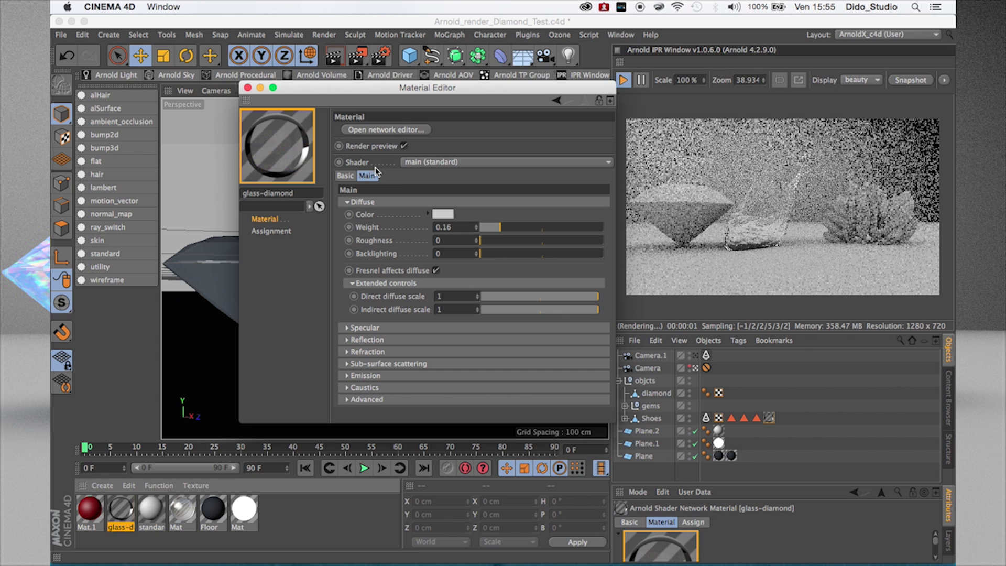
Close the glass-diamond material's settings and open the XGem – ZetaFire preset folder in the Content Browser.
click(247, 88)
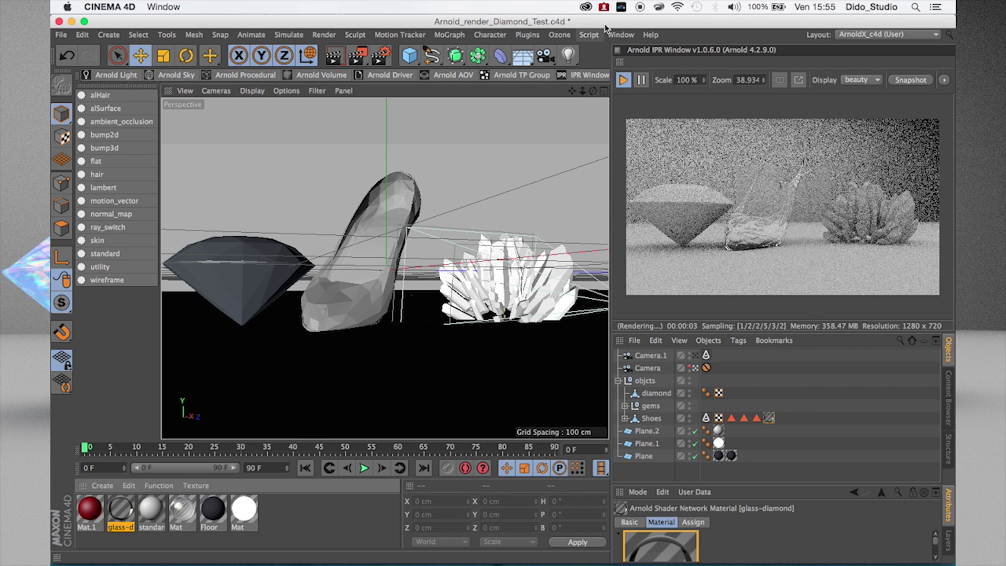
click(621, 34)
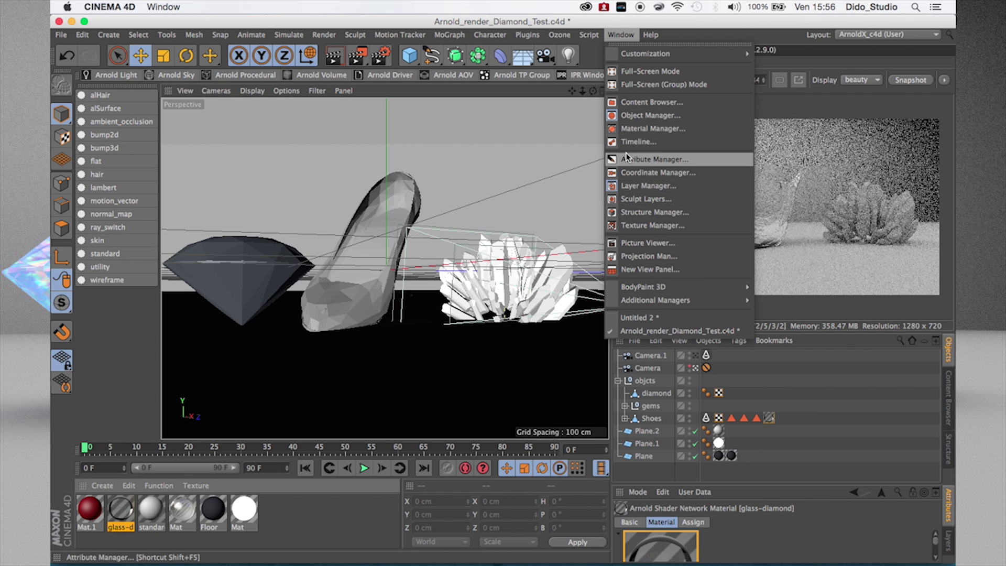
click(628, 101)
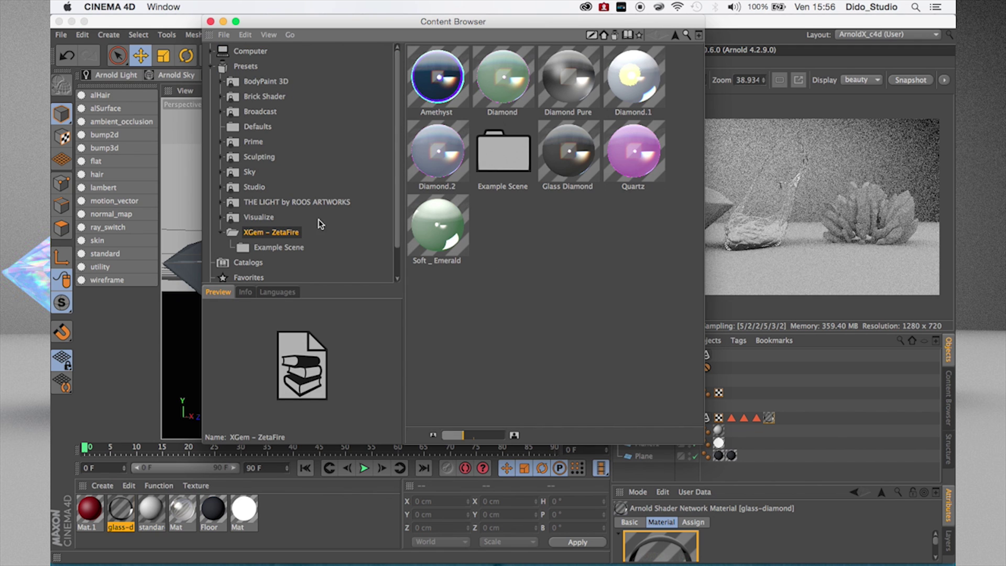
click(273, 250)
click(266, 231)
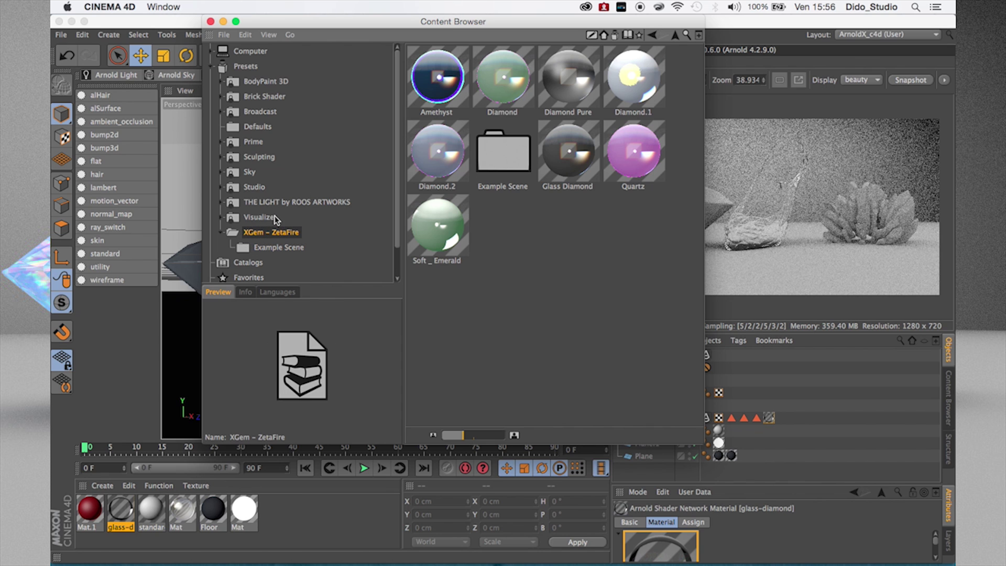
Load the Diamond.1, Diamond Pure, Diamond, Amethyst, Diamond.2, Soft _ Emerald, Glass Diamond and Quartz preset materials into the scene.
double_click(648, 93)
double_click(568, 80)
click(502, 80)
double_click(502, 80)
double_click(438, 78)
double_click(439, 158)
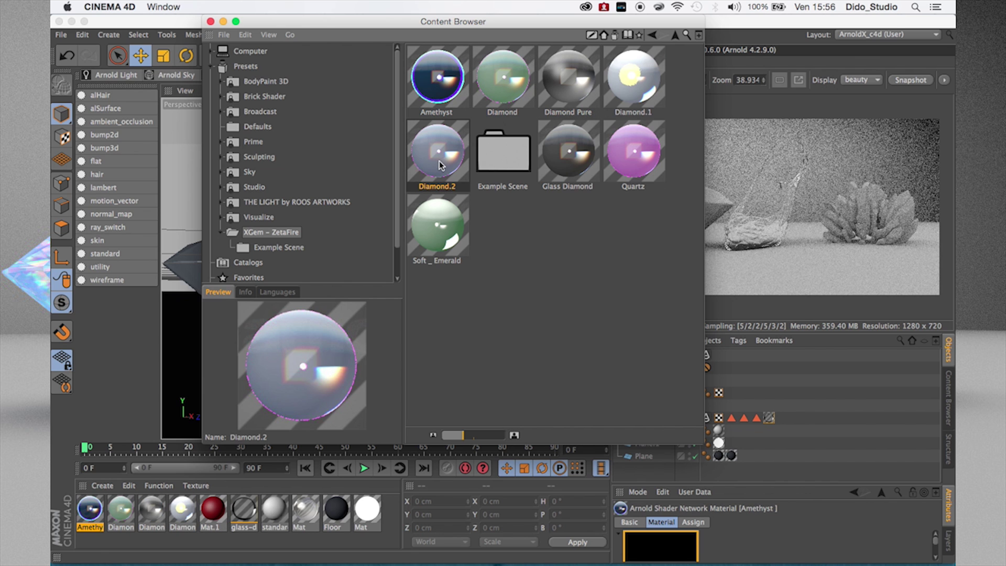
double_click(437, 234)
double_click(568, 152)
click(633, 154)
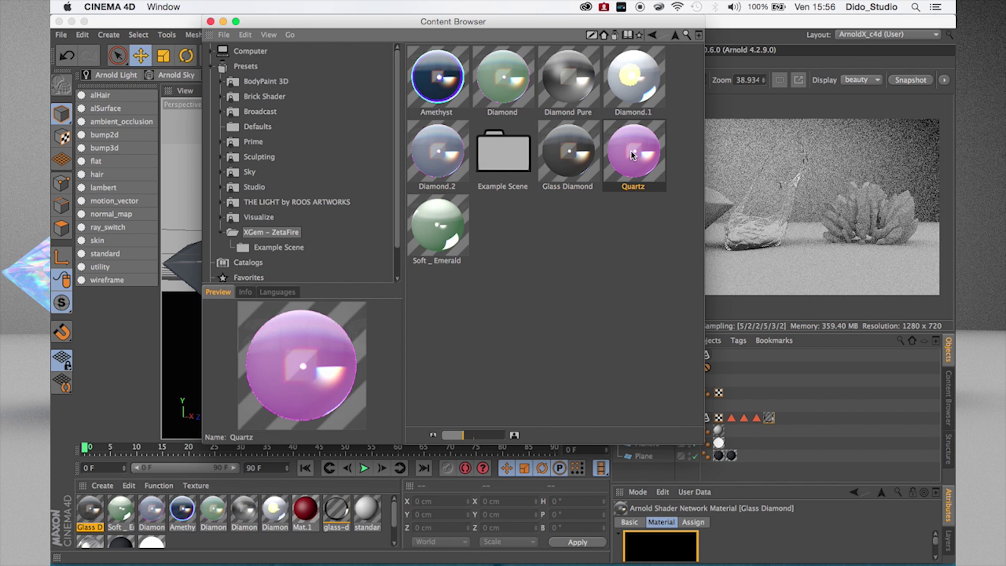
double_click(633, 155)
click(211, 21)
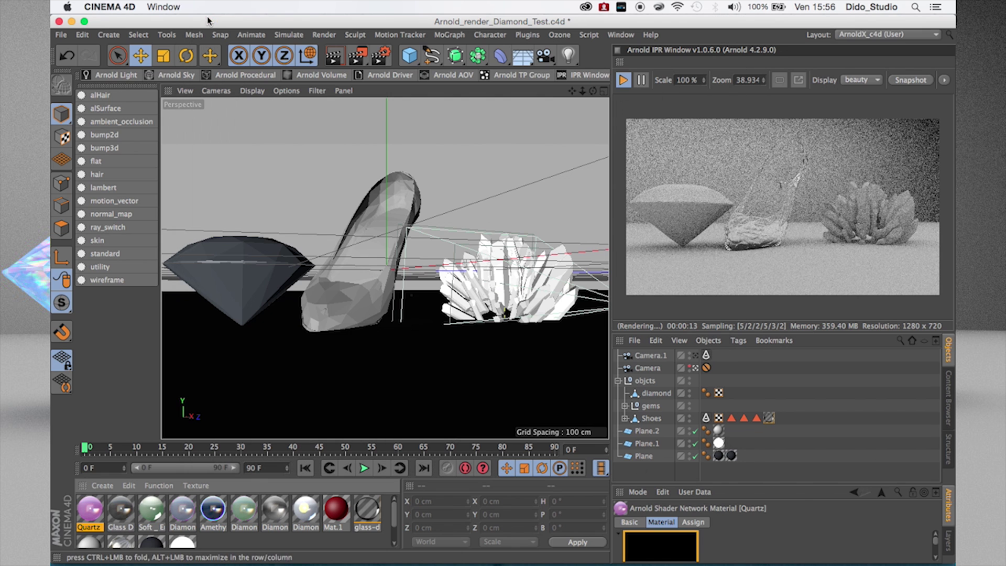
click(270, 541)
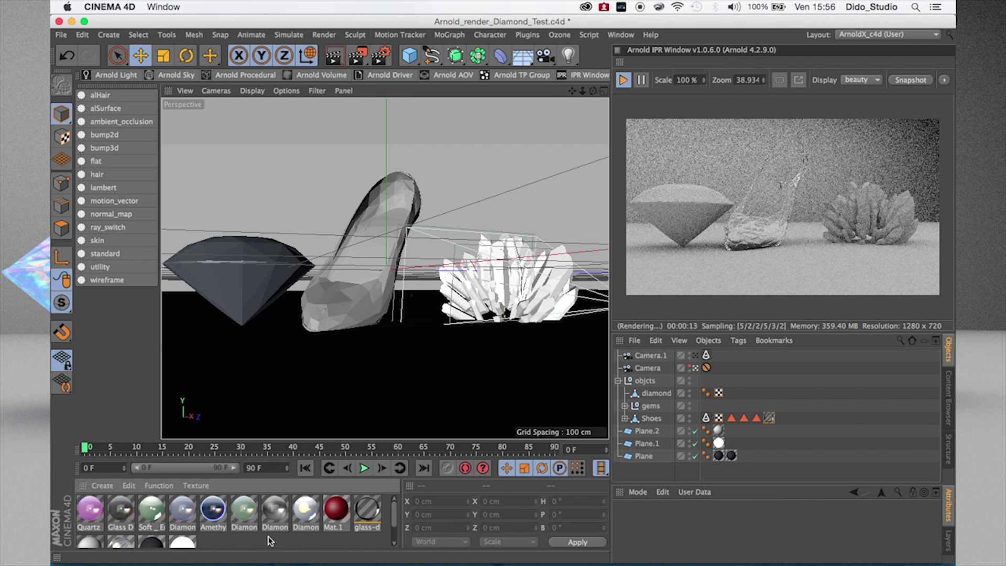
Set the refraction Dispersion Abbe of the glass-diamond material to 2.9.
double_click(367, 510)
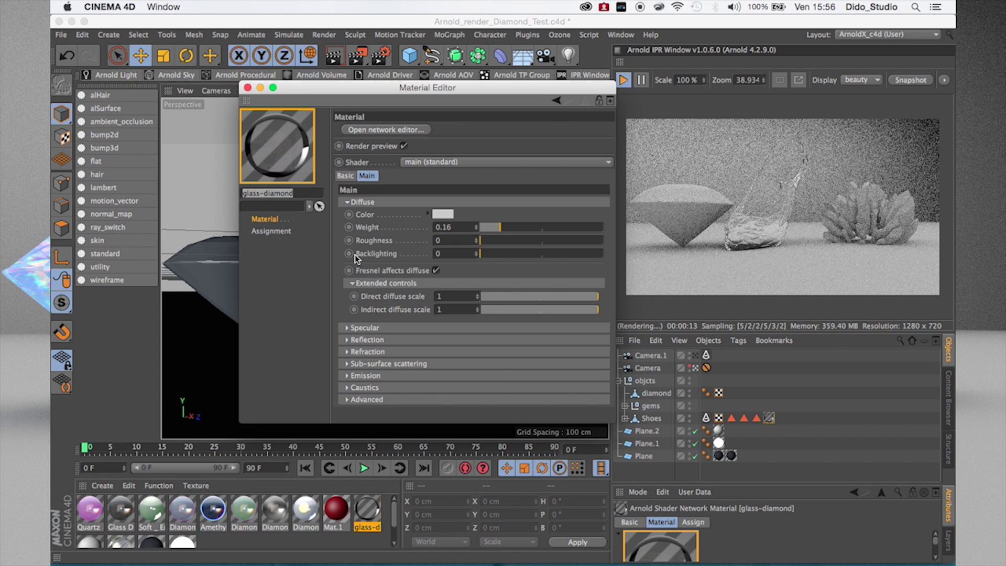
click(346, 351)
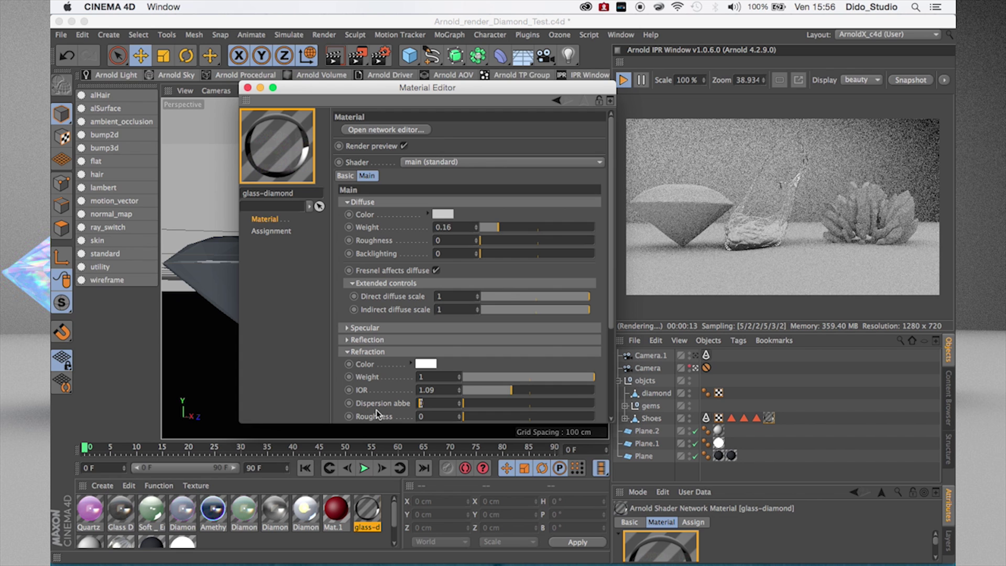
text(2.9)
key(Return)
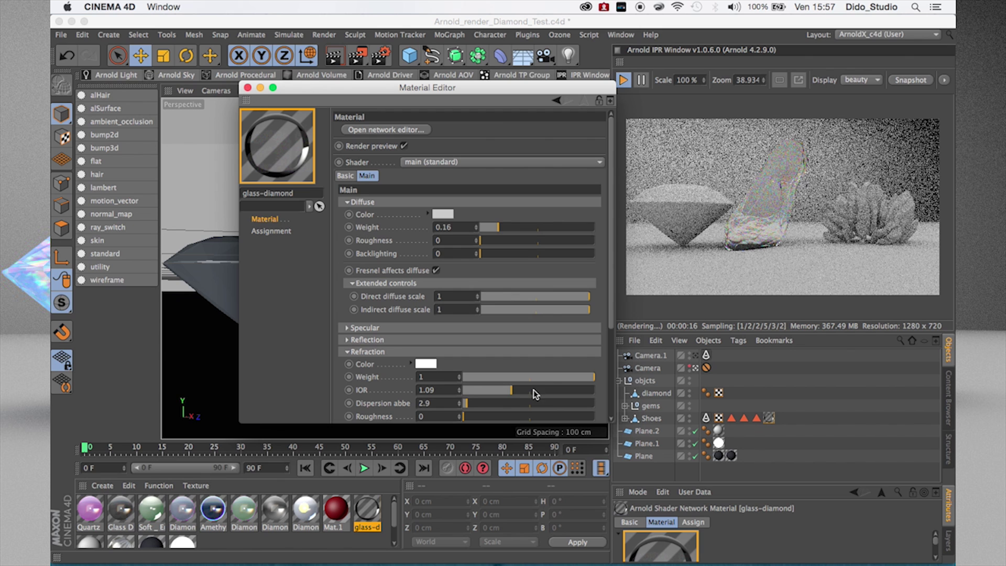
click(349, 350)
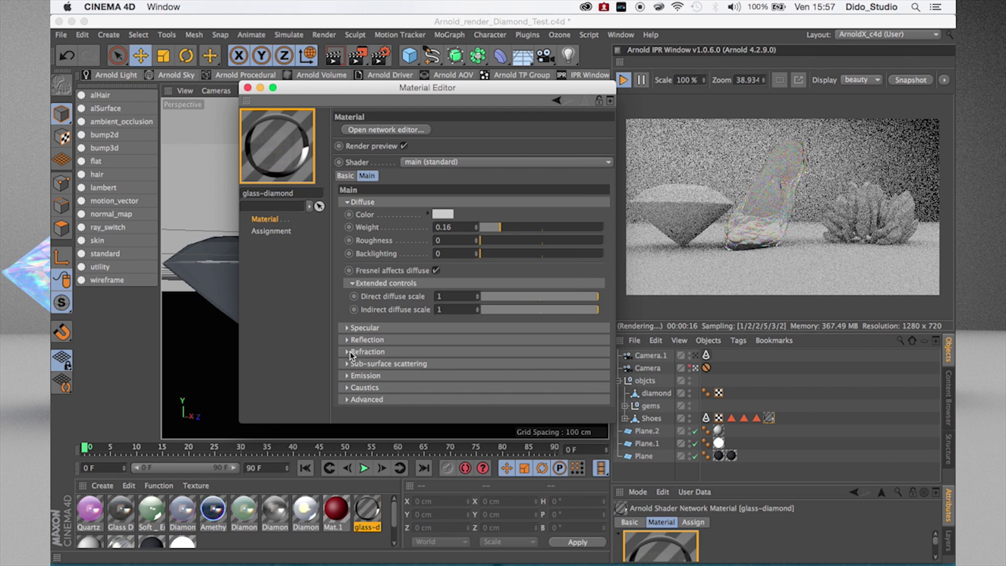
Set the Emission Color of the glass-diamond material to a light blue with RGB 48, 147, 227.
click(347, 373)
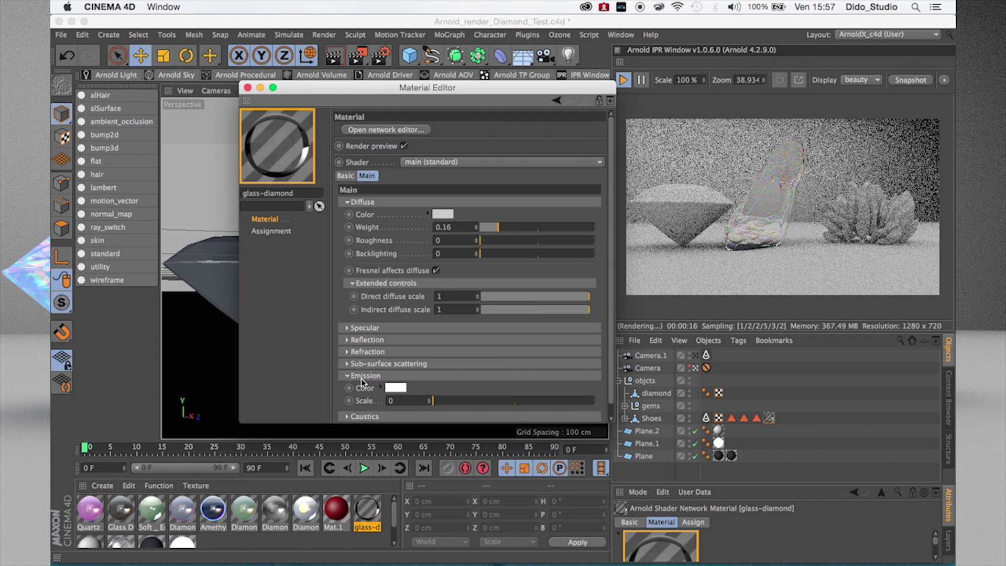
click(394, 389)
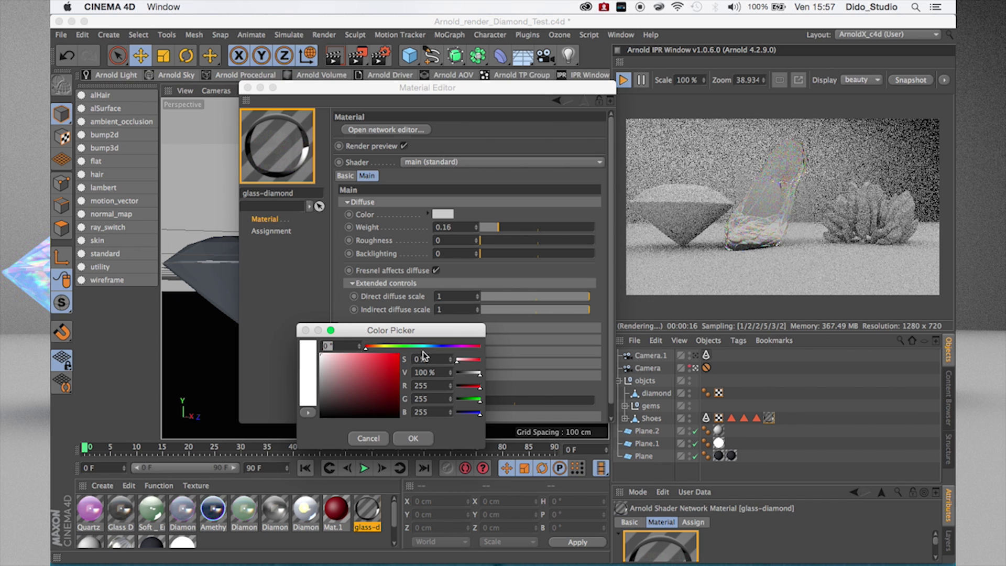
drag(425, 350, 432, 349)
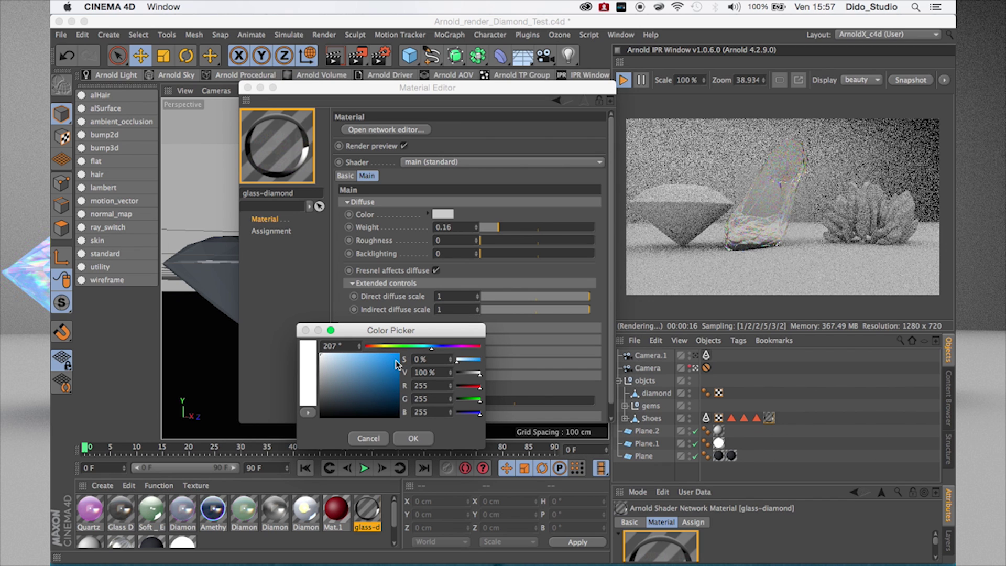
click(383, 362)
click(411, 438)
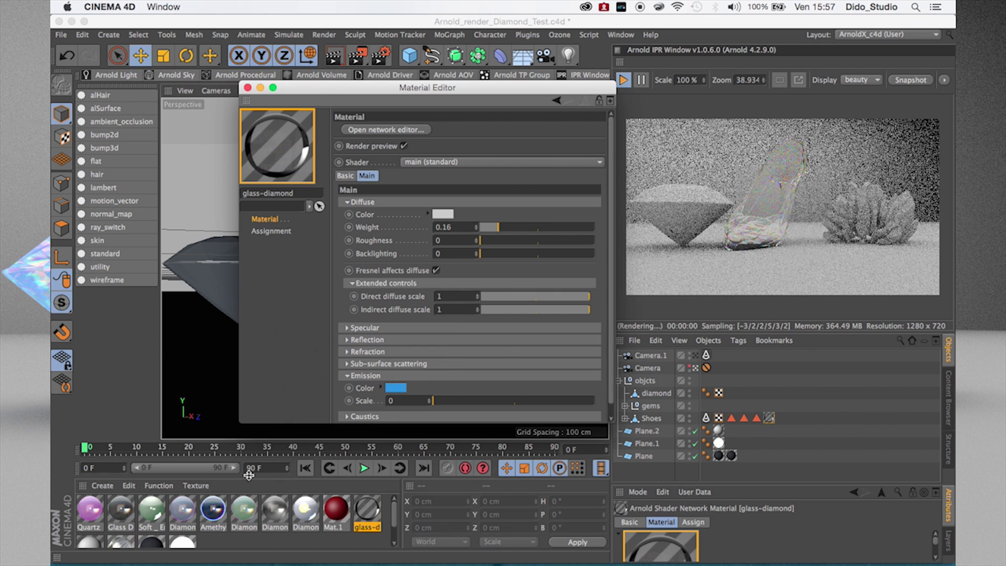
Examine the emission colour and scale of the imported Diamond preset for reference, and return to the glass-diamond material.
click(304, 510)
double_click(304, 510)
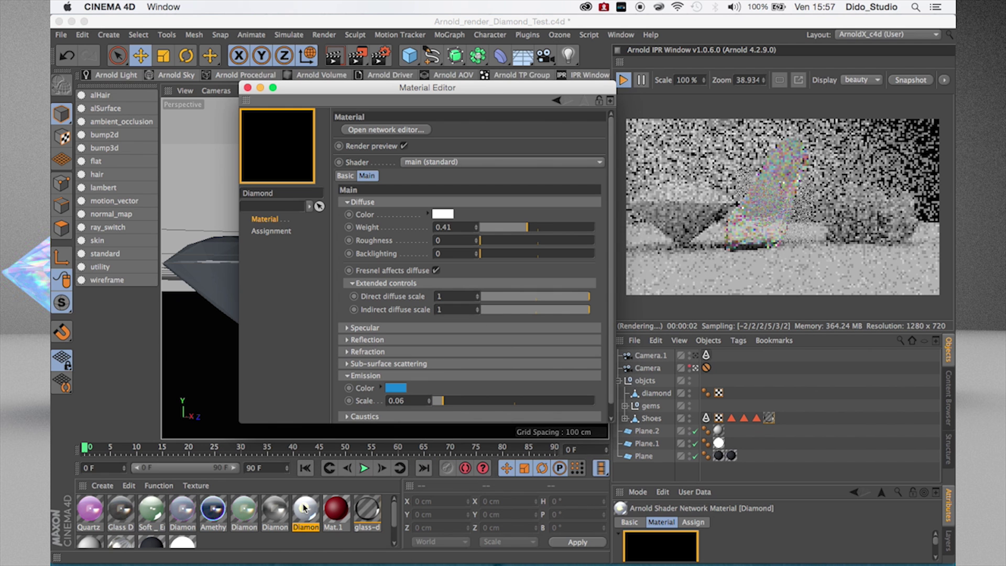
click(382, 388)
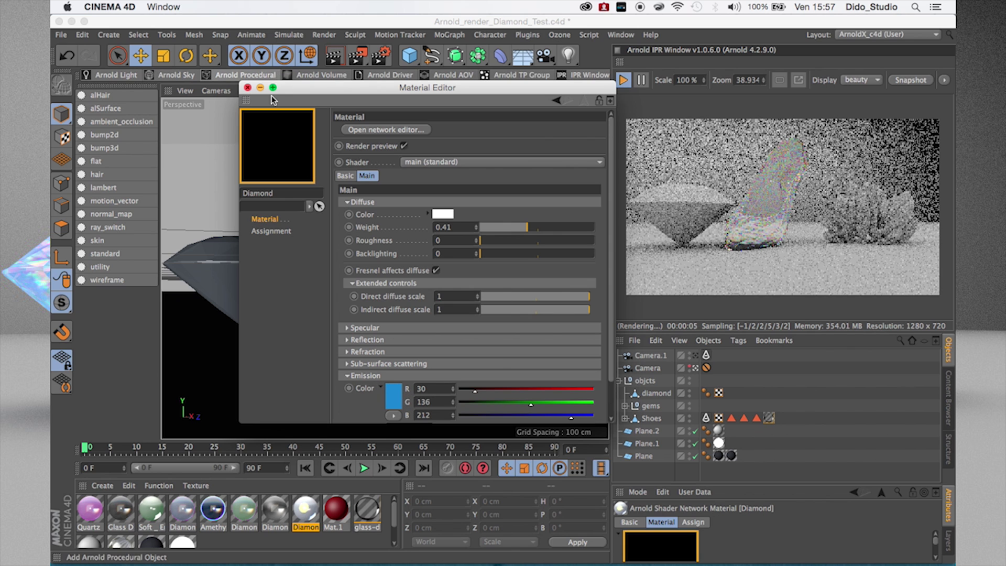
click(365, 520)
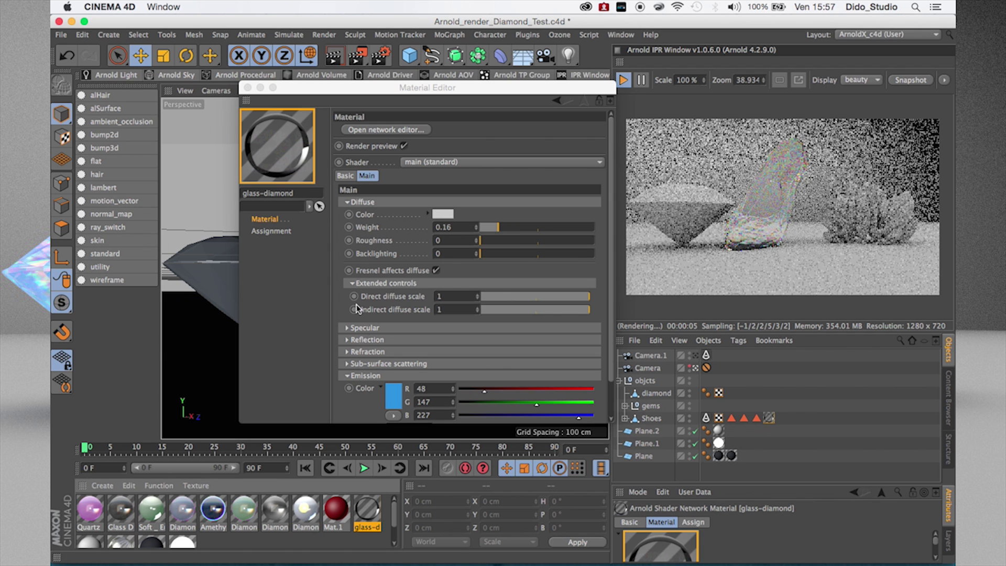
Try Emission Scale values of 0.77 and 0.22 on the glass-diamond material.
drag(609, 247, 609, 288)
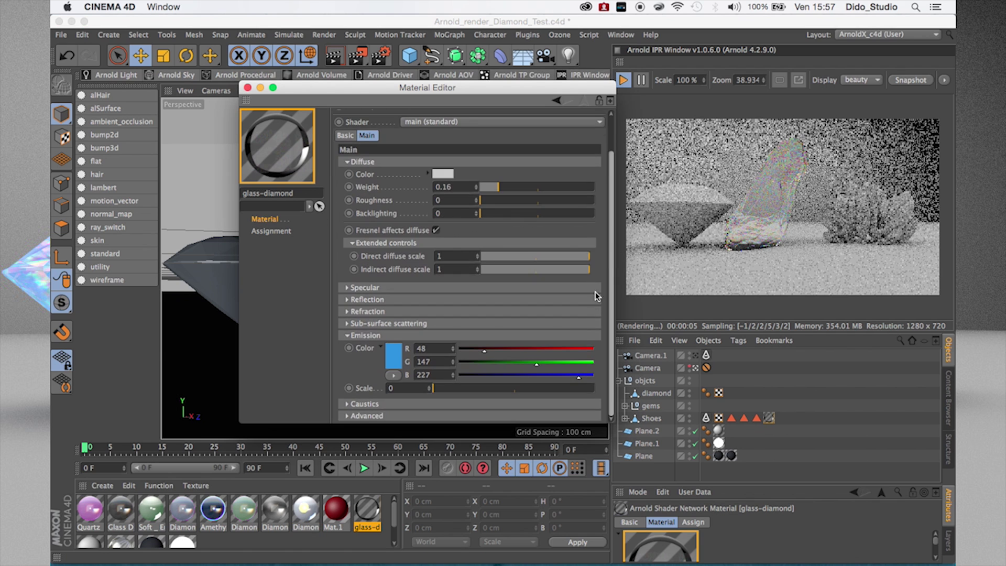
click(401, 388)
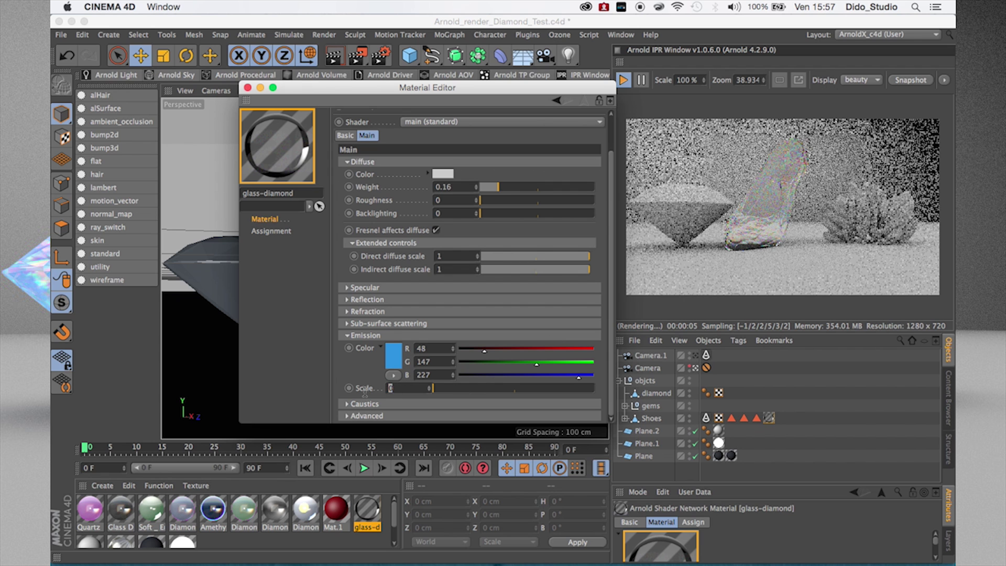
text(0.77)
key(Return)
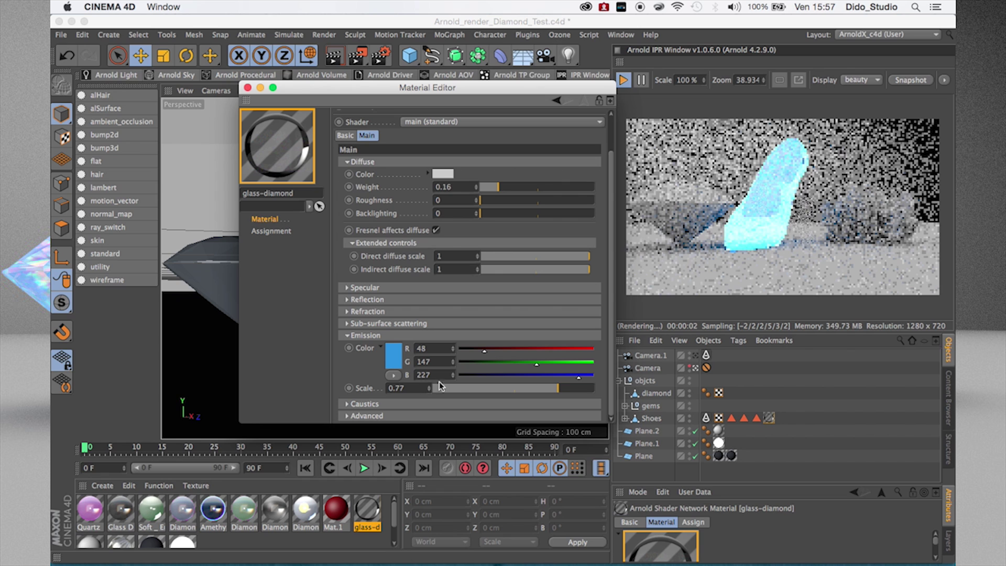
click(466, 388)
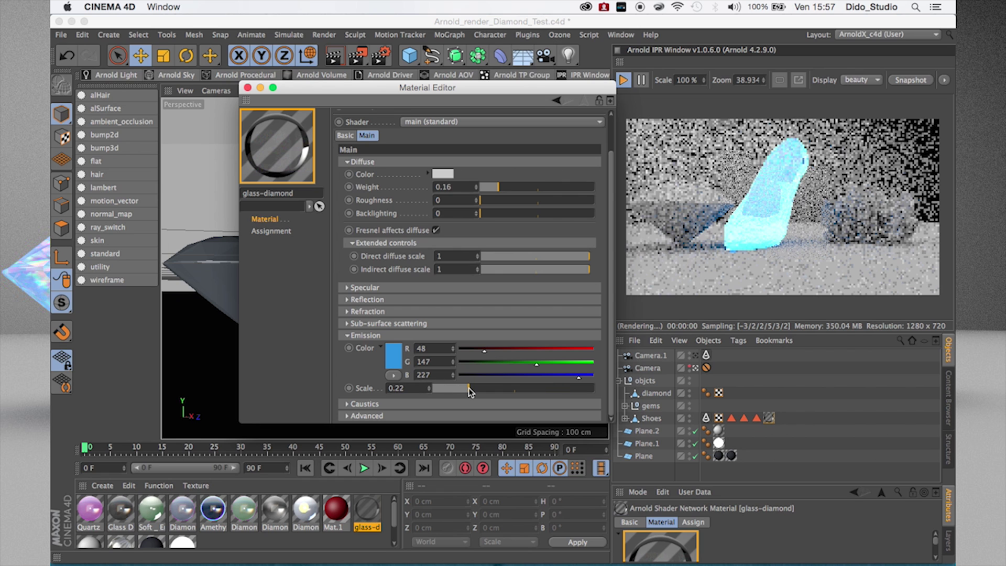
Set the Emission Scale of the glass-diamond material to 0.07 and close its settings.
double_click(398, 389)
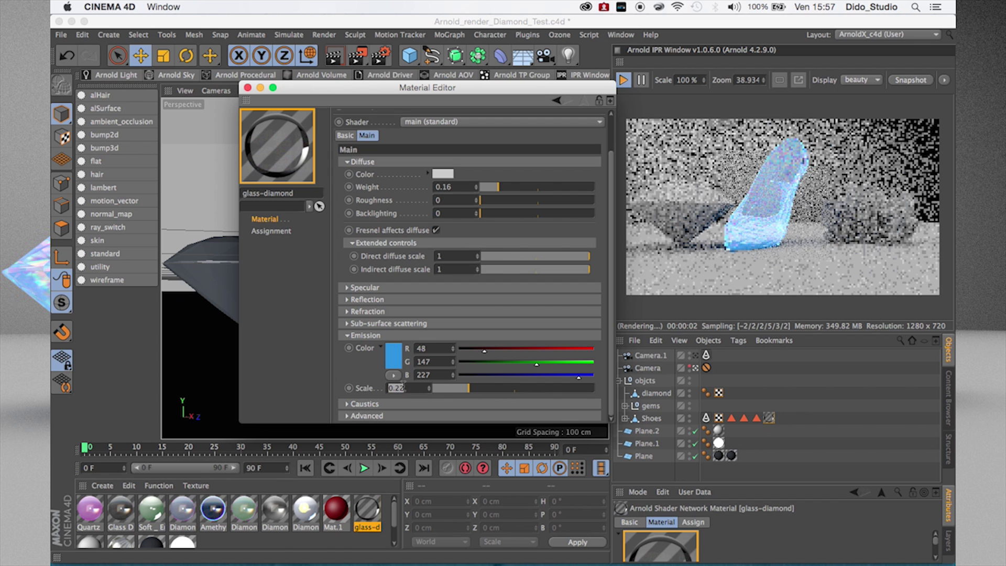
key(BackSpace)
text(07)
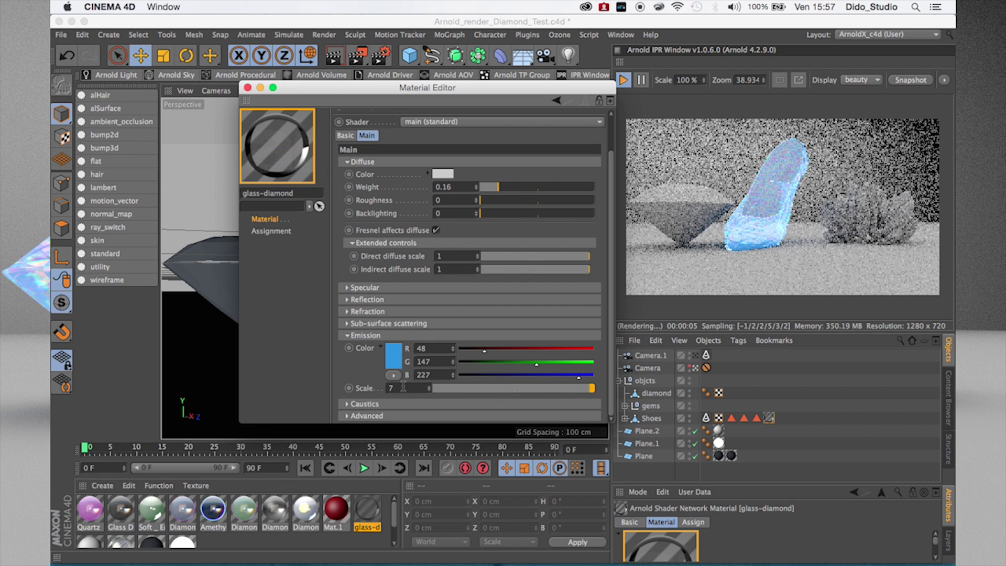
key(Return)
text(0)
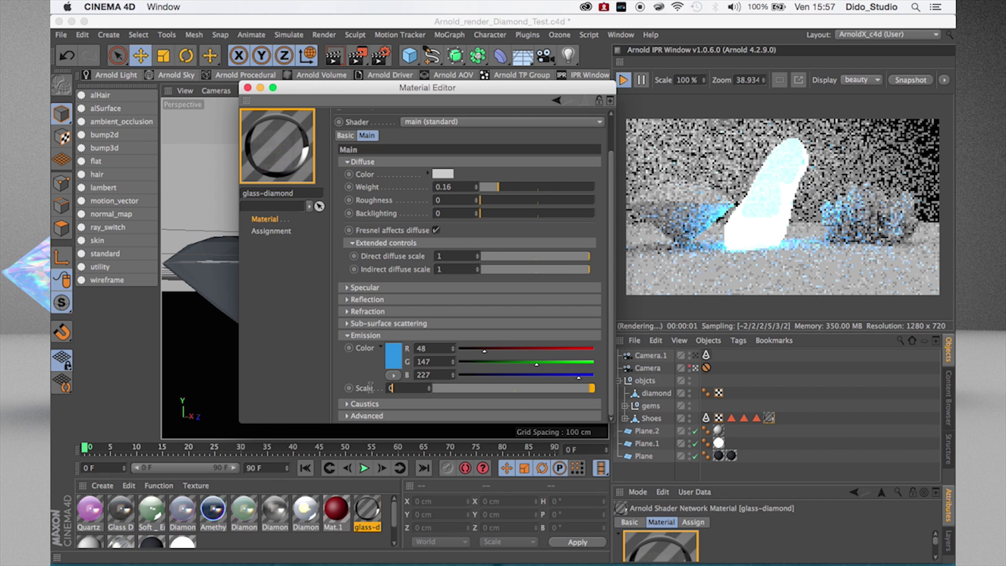
text(.07)
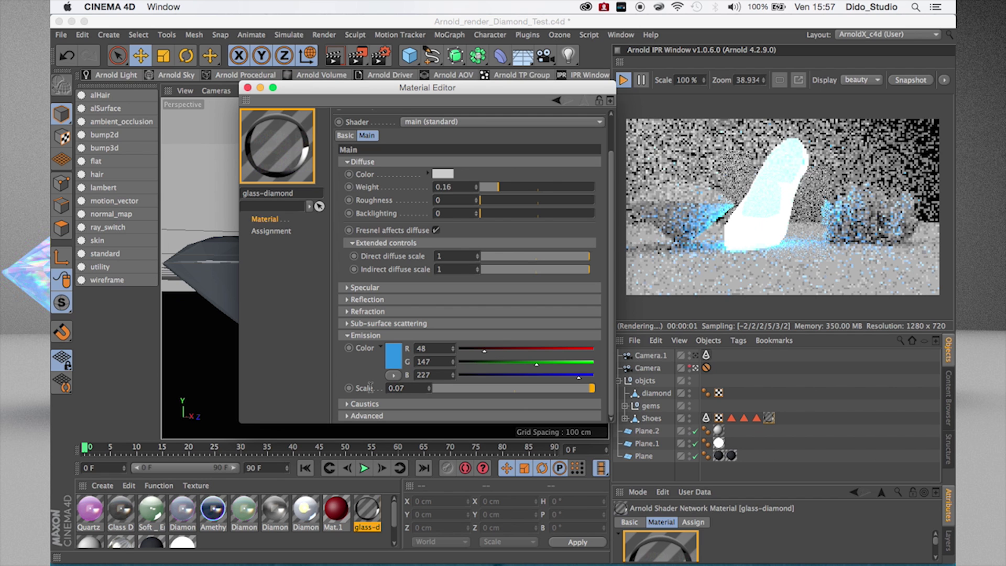
key(Return)
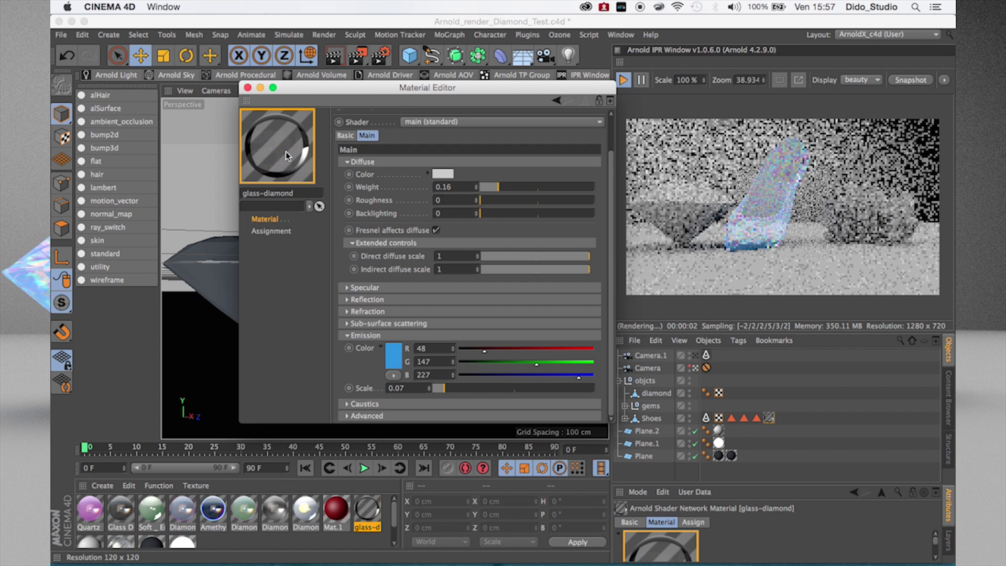
click(247, 88)
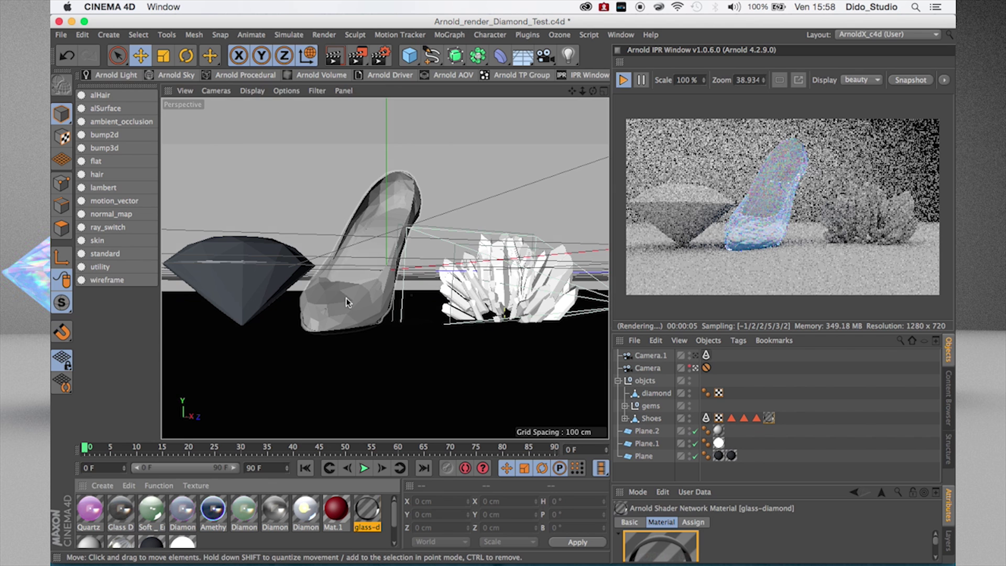
Rotate the shoe into side view, about H 2.2°, P -16.8°, B -46.3°, and move it to about X 22.6, Y 22.2, Z 29.4 cm.
click(346, 297)
key(r)
drag(364, 297, 350, 287)
key(e)
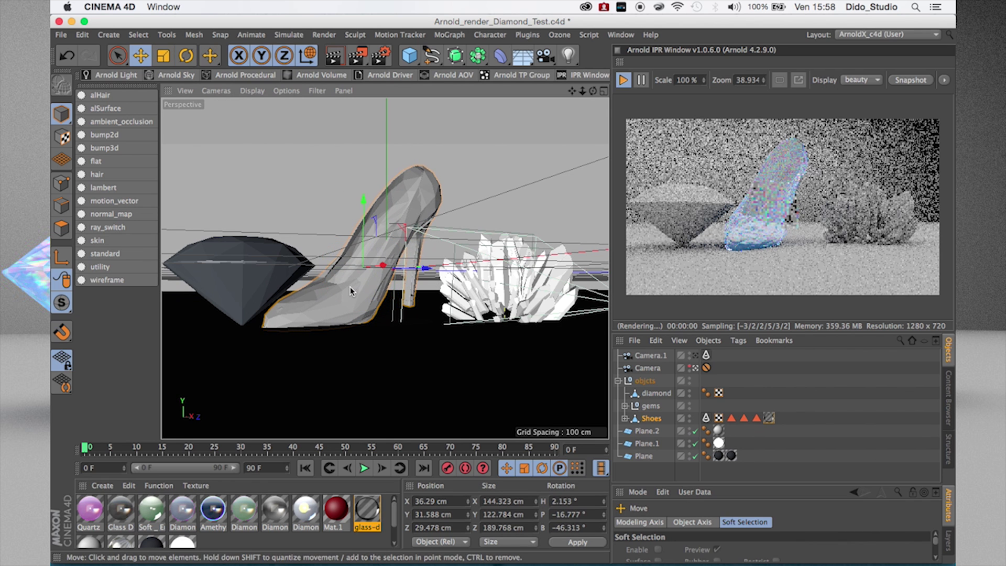
drag(419, 269, 440, 274)
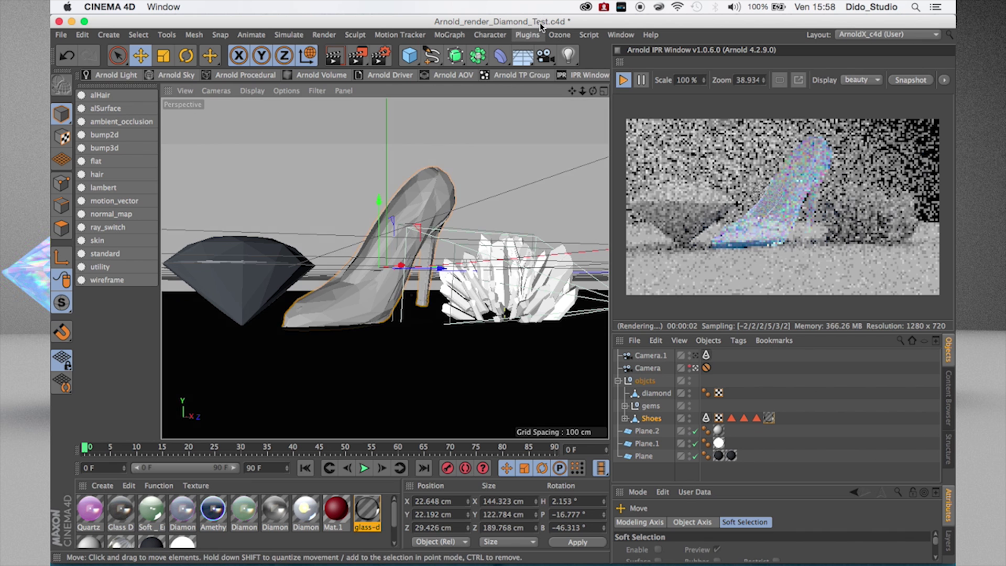
Switch to Finder and preview the reference image Imagecrystal1.jpg in the desktop's Crystal_Tutorial folder.
mouse_move(406, 563)
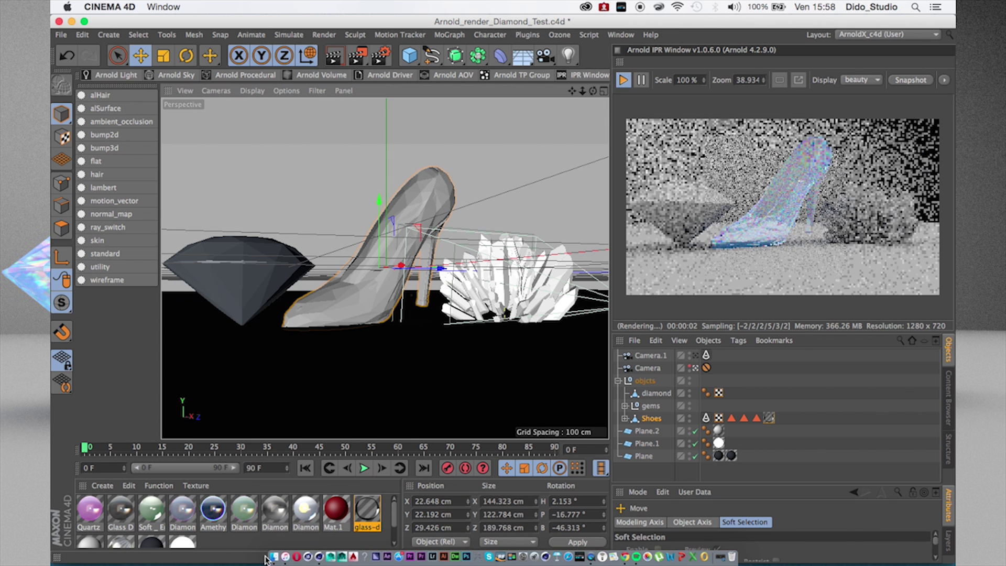
click(275, 543)
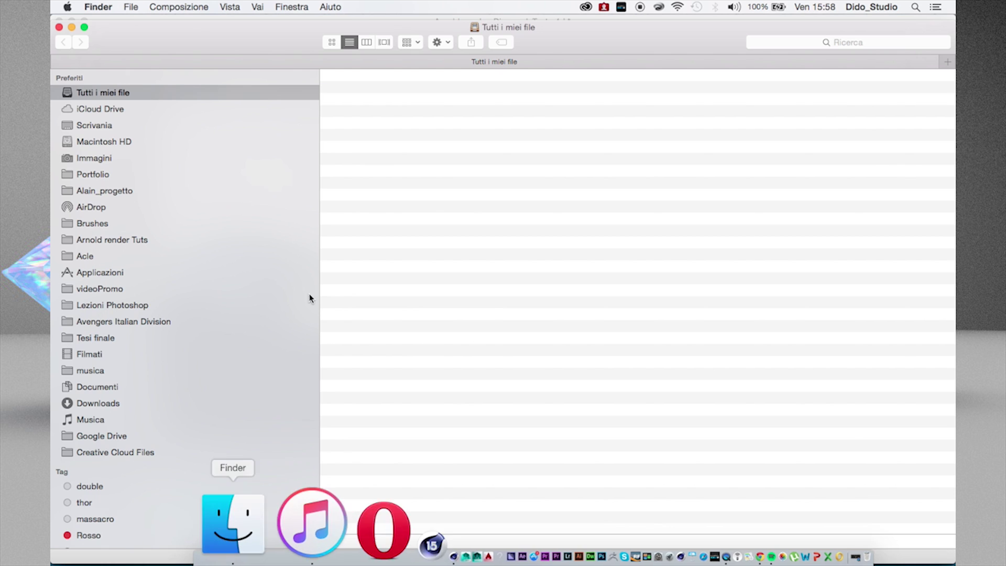
click(106, 128)
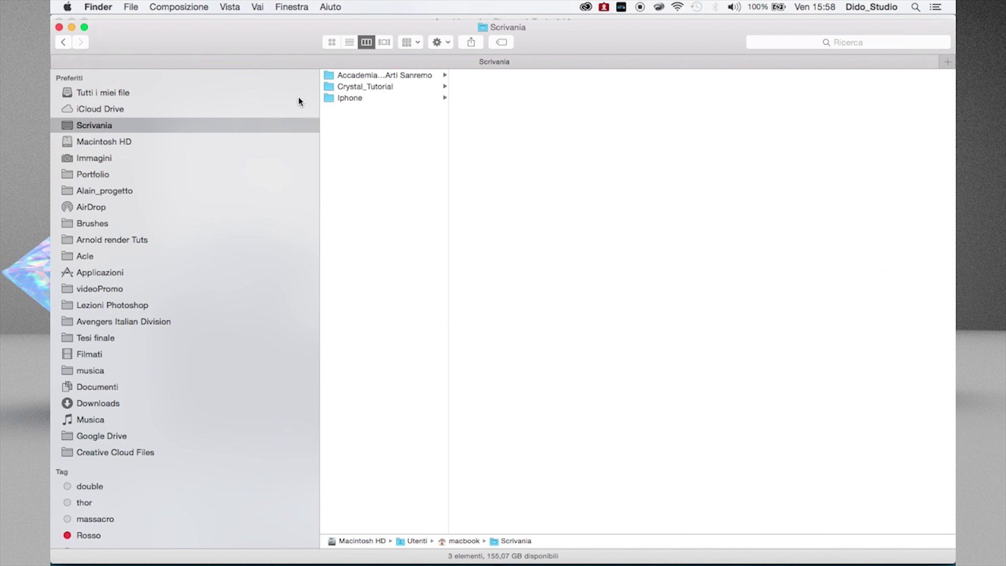
click(354, 86)
click(499, 98)
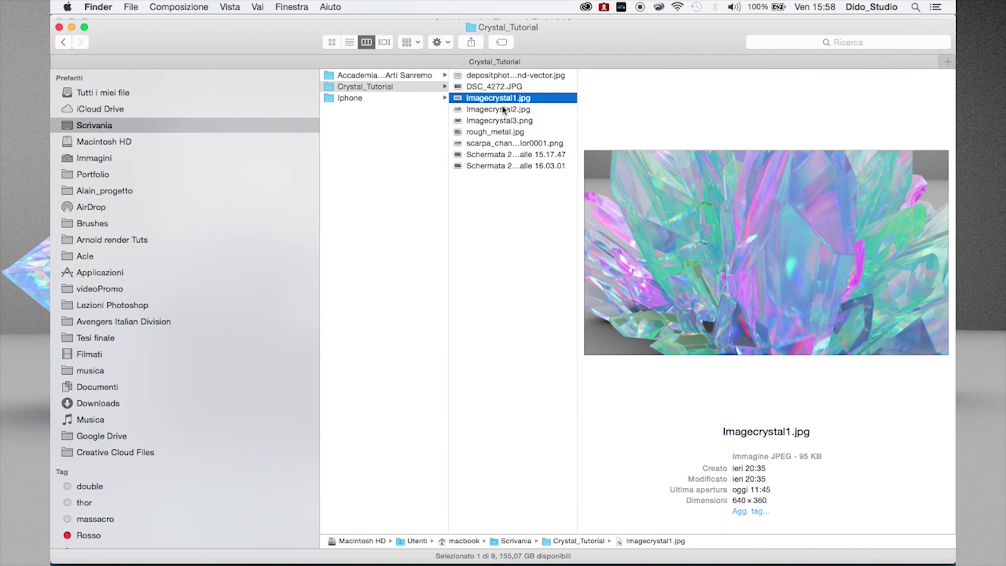
Preview the reference image Imagecrystal2.jpg, return to Cinema 4D and stop the running IPR render.
click(502, 107)
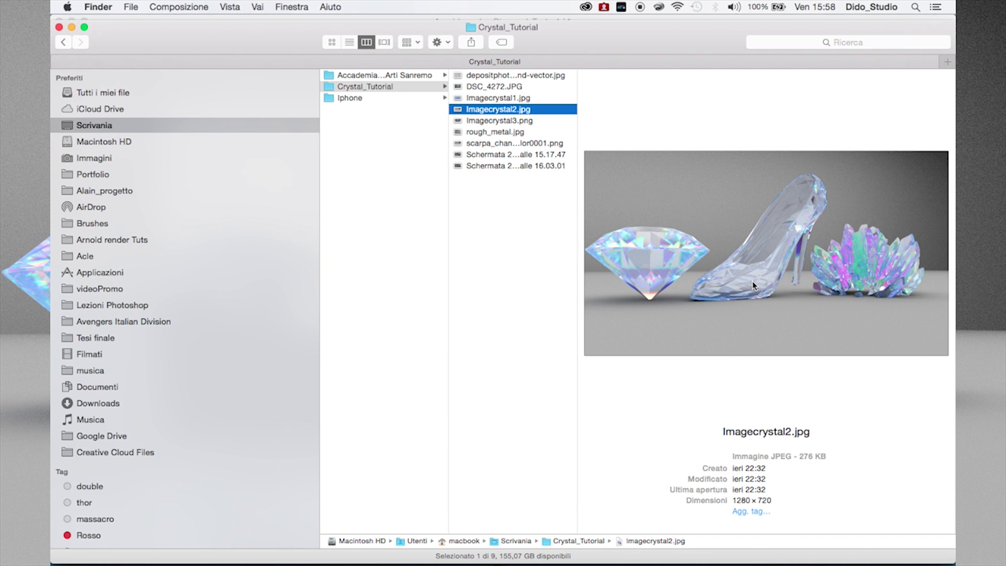
click(58, 28)
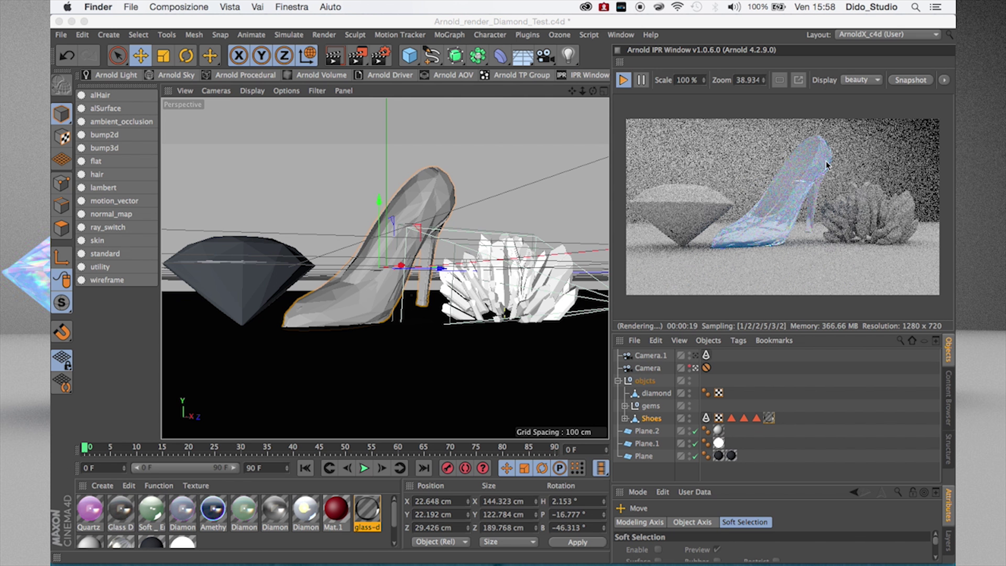
click(628, 94)
click(219, 541)
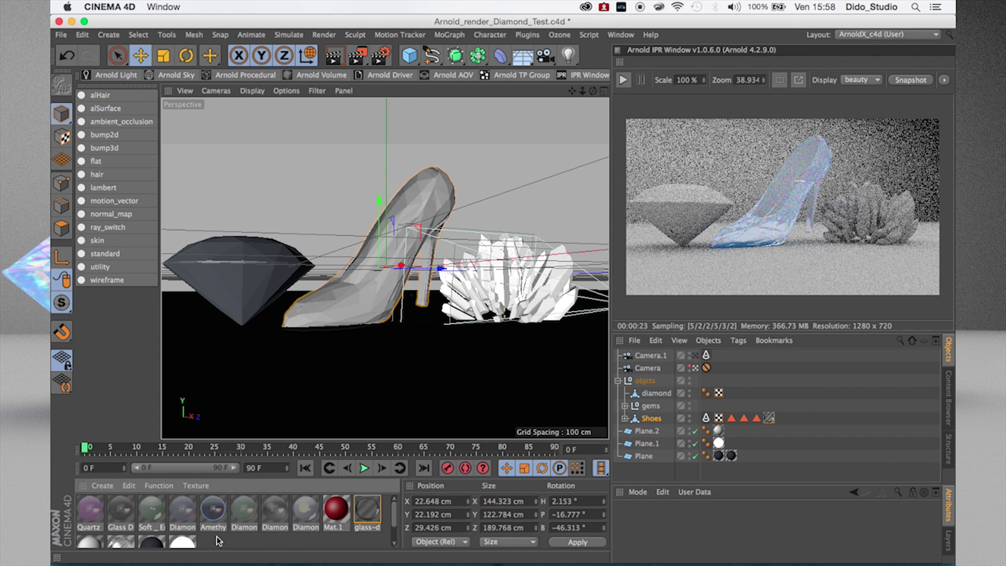
Set the diffuse Weight of the glass-diamond material to 0.41, matching the Diamond material.
double_click(367, 511)
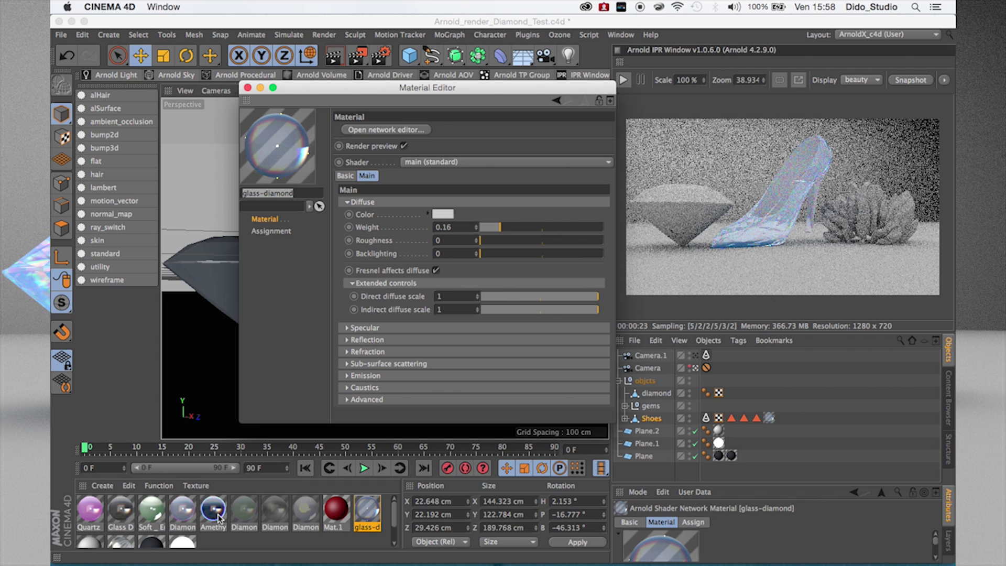
click(306, 510)
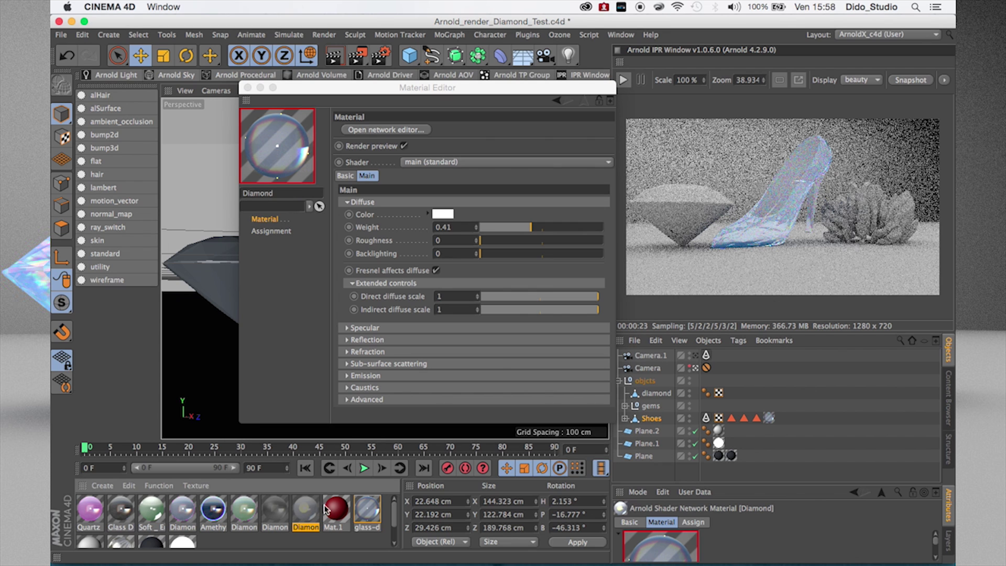
click(369, 510)
click(451, 229)
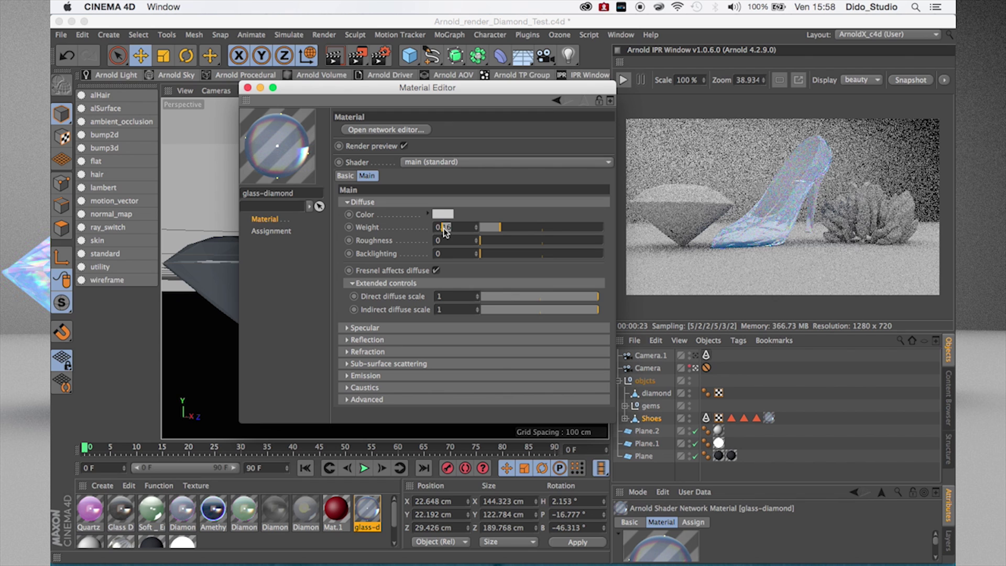
text(1)
key(Return)
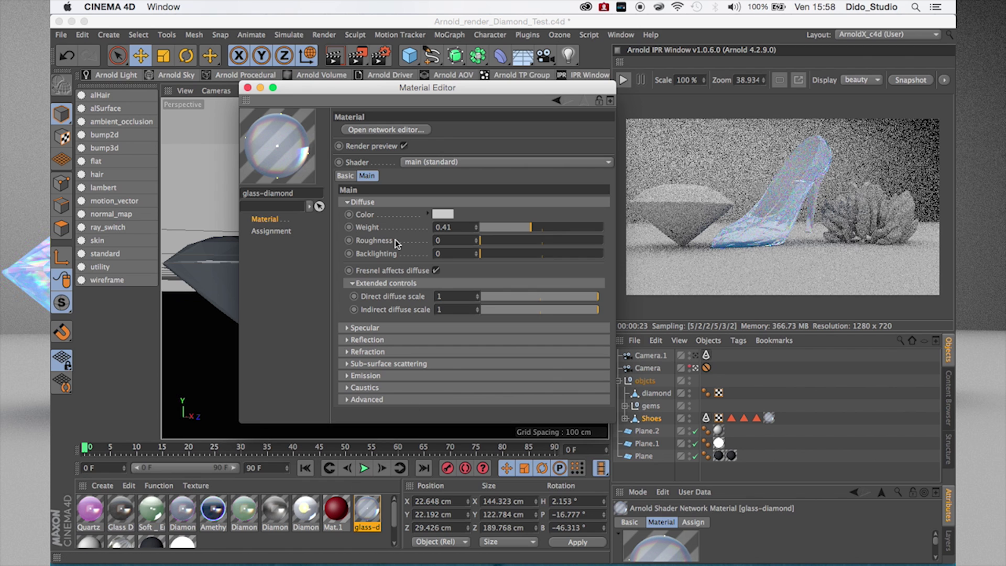
Examine the glass-diamond material's Specular, Reflection and Refraction settings and compare them with the Diamond material.
click(346, 327)
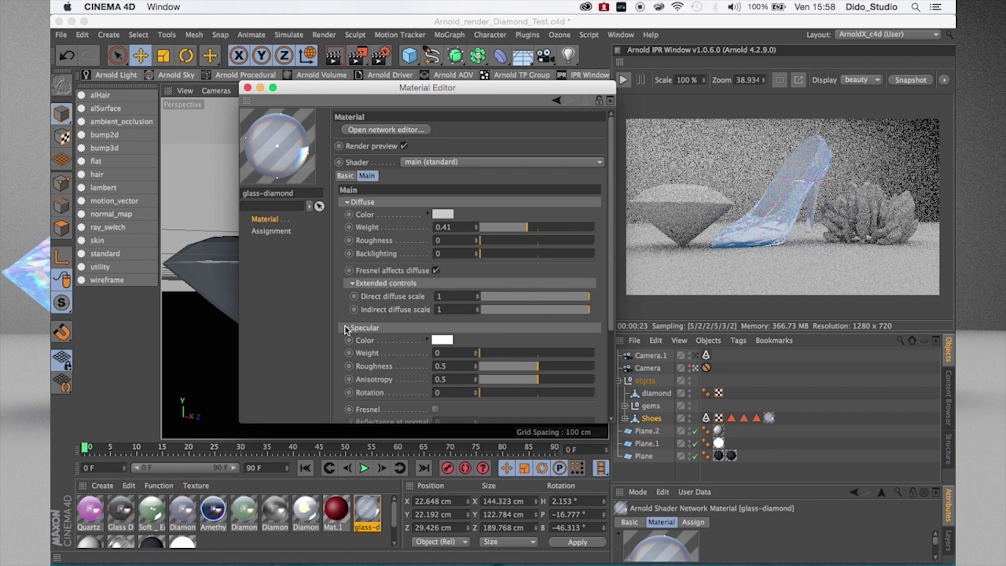
click(346, 327)
click(346, 340)
click(346, 340)
click(348, 354)
click(348, 353)
click(347, 353)
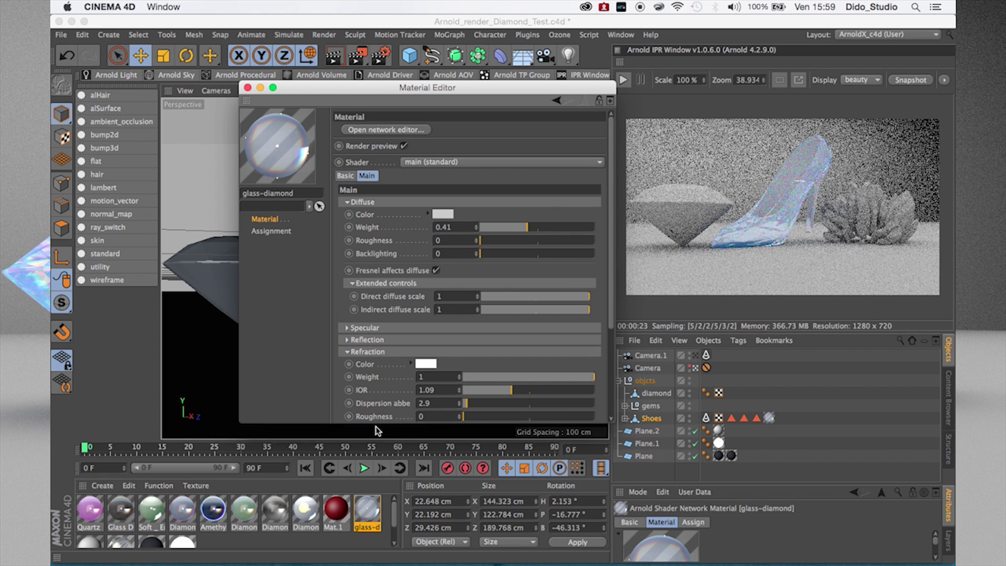
click(303, 516)
click(368, 516)
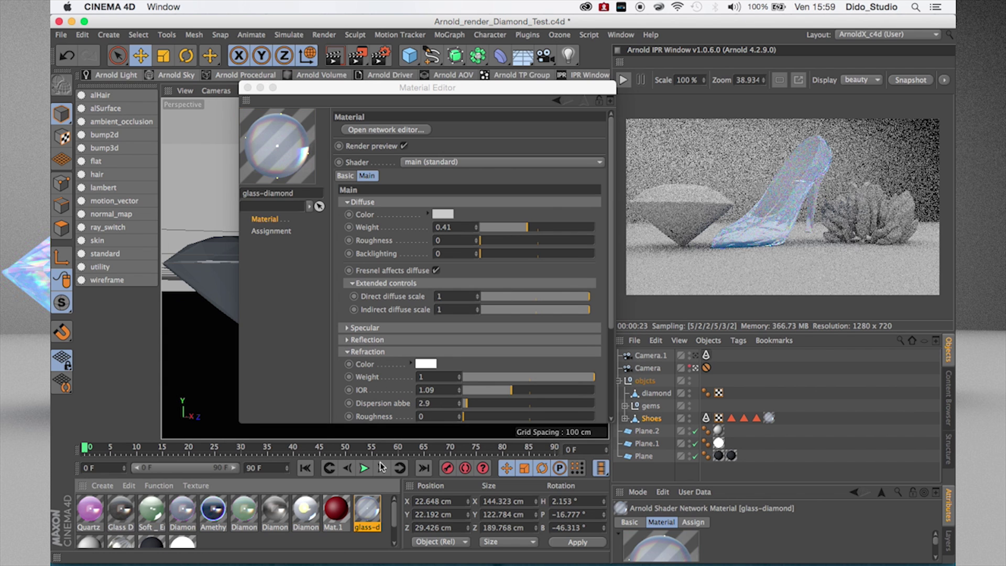
Set the glass-diamond material's refraction IOR to 2.49 and run a brief IPR test render of the shoe.
click(438, 390)
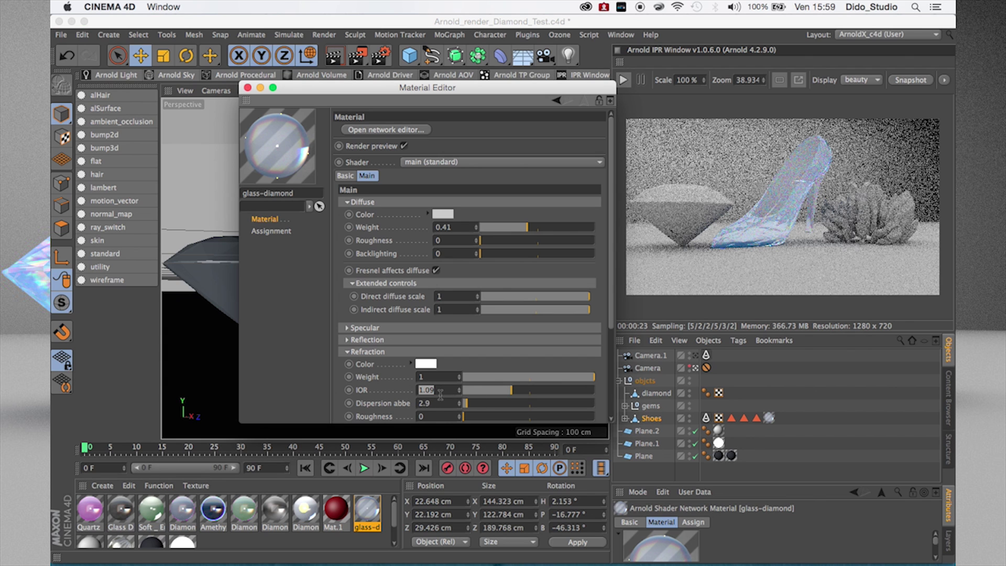
text(2.49)
key(Return)
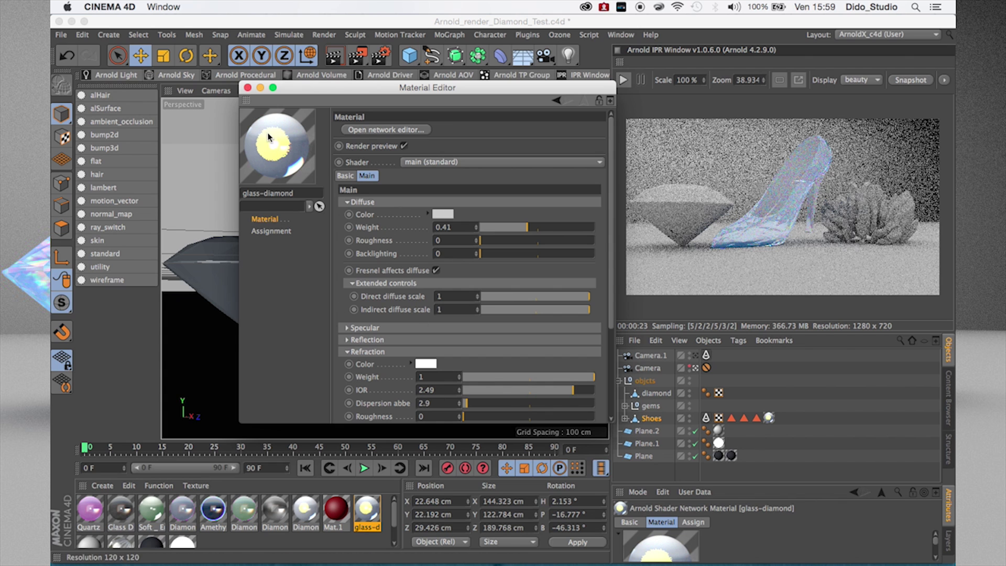
click(247, 88)
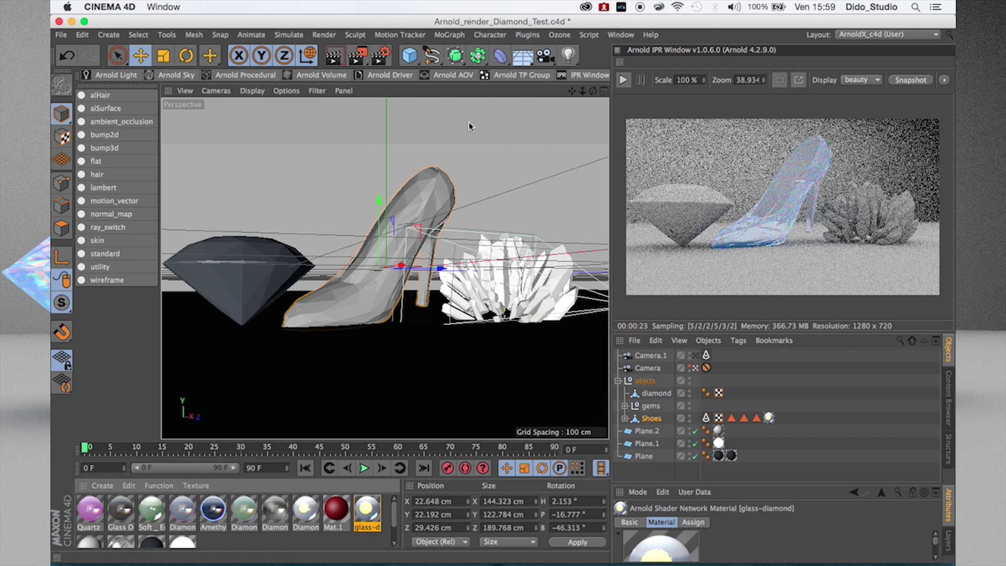
click(624, 79)
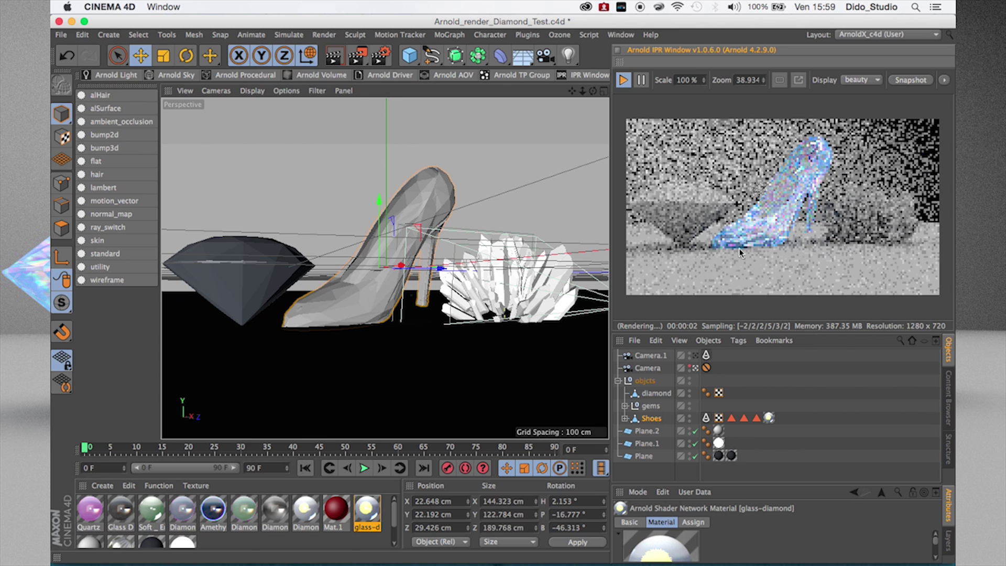
click(623, 81)
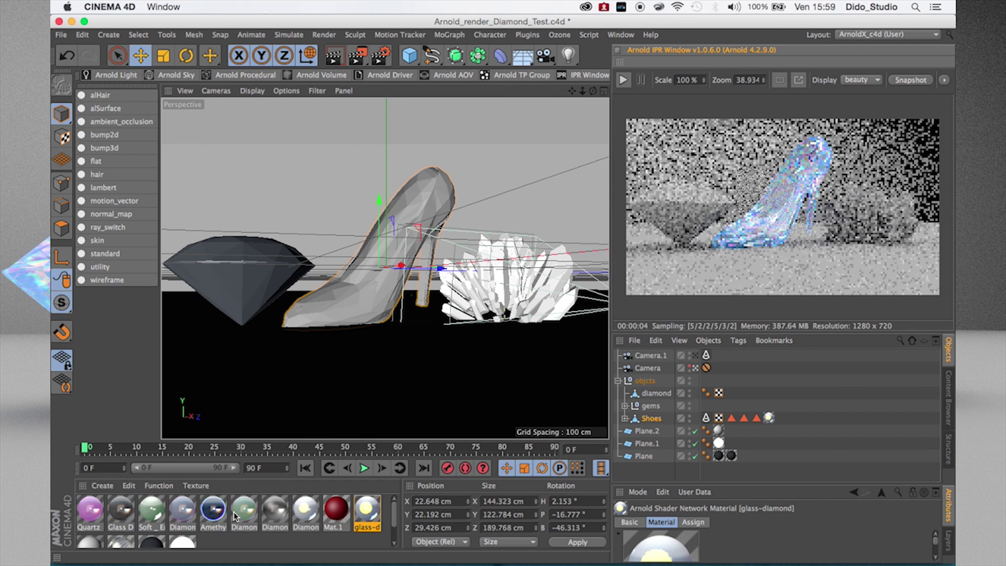
Create a new Arnold shader network material and open its main (standard) shader for editing.
click(103, 486)
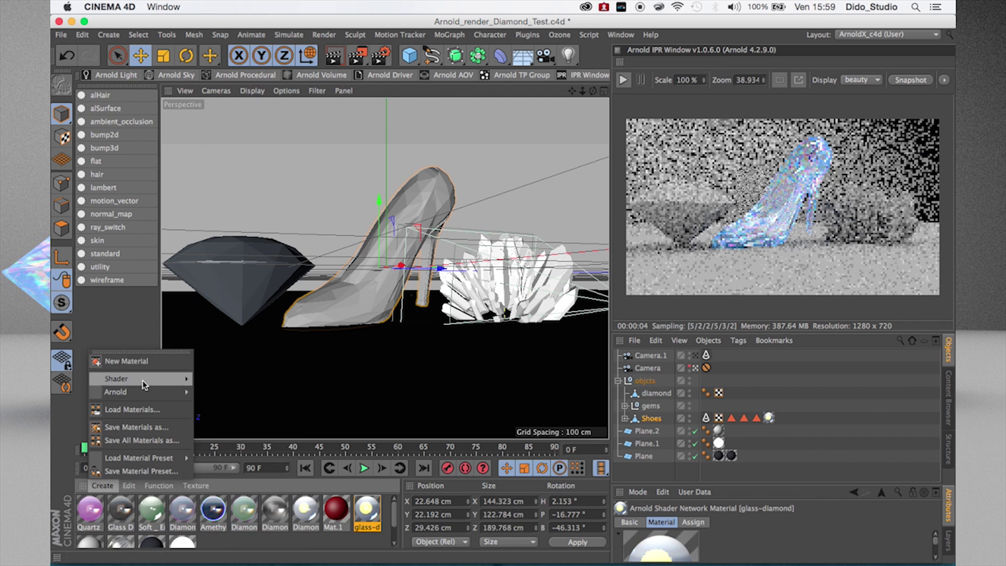
right_click(134, 526)
key(Escape)
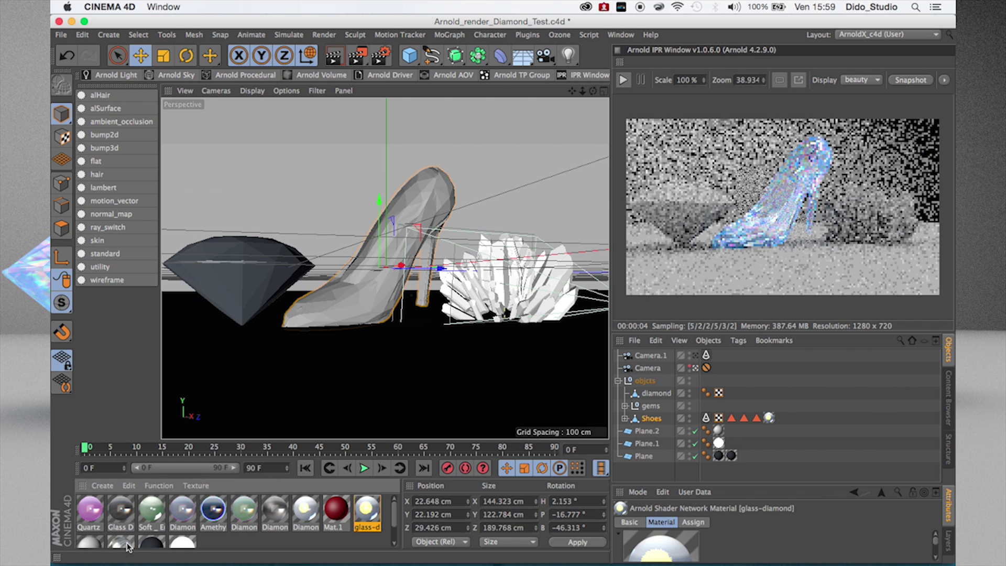
scroll(397, 514, down, 1)
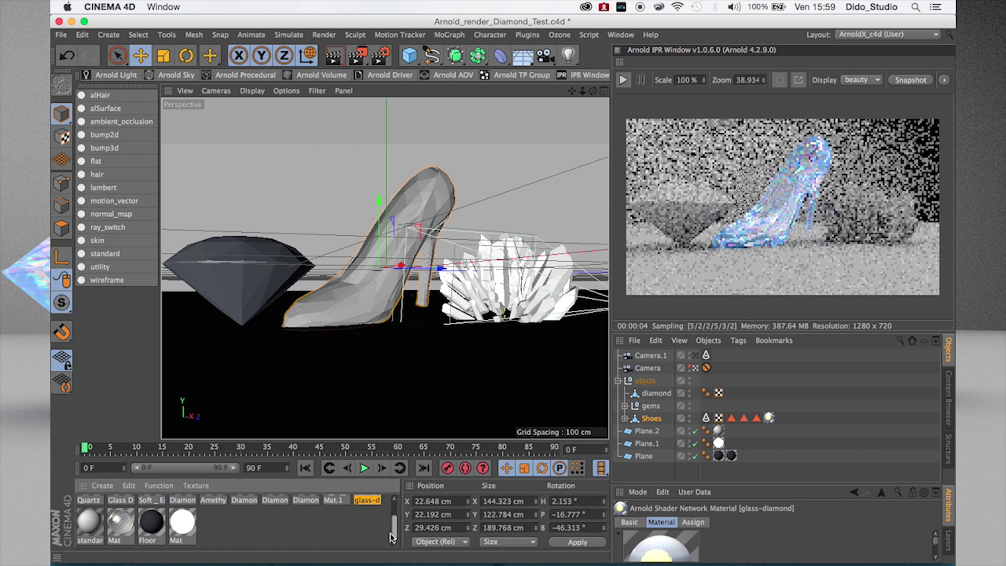
click(121, 521)
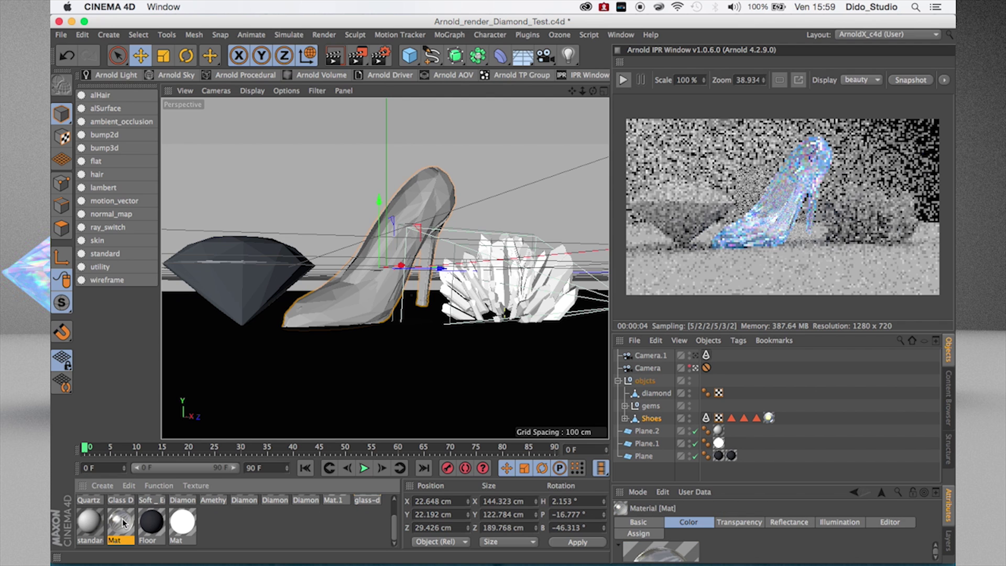
key(super+d)
key(super+n)
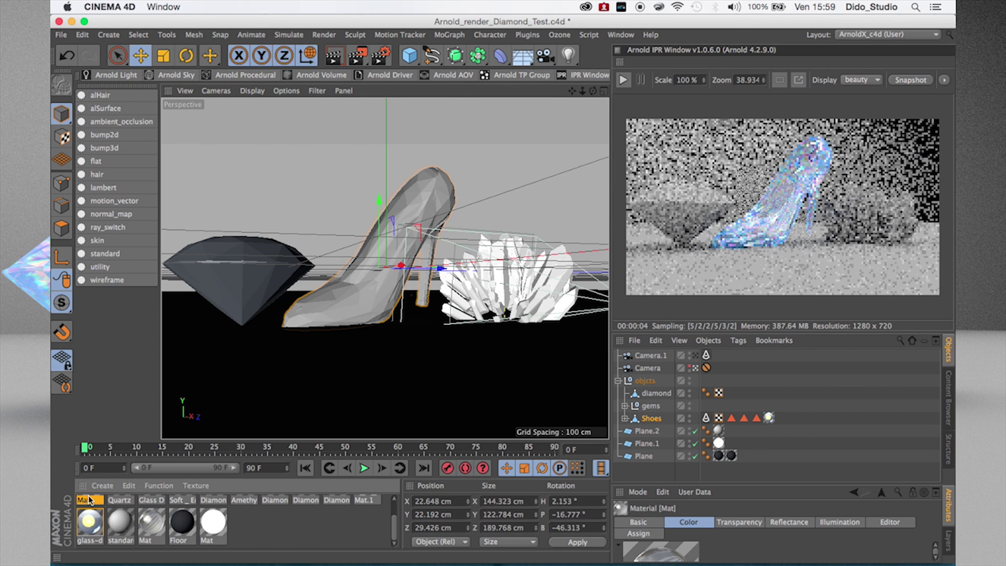
double_click(90, 500)
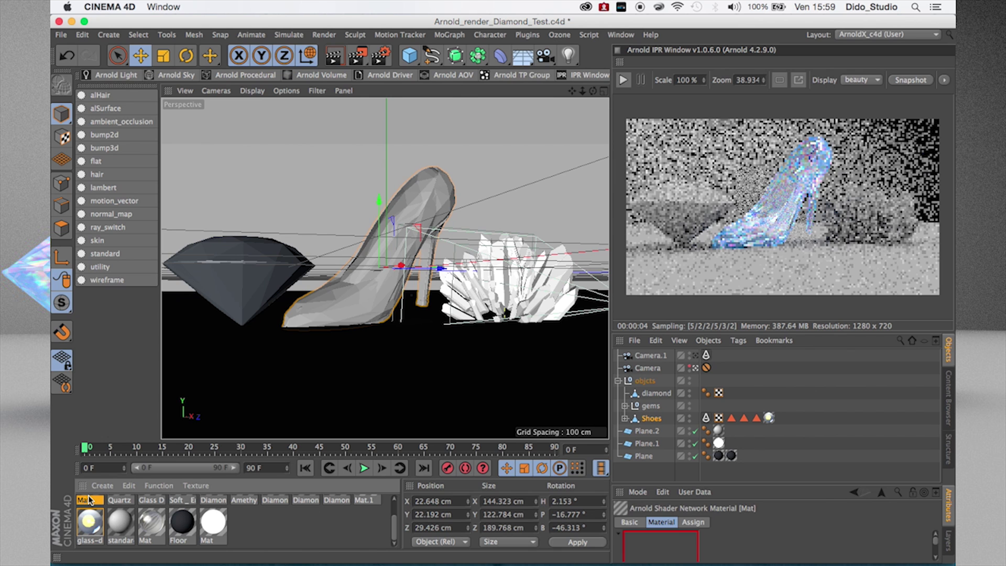
click(443, 162)
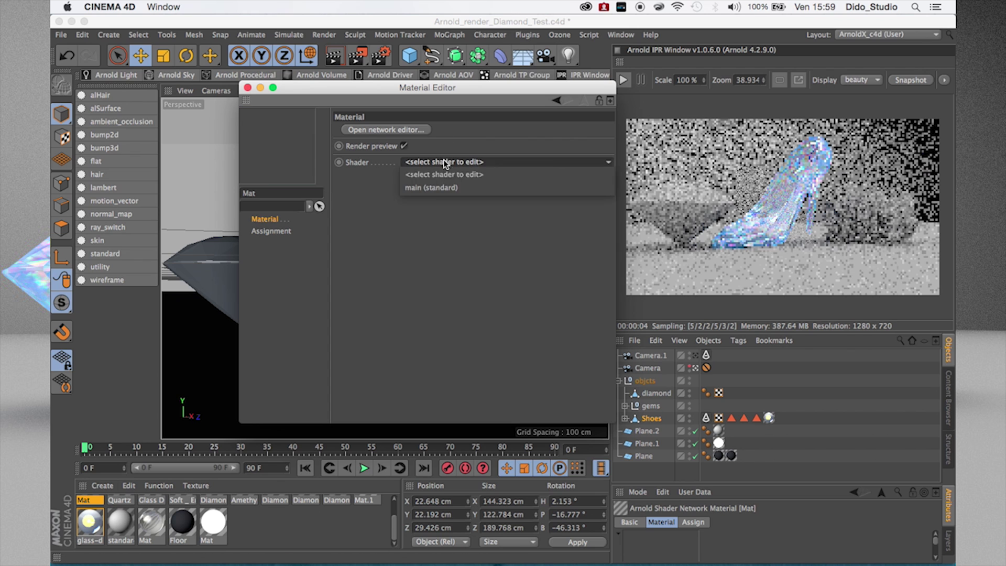
click(444, 188)
Set the new material's diffuse Weight and its specular Weight, Roughness and Anisotropy to 0.
drag(530, 226, 394, 289)
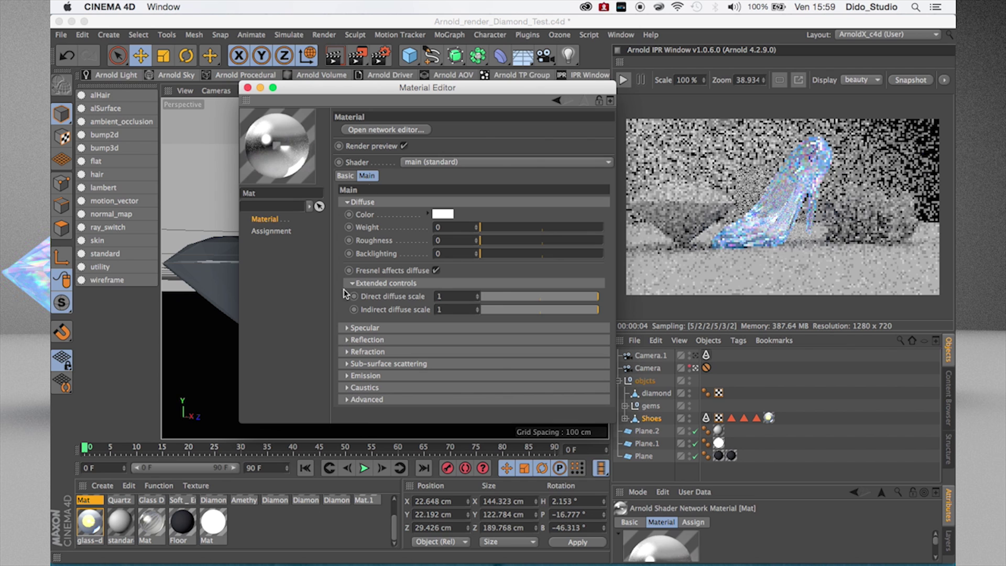
click(346, 328)
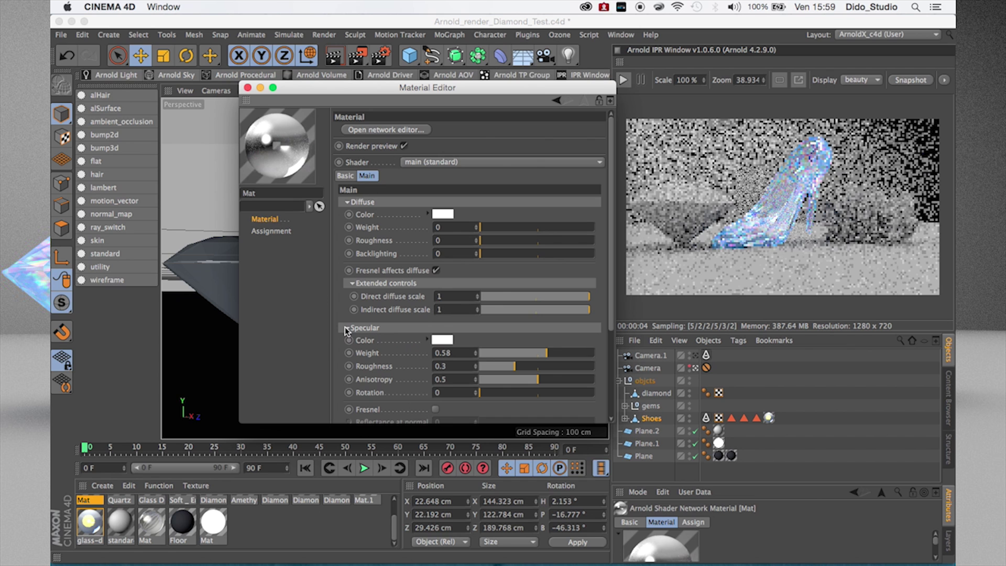
drag(488, 353, 478, 352)
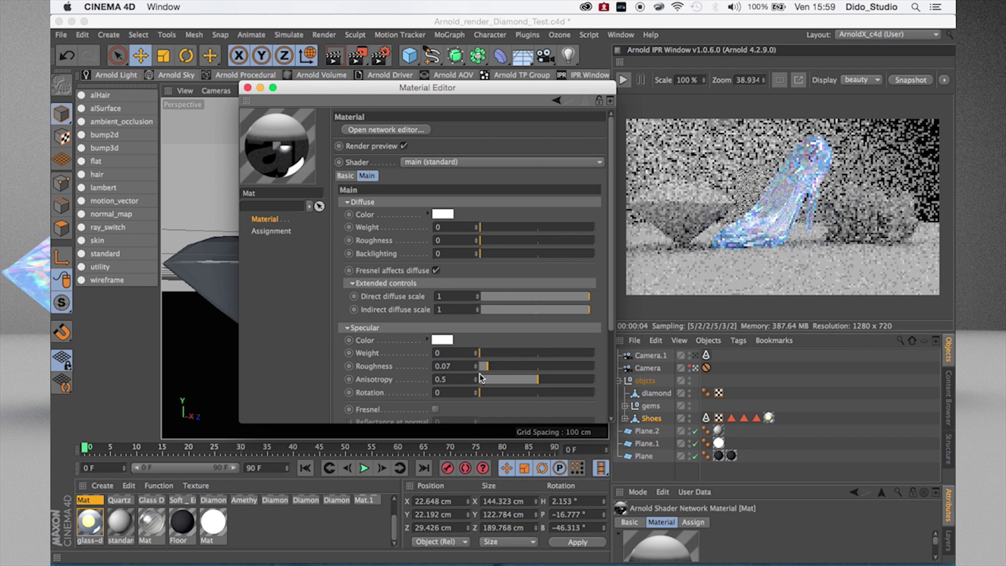
drag(518, 386, 401, 380)
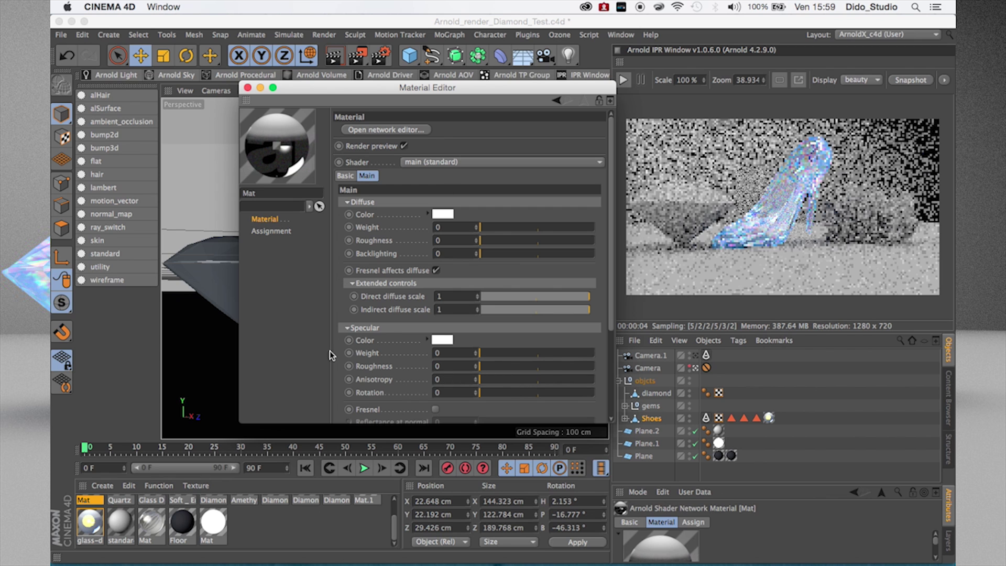
click(346, 328)
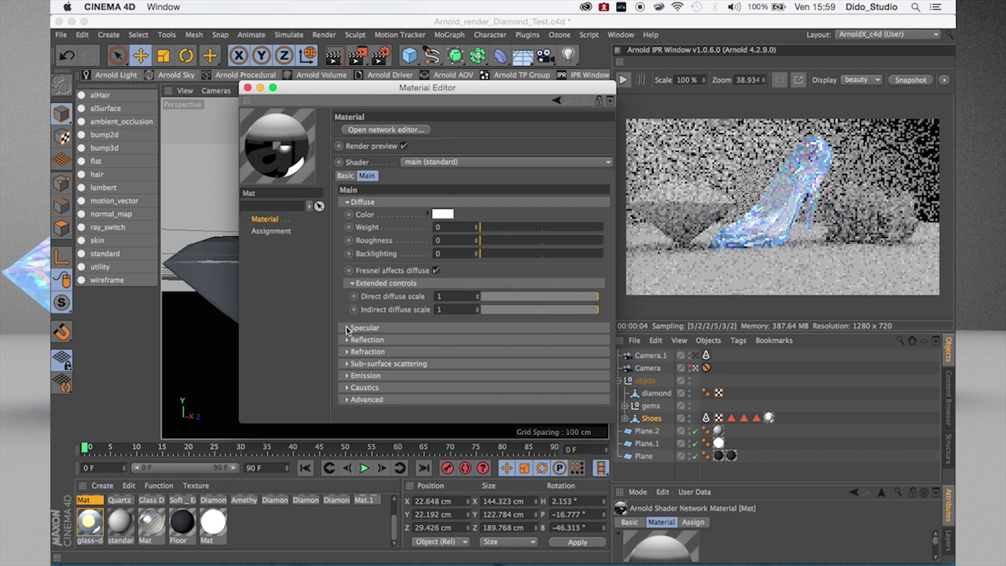
Set the refraction IOR of the new Mat material to 1.09.
click(346, 354)
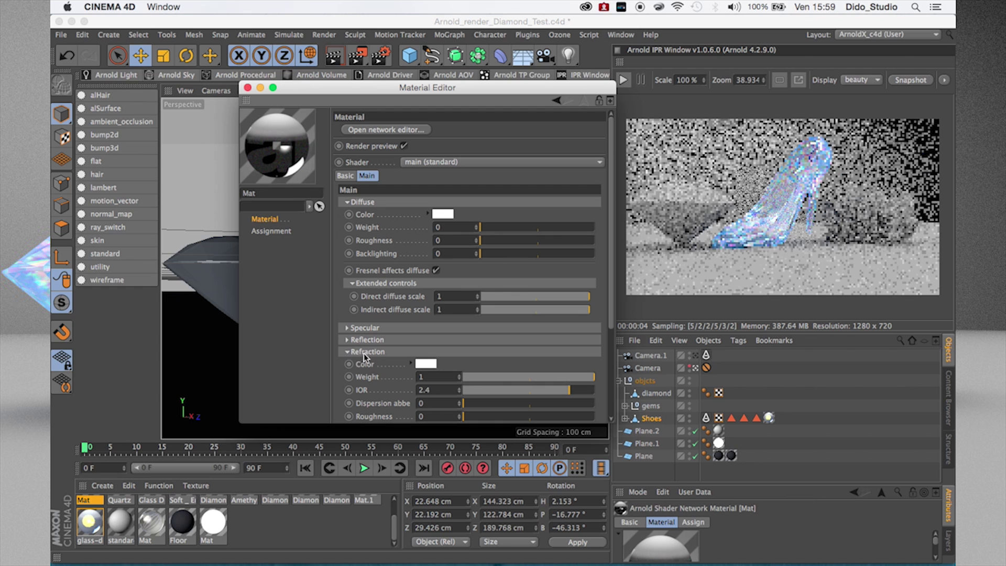
double_click(437, 390)
text(1.09)
key(Return)
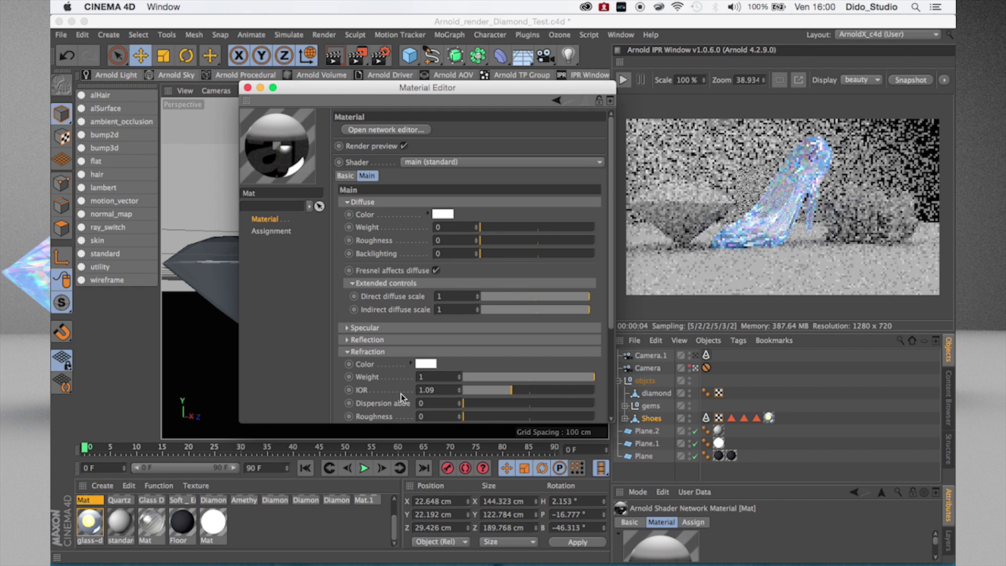
Open the shader network of the new material and move the main (standard) node next to the Arnold Beauty input.
click(403, 131)
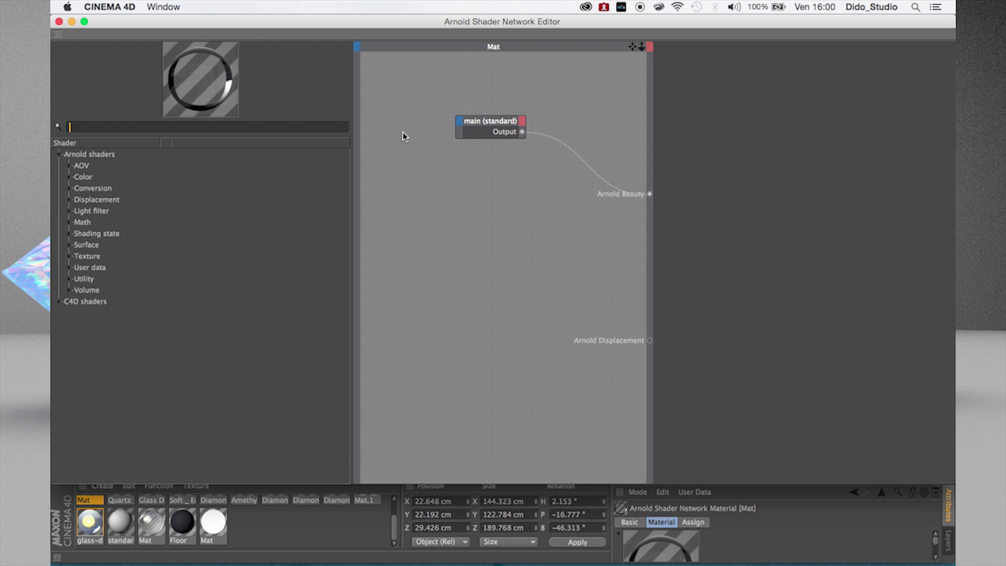
drag(490, 121, 579, 182)
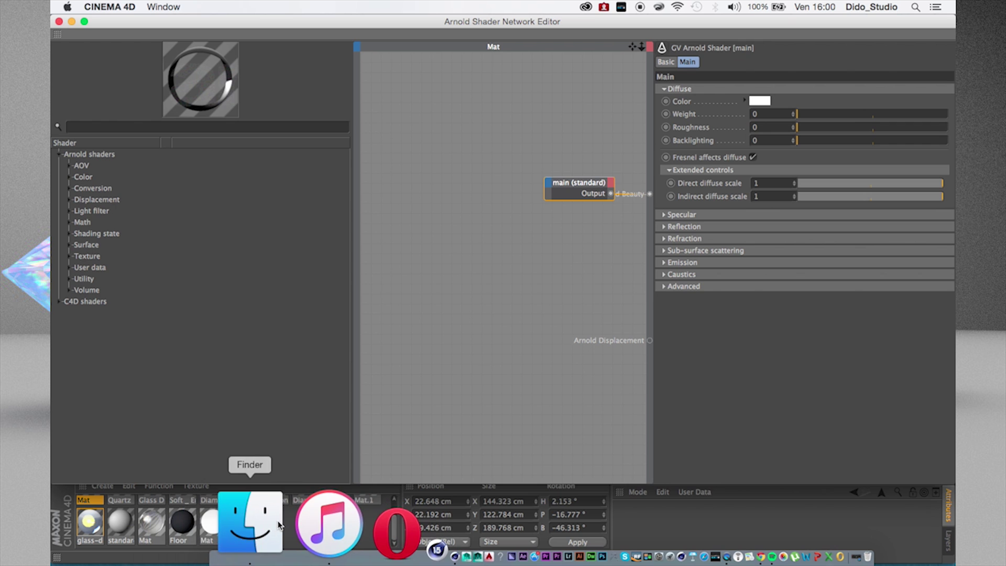
Switch to Finder and preview the seamless noise background JPG in the desktop's Crystal_Tutorial folder.
click(201, 527)
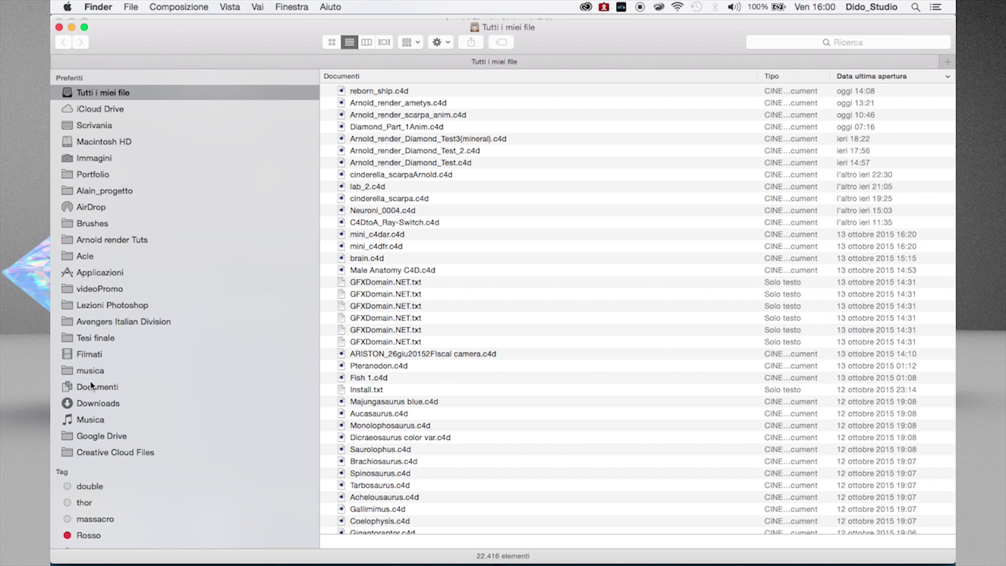
click(84, 125)
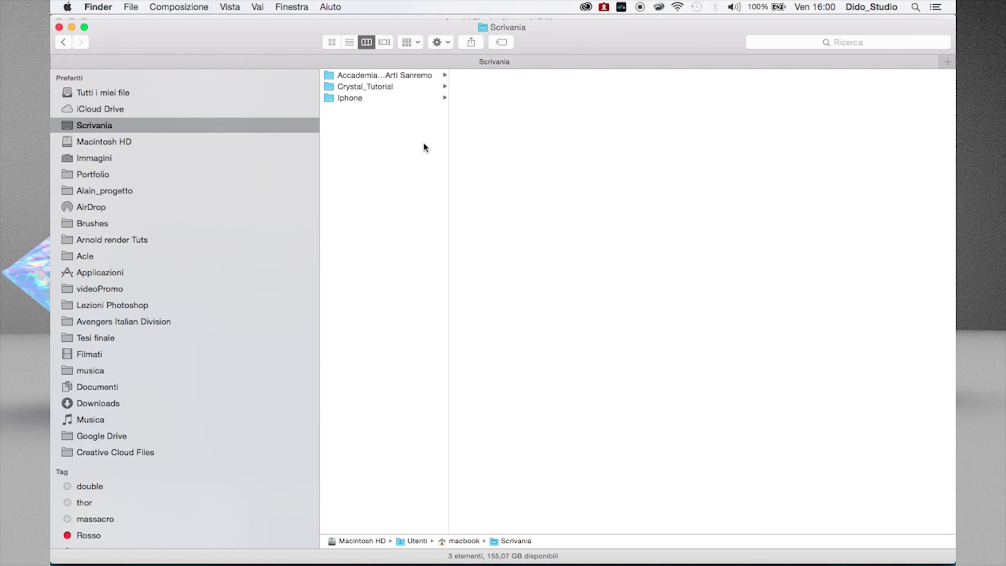
click(363, 79)
click(369, 88)
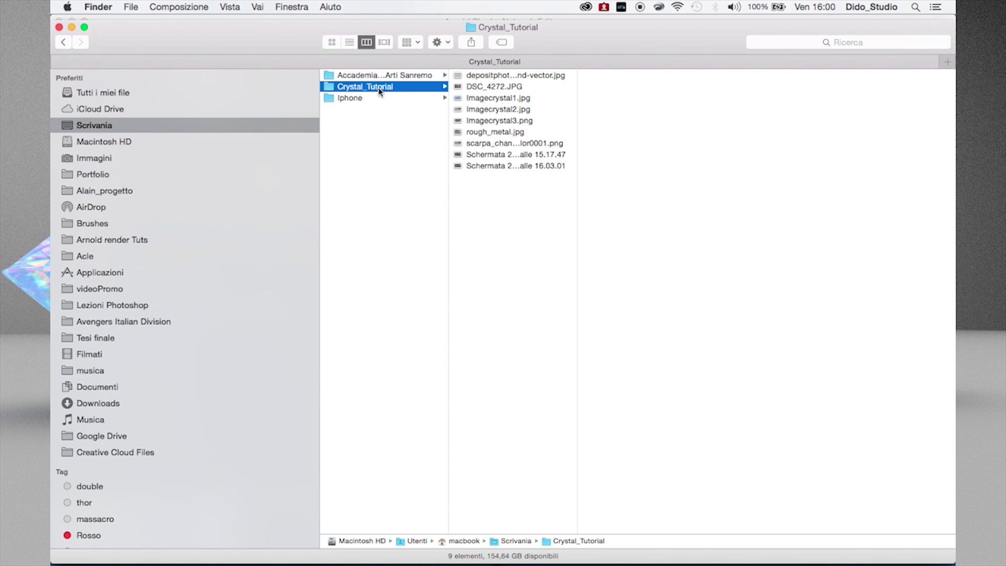
click(481, 77)
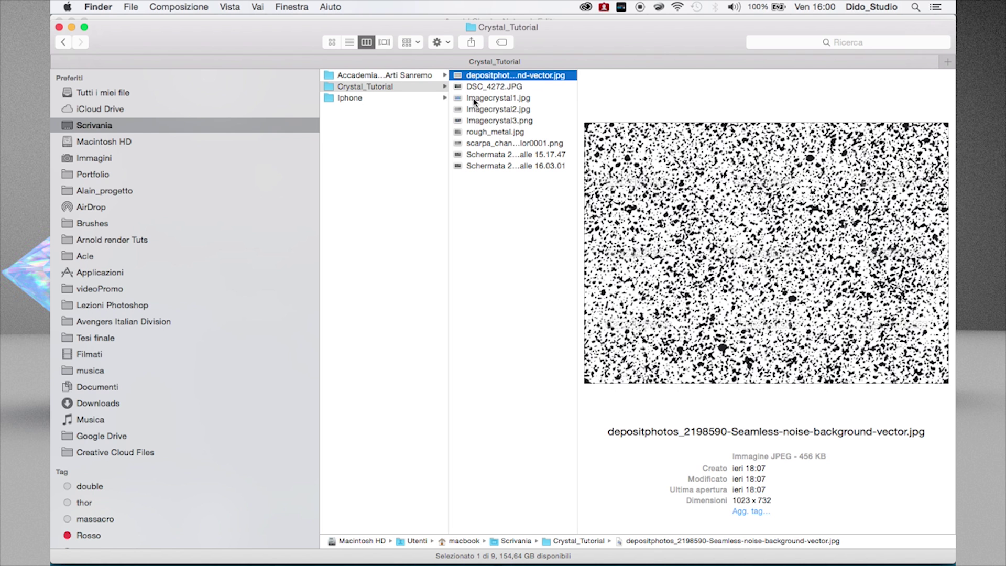
Preview the rough_metal.jpg texture in the Crystal_Tutorial folder.
click(483, 152)
click(491, 134)
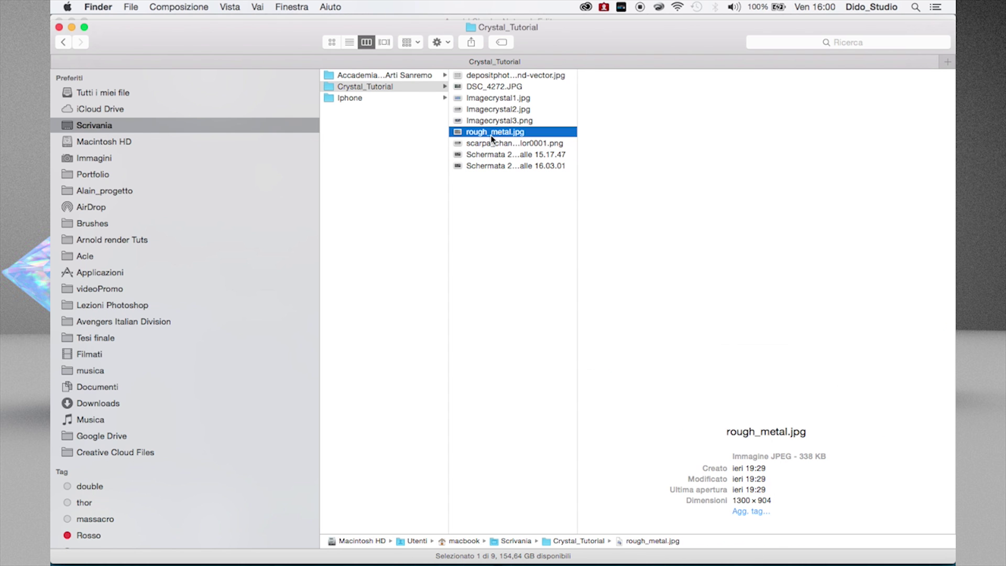
key(shift+Down)
key(shift+Down)
click(487, 136)
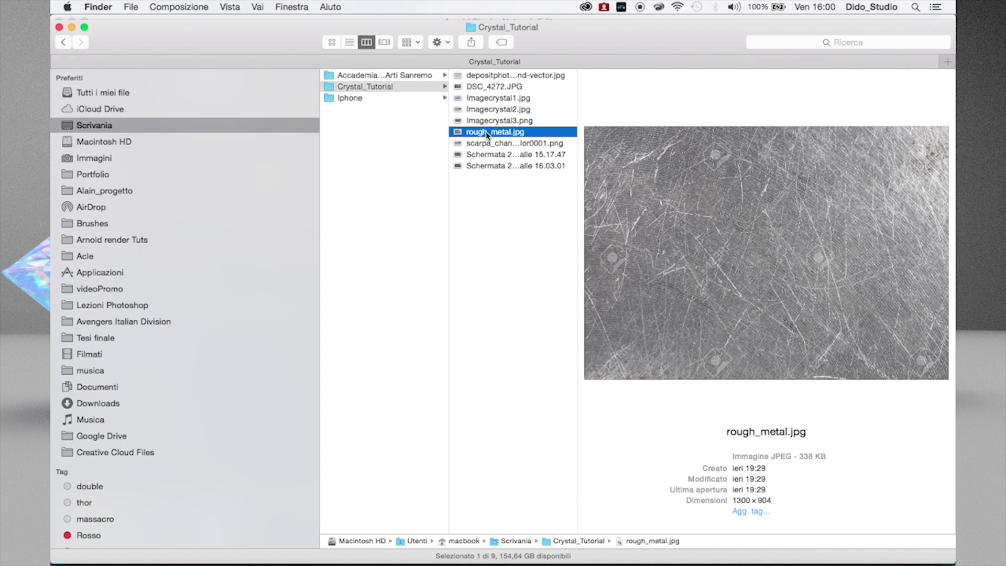
Add rough_metal.jpg and the seamless noise background JPG from Finder as image nodes in the Mat shader network.
drag(310, 33, 614, 302)
drag(785, 395, 451, 152)
click(785, 348)
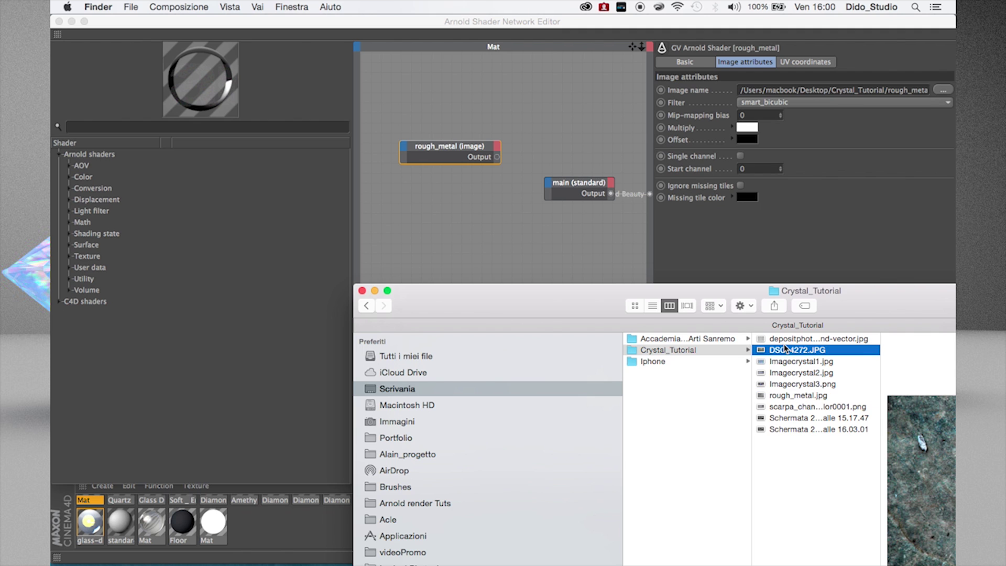
click(787, 396)
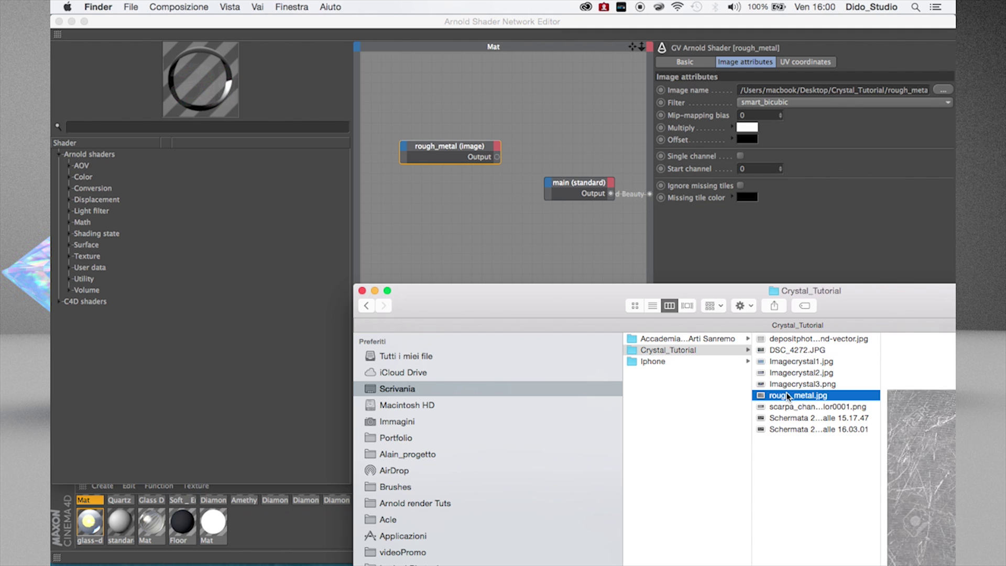
click(788, 350)
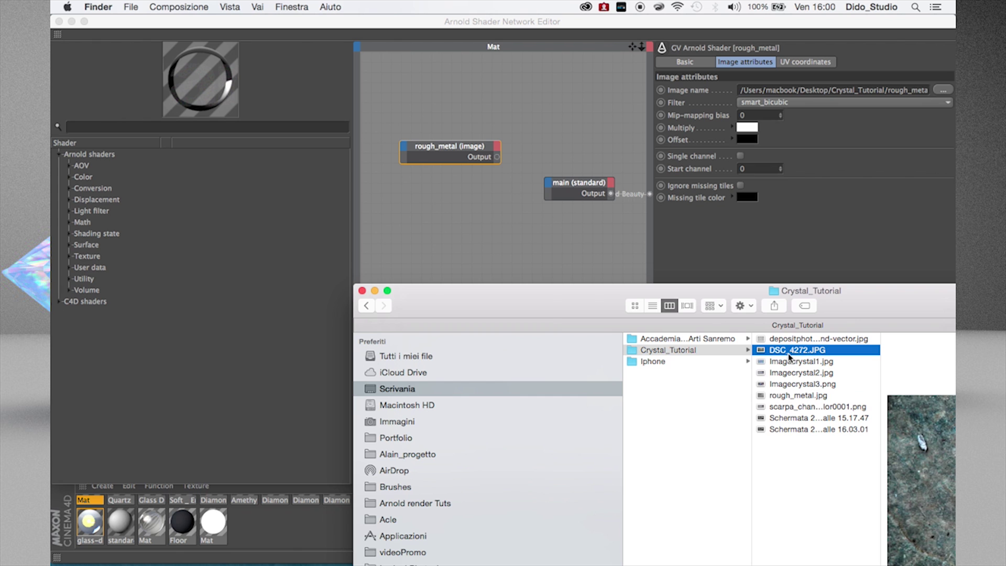
click(785, 338)
drag(786, 339, 428, 220)
Connect the rough_metal image output to the diffuse Color of the main (standard) node.
click(515, 142)
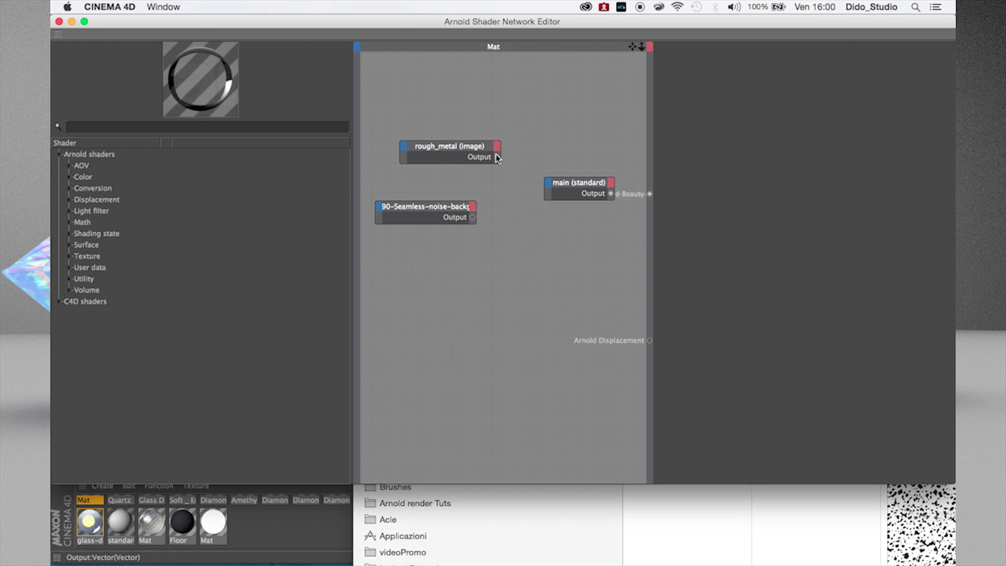
drag(497, 156, 548, 191)
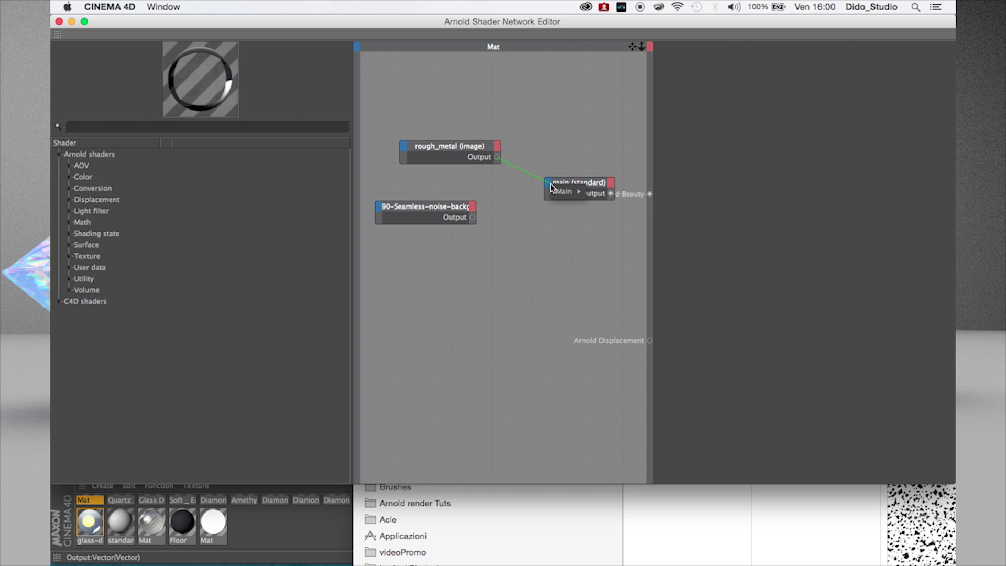
mouse_move(608, 191)
click(688, 192)
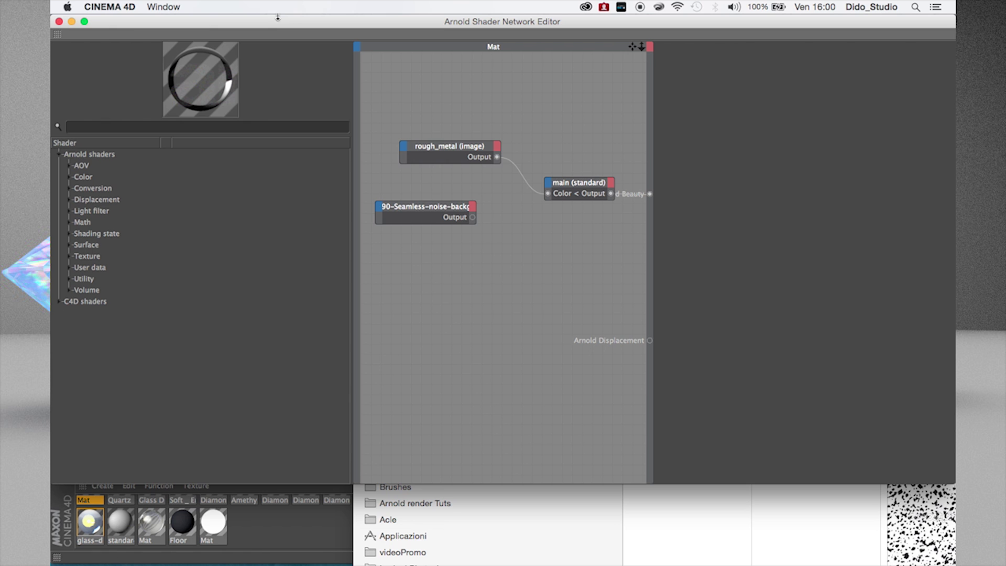
Set the Mat material's diffuse Weight to 0.37 and close the material and shader network editors.
drag(266, 17, 408, 230)
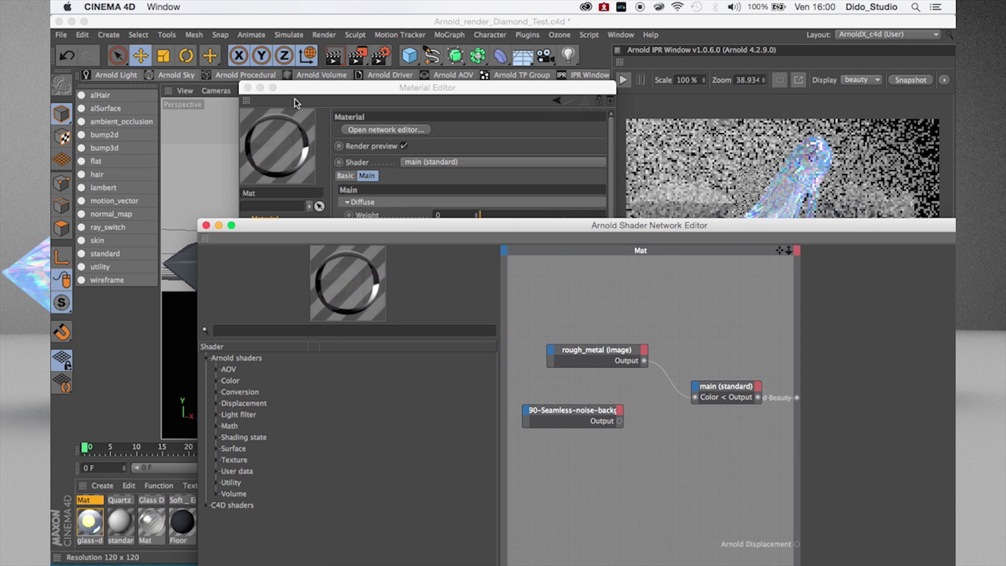
click(446, 175)
drag(502, 218, 522, 210)
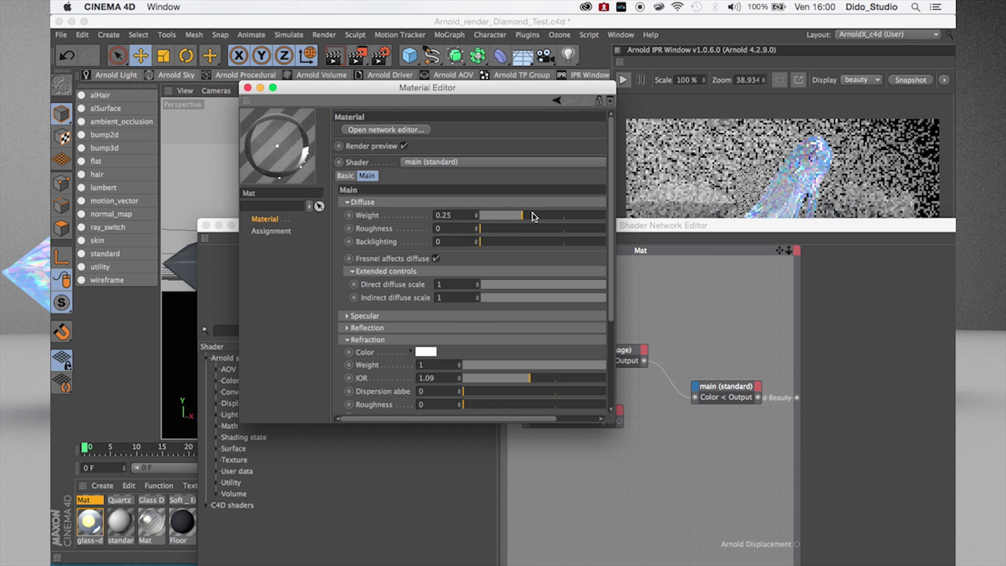
click(533, 215)
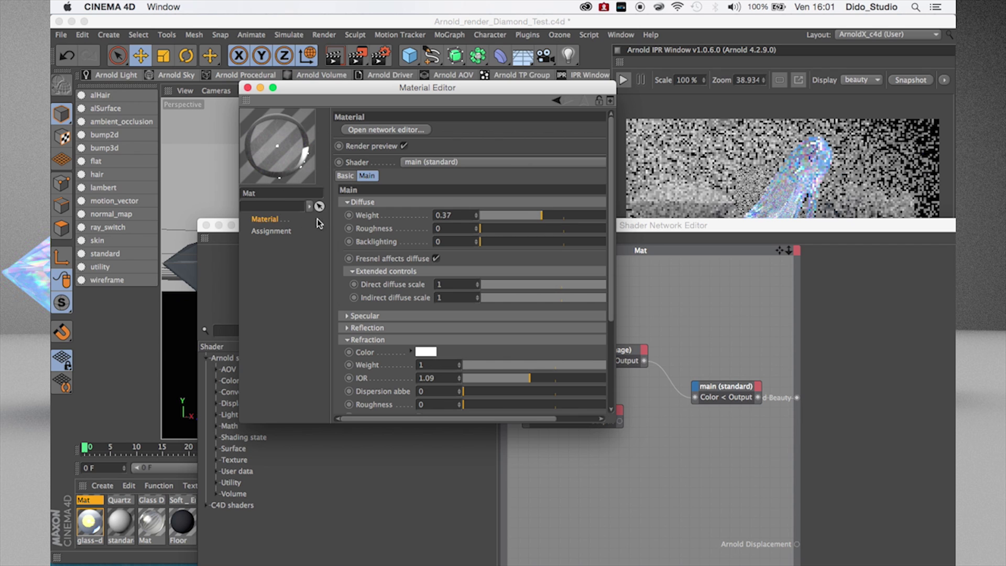
click(247, 87)
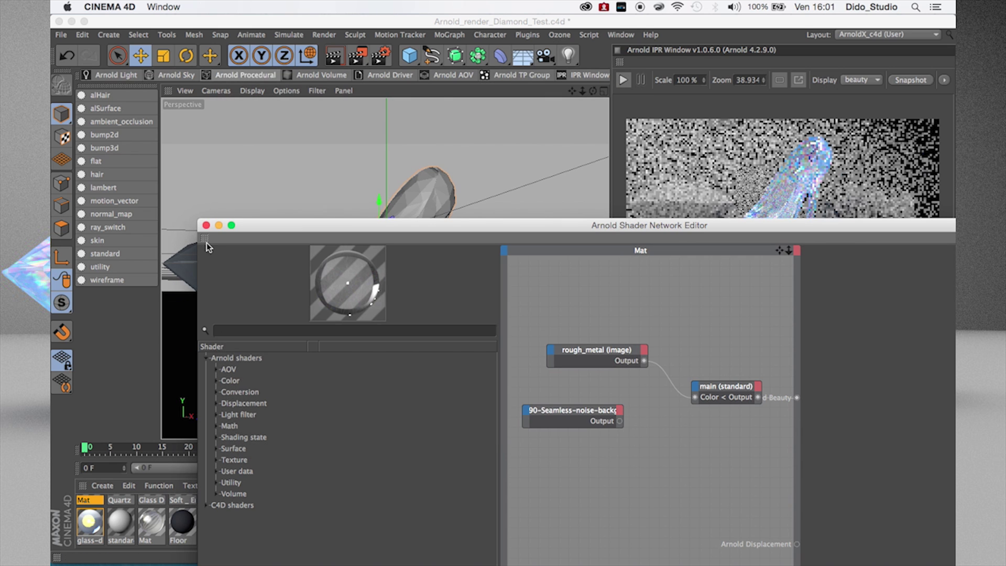
click(206, 225)
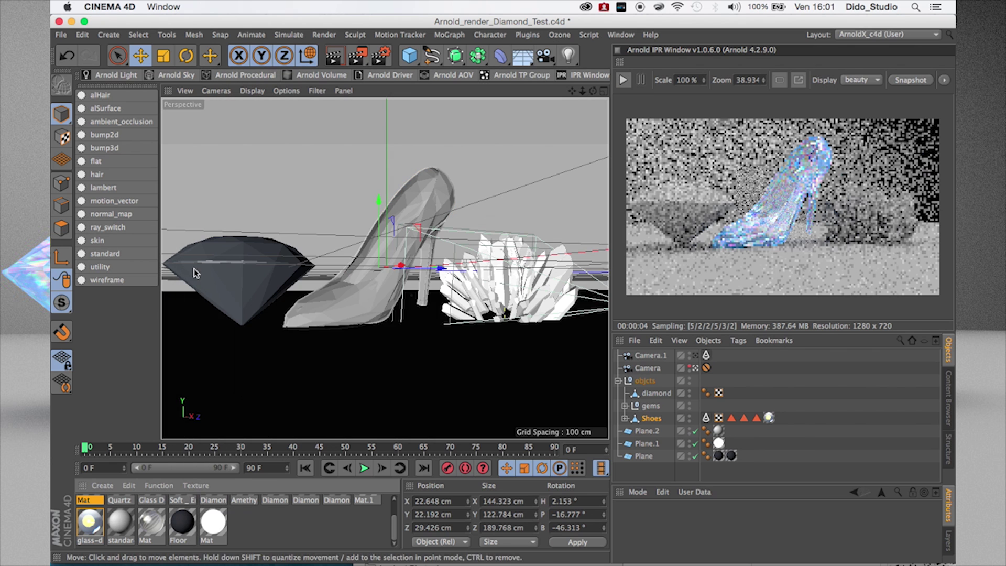
Set the Mat material's Emission Scale to 0.09 and its emission Color to dark red.
double_click(90, 520)
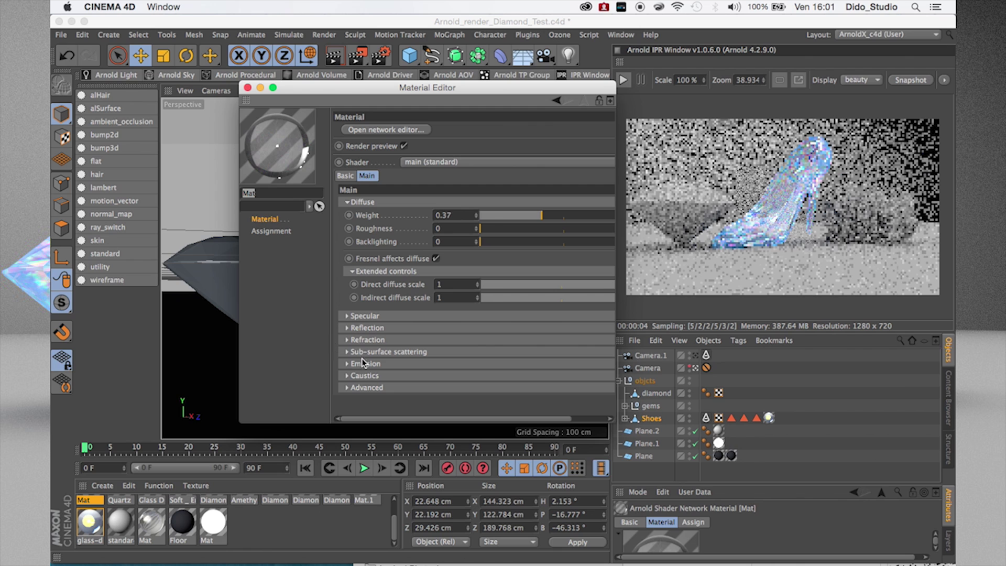
click(345, 363)
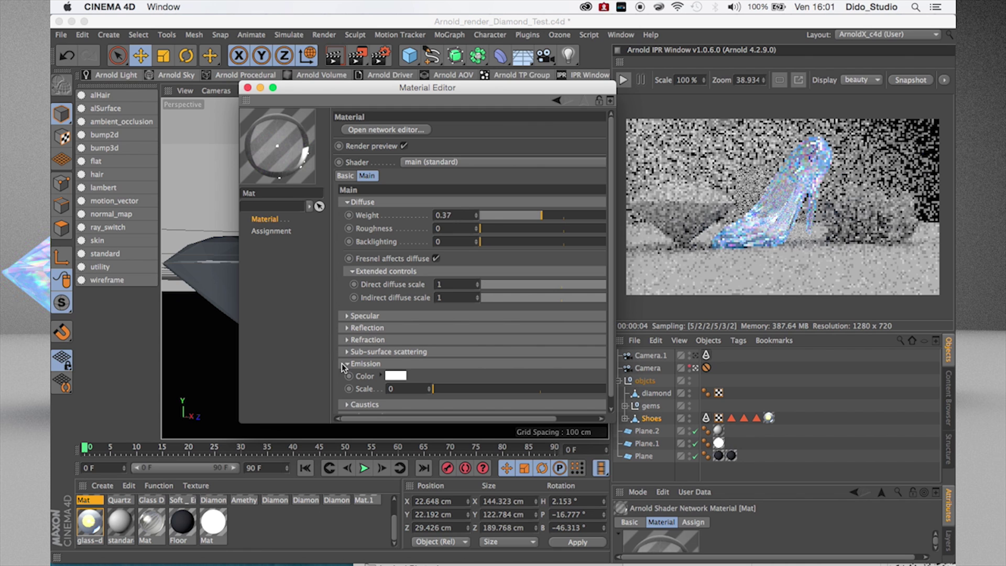
click(401, 388)
text(0.09)
key(Return)
click(396, 376)
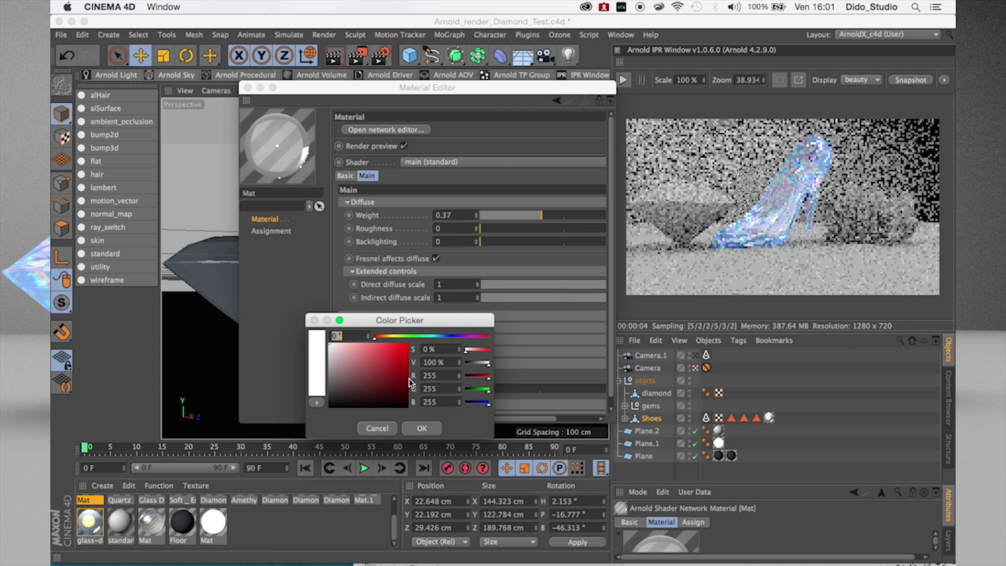
click(405, 375)
drag(404, 377, 406, 381)
click(422, 428)
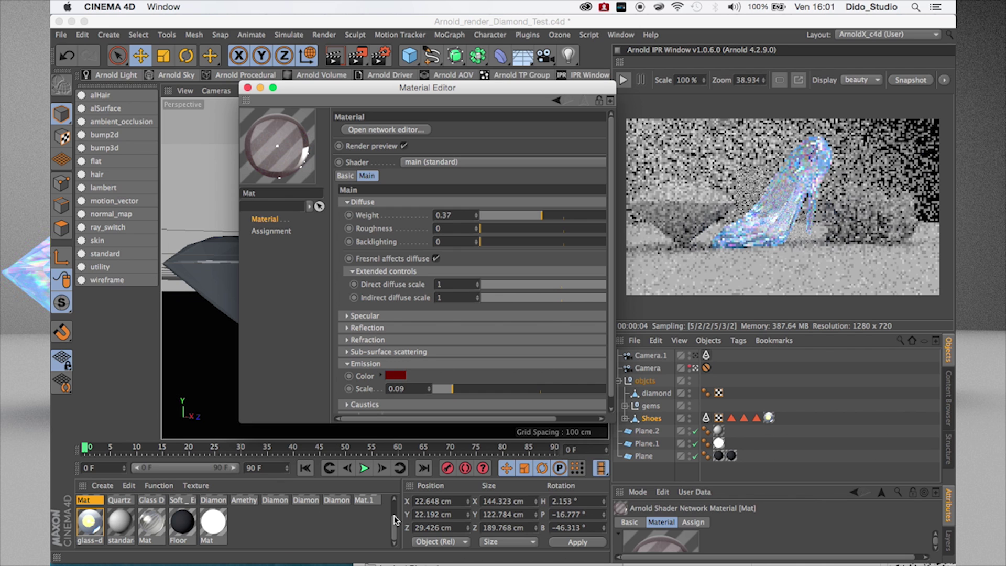
Set the Mat material's refraction Dispersion abbe to 3.7 and close the material editor.
drag(397, 522, 395, 477)
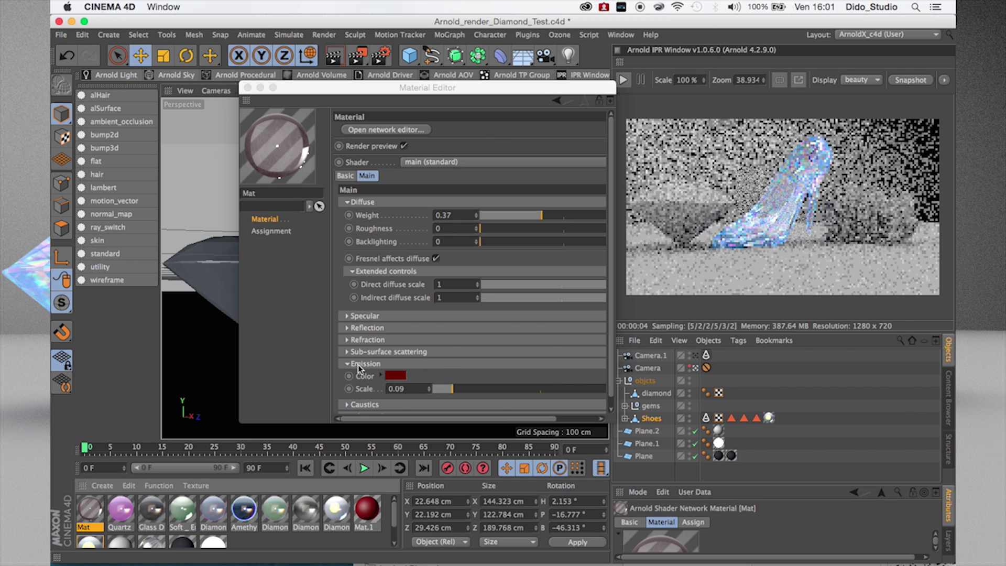
click(347, 338)
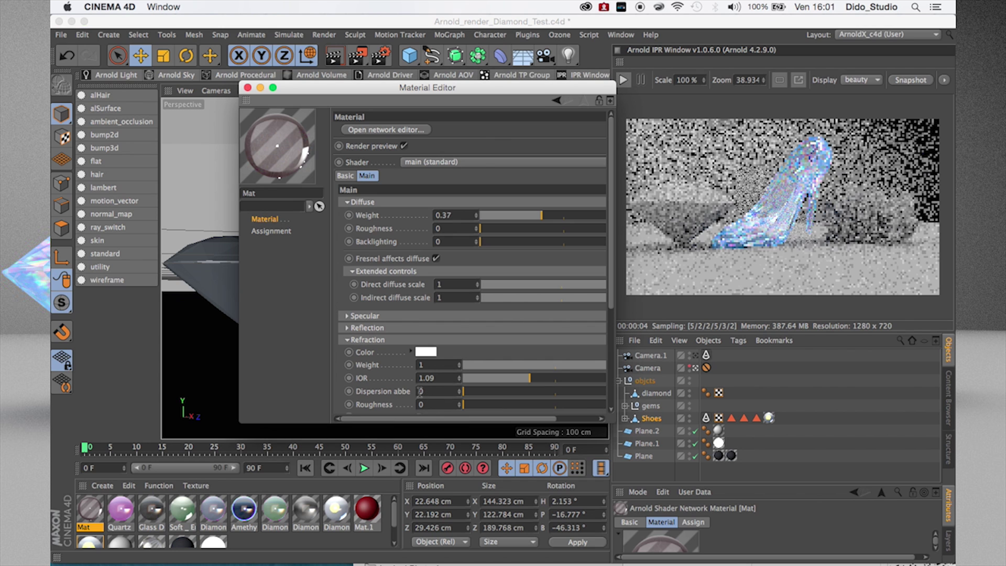
click(422, 391)
text(3.70)
key(Return)
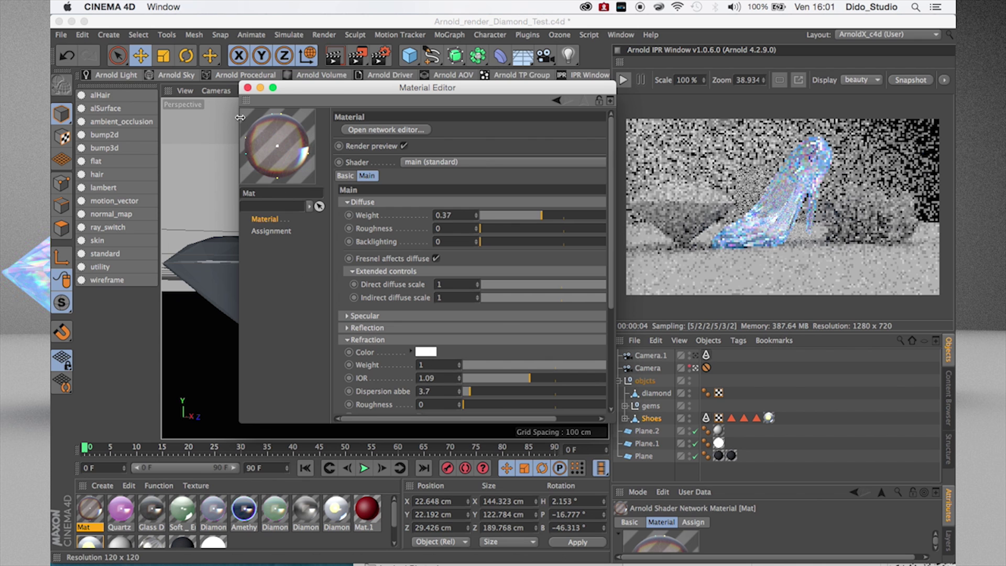
click(248, 88)
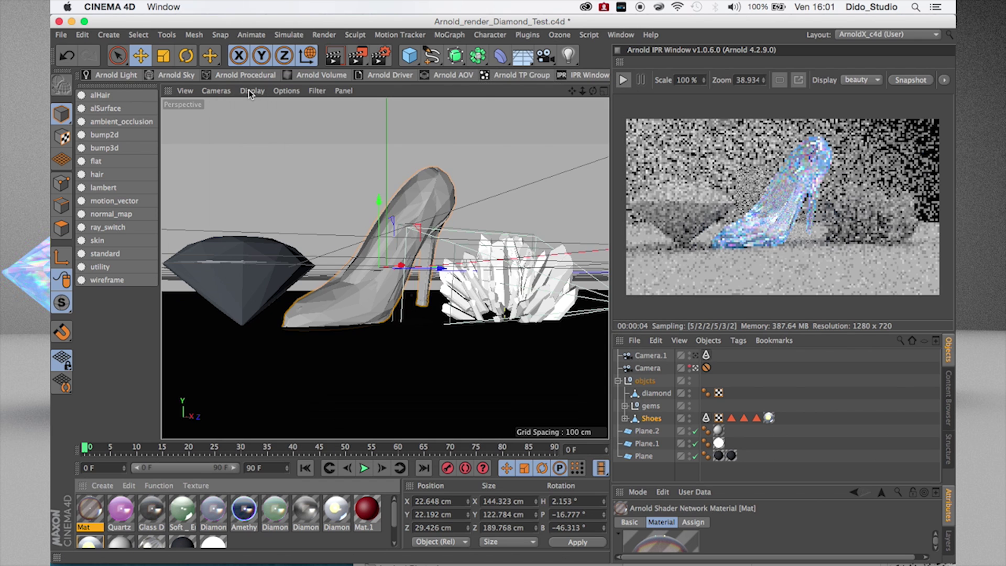
Reopen the Mat material and set its diffuse Roughness to 0.16.
double_click(89, 510)
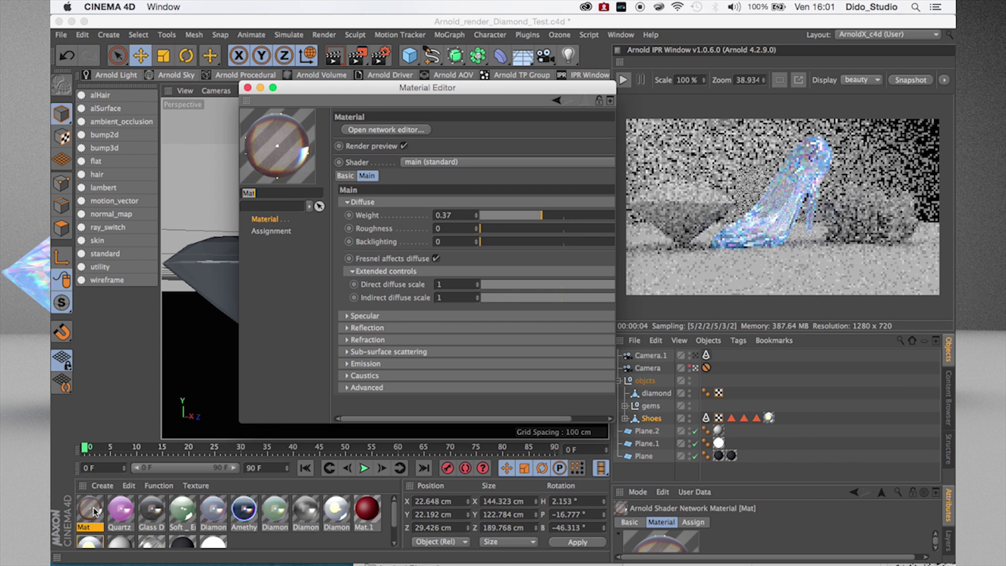
click(346, 339)
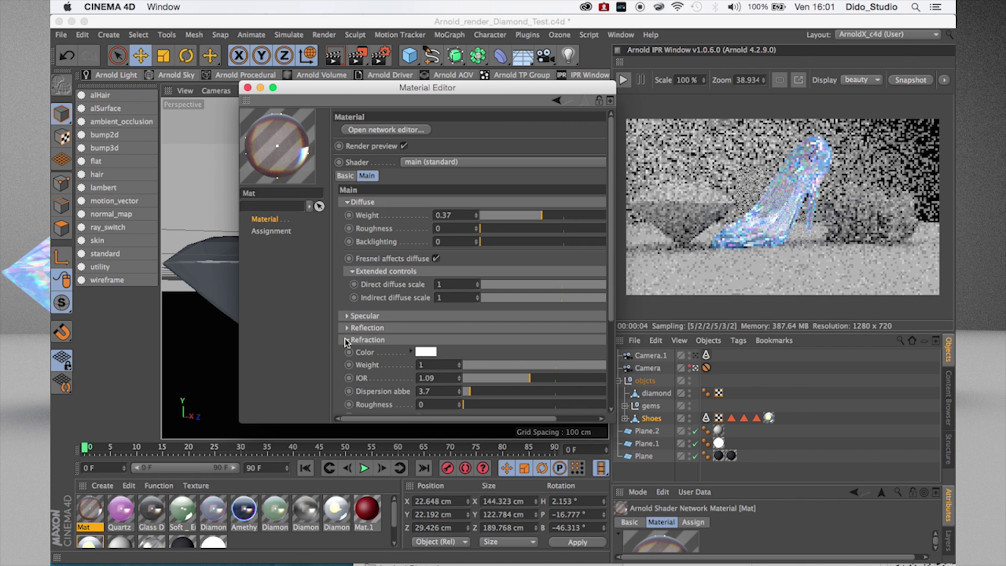
click(346, 339)
drag(492, 227, 507, 228)
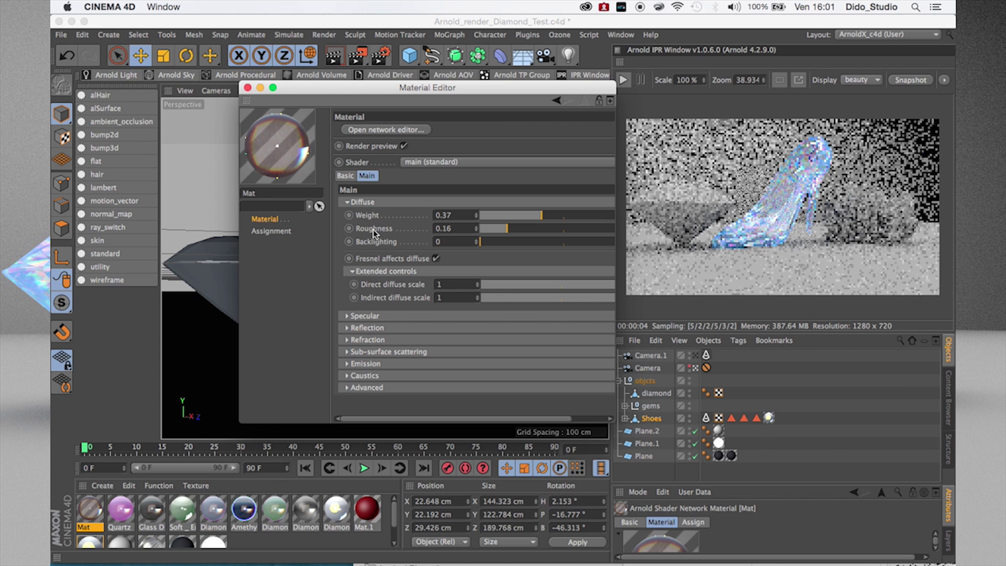
Connect the seamless noise image output to the main node's diffuse Roughness in the Mat shader network.
click(372, 130)
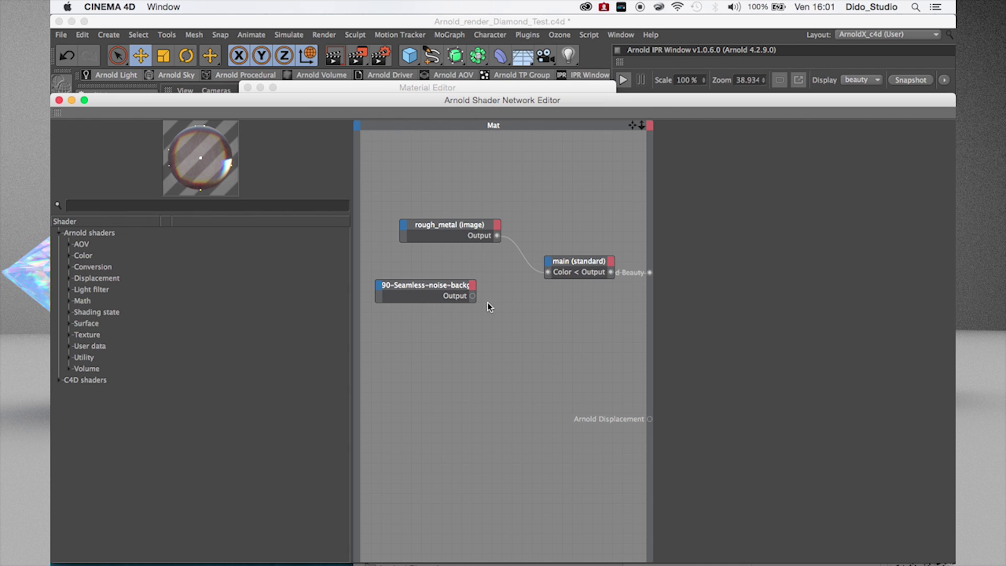
drag(472, 297, 552, 266)
mouse_move(561, 268)
mouse_move(624, 268)
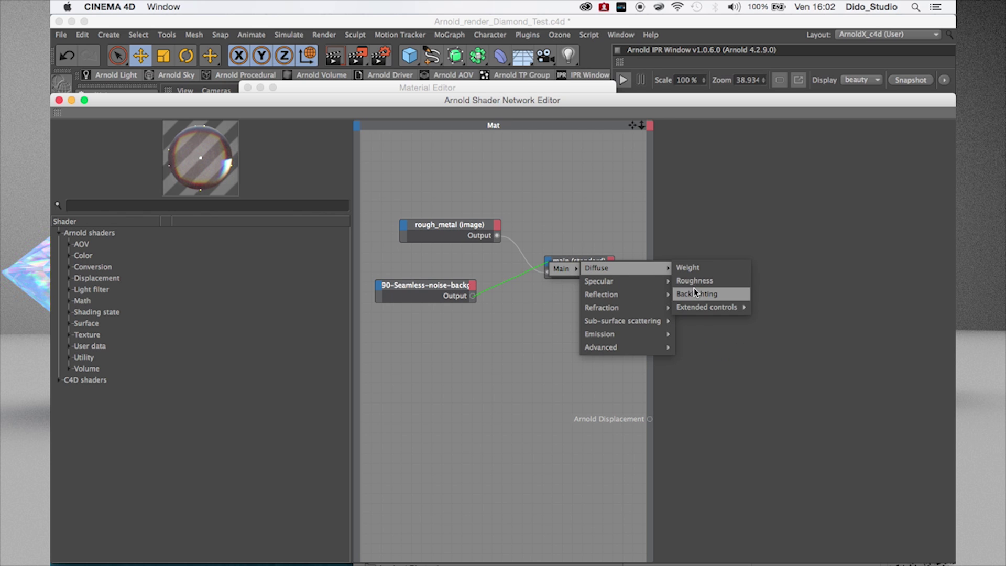
click(695, 281)
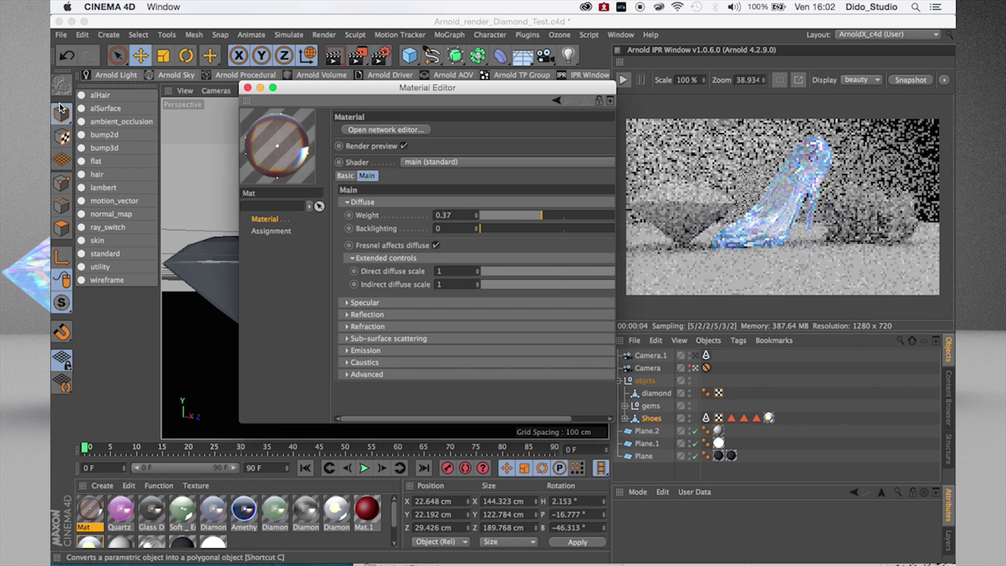
click(59, 100)
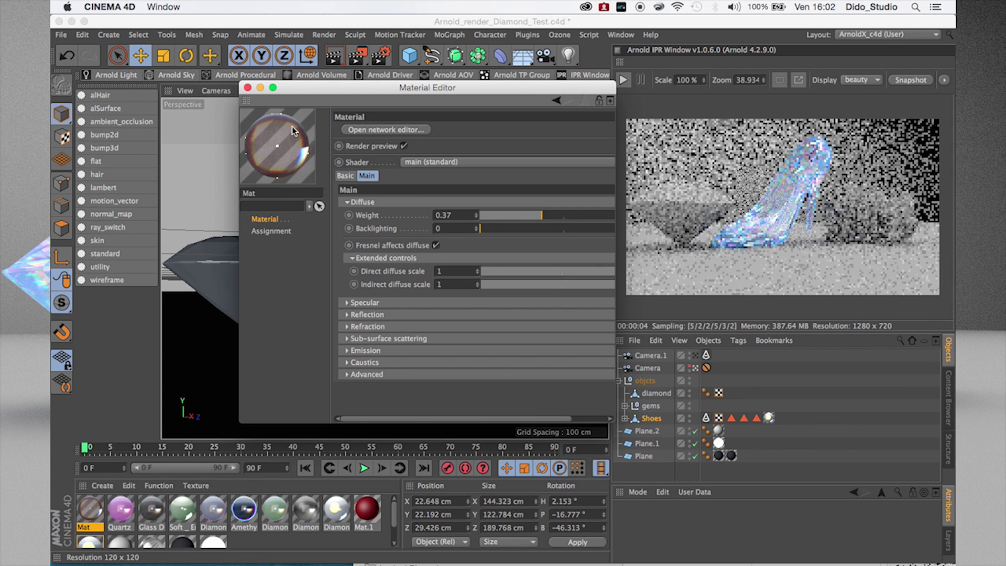
Start the Arnold IPR render and assign the Mat material to the diamond object.
click(247, 88)
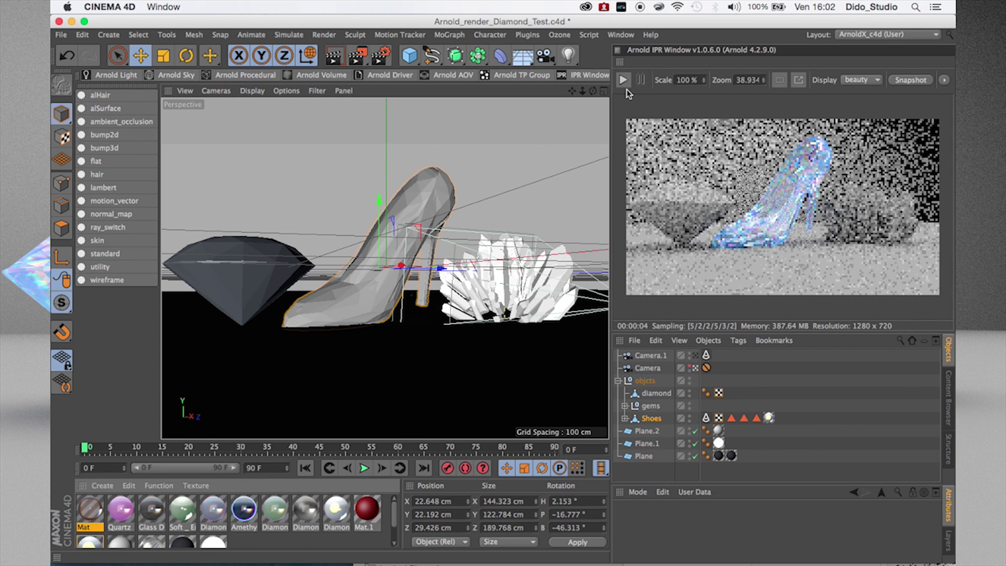
click(624, 81)
drag(88, 504, 212, 255)
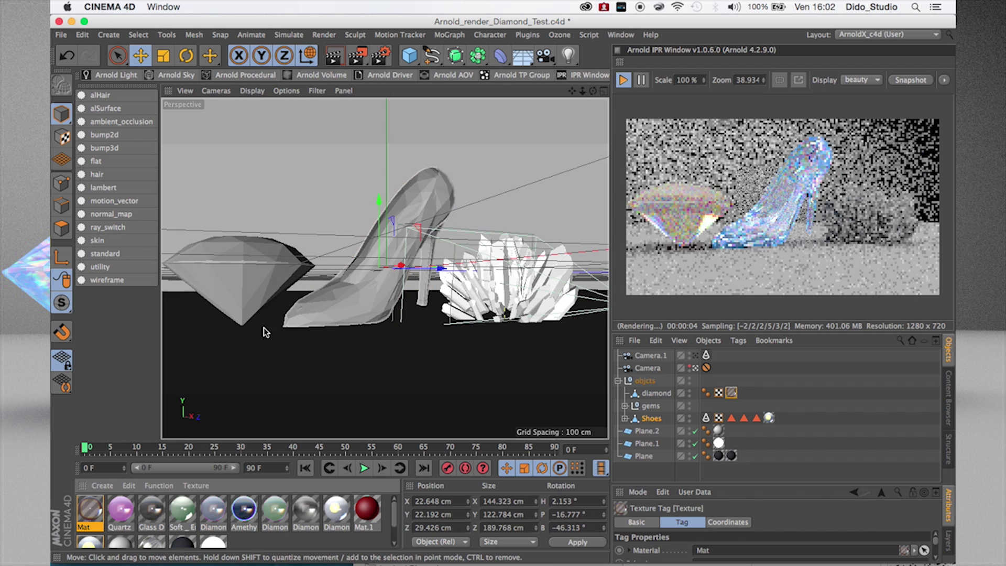
Change the Mat material's emission Color to blue.
double_click(90, 512)
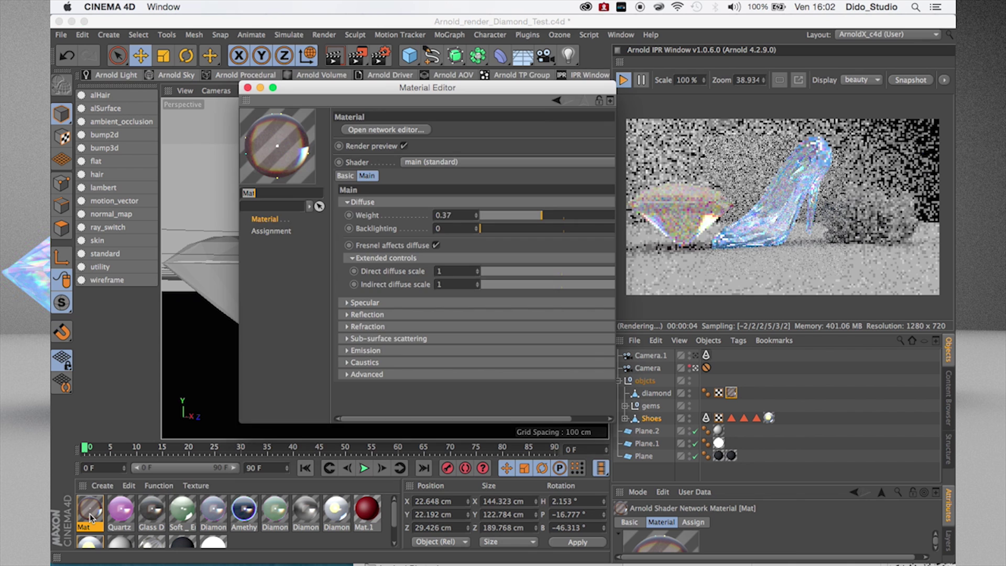
click(347, 351)
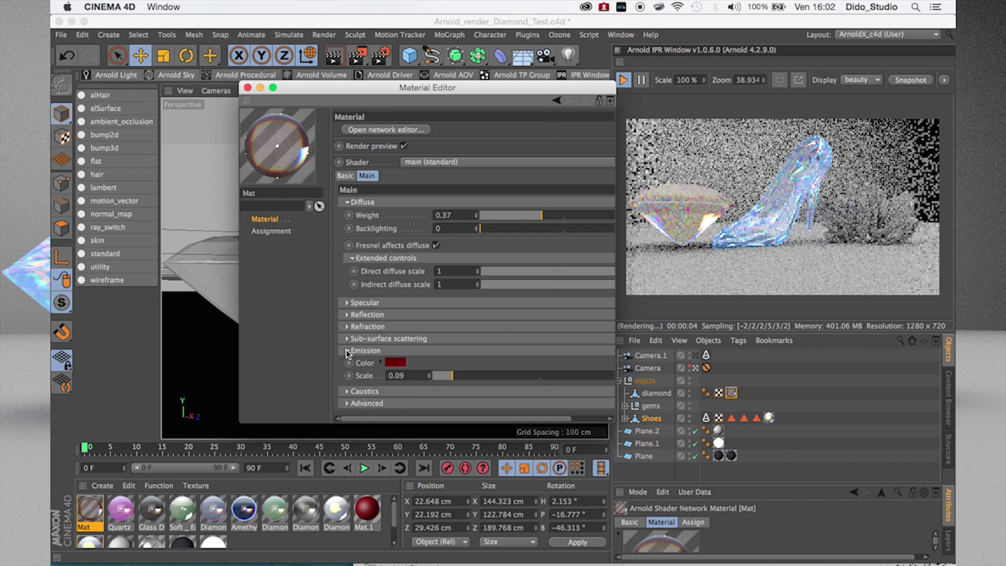
click(401, 363)
drag(430, 322, 400, 361)
click(421, 418)
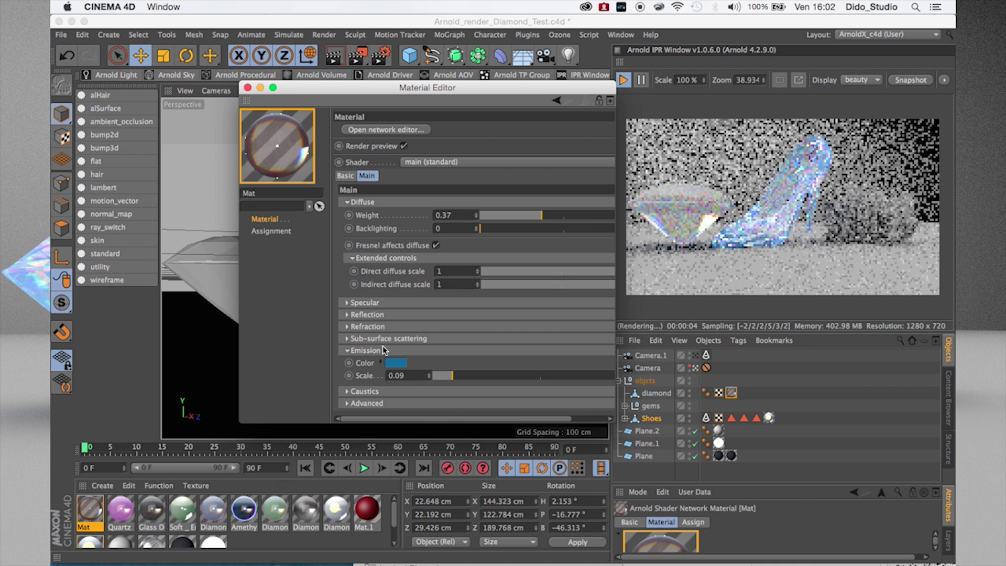
Compare the Mat material's refraction settings with the Diamond material, set Mat's IOR to 2.79, and close the Material Editor.
click(348, 327)
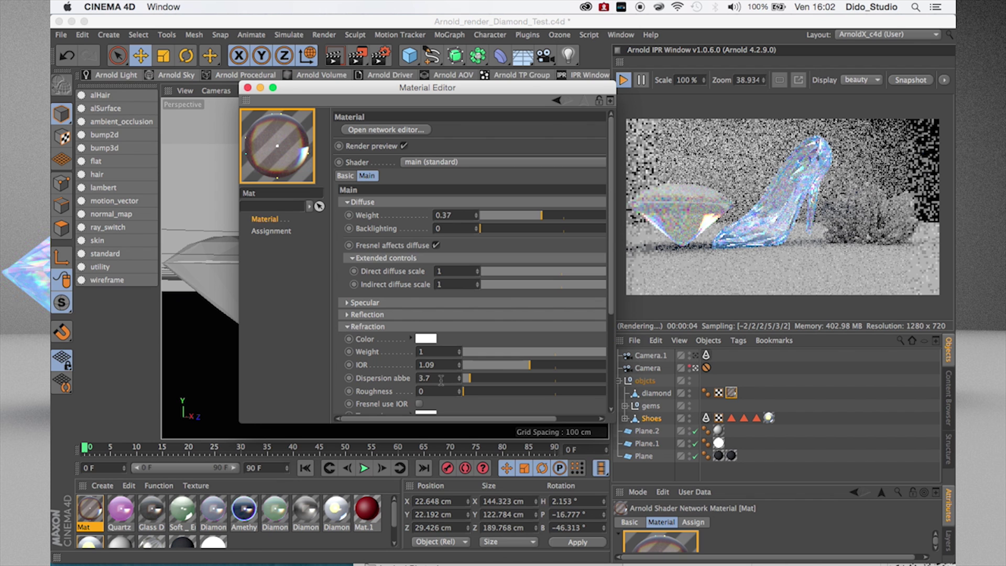
click(213, 510)
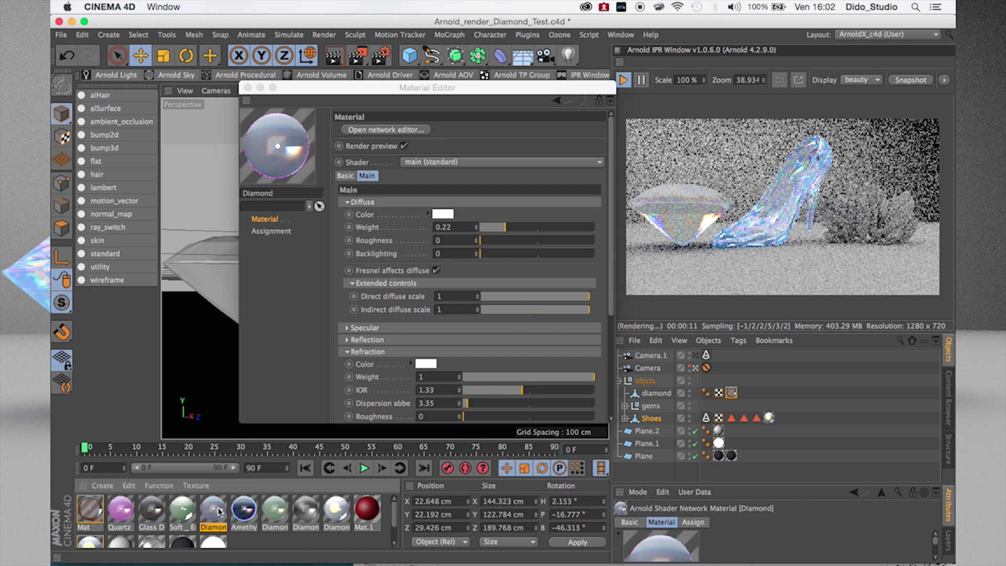
click(85, 516)
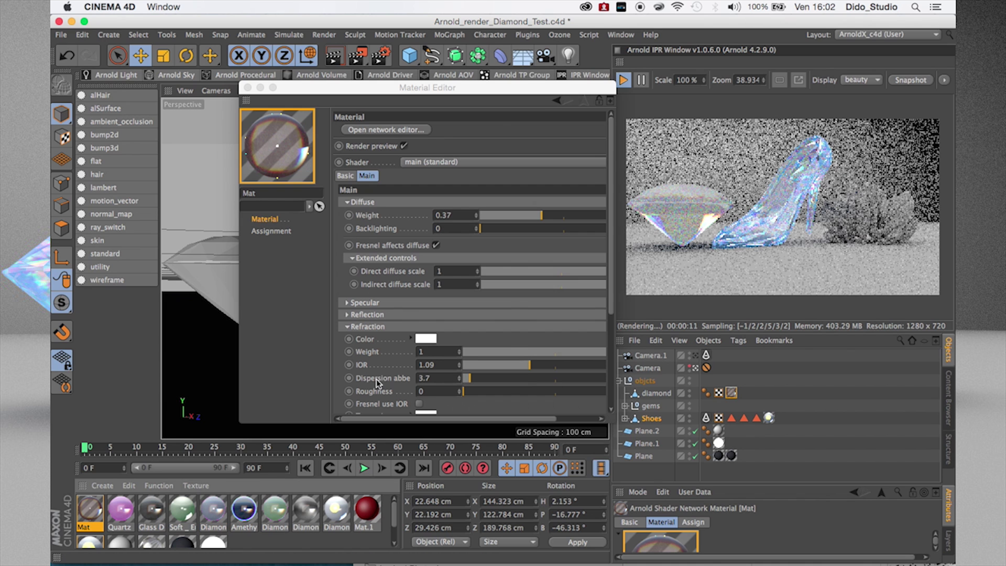
double_click(441, 364)
text(2)
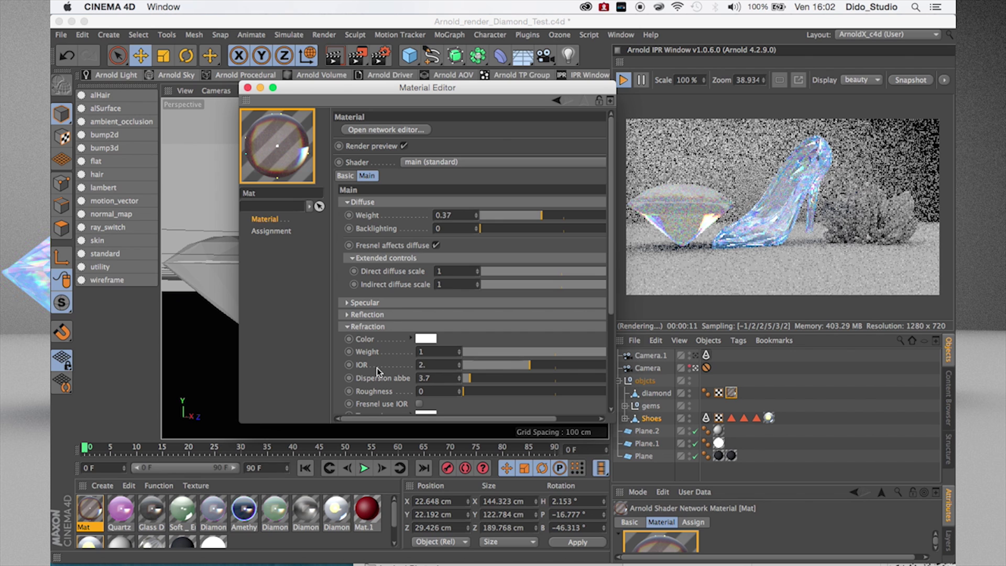
text(.79)
key(Return)
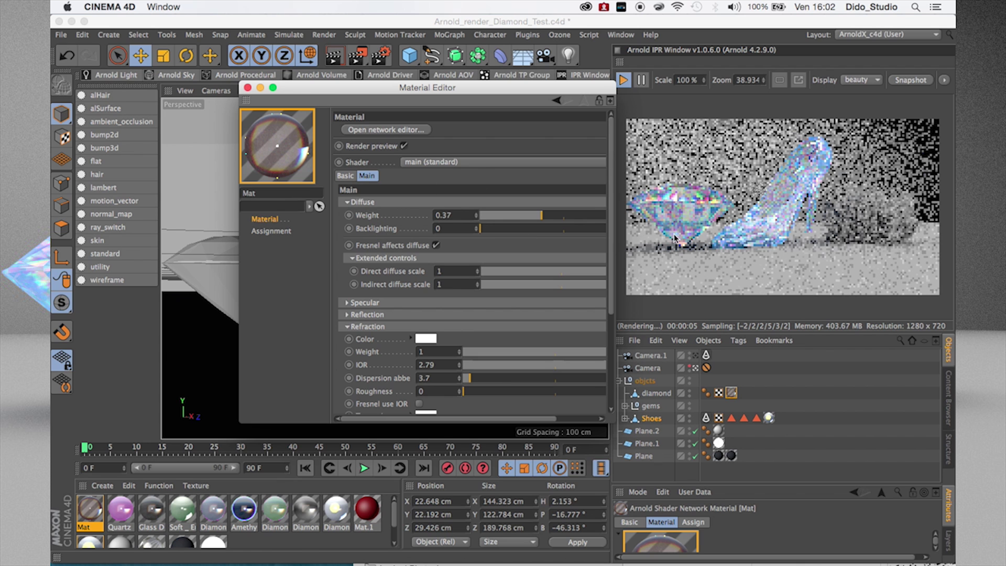
click(247, 87)
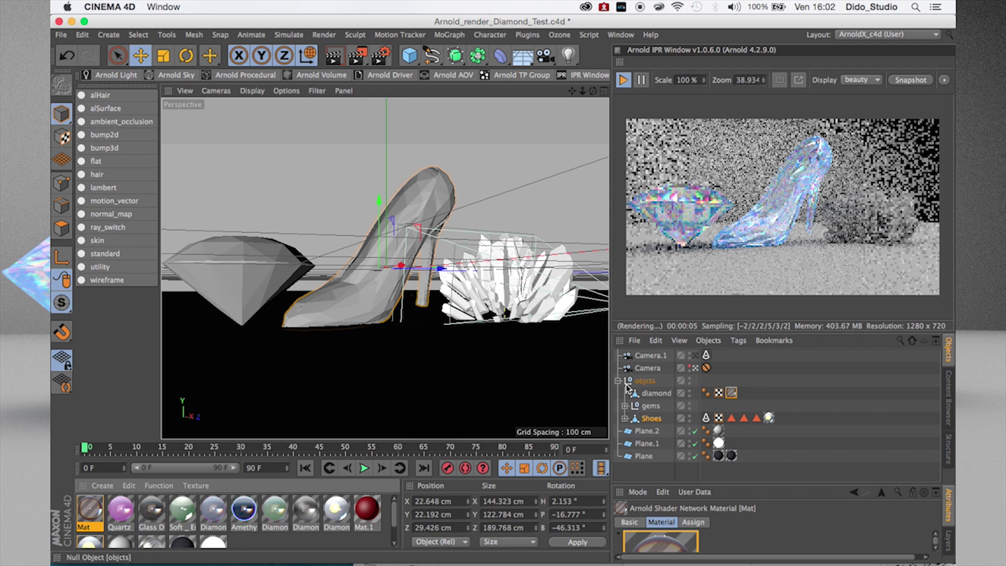
Replace the missing materials on Boole and the Piece 0.1 below it, under the Null.1 gems Cloner, with the green Diamond material.
click(625, 406)
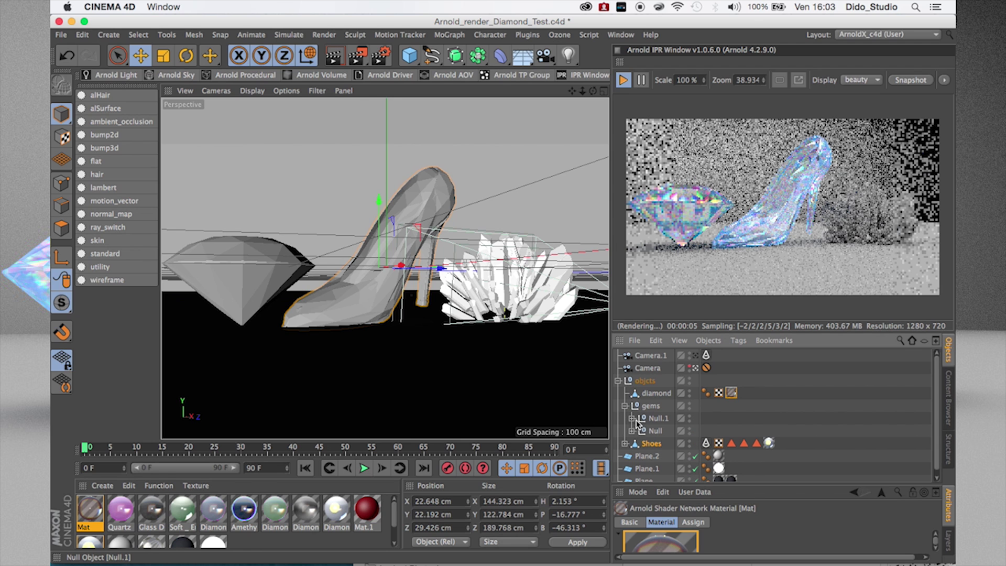
click(632, 419)
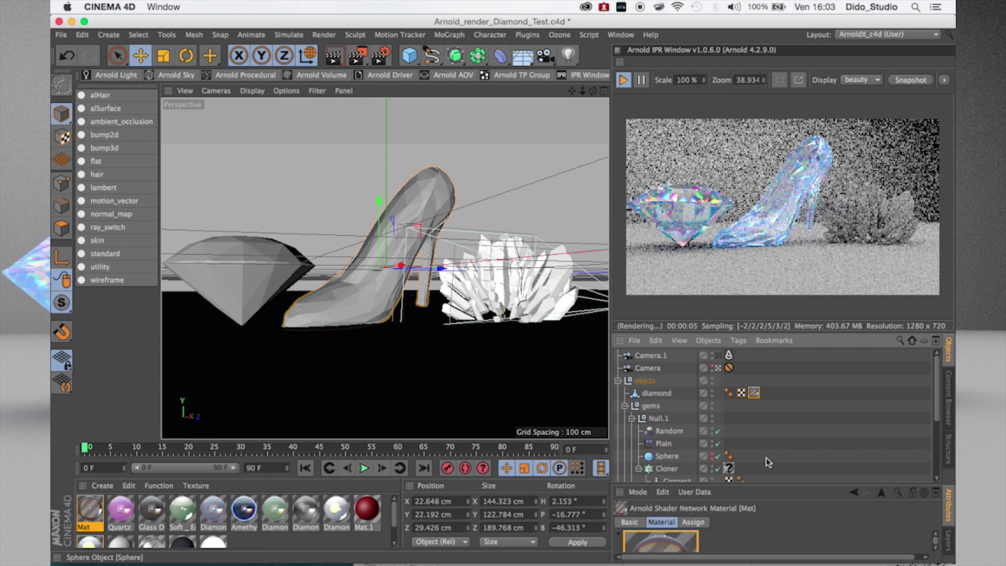
drag(935, 376, 929, 416)
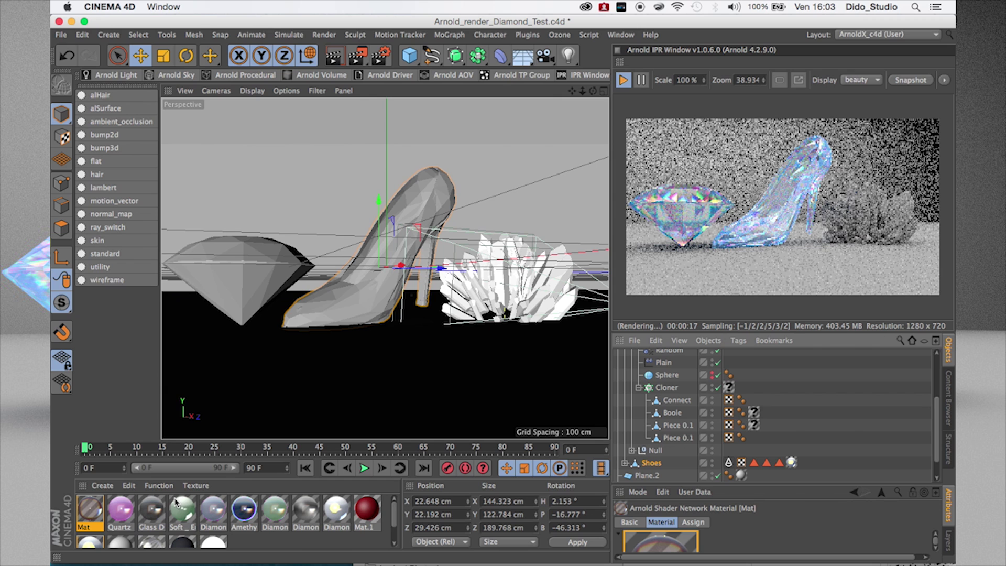
drag(280, 511, 754, 413)
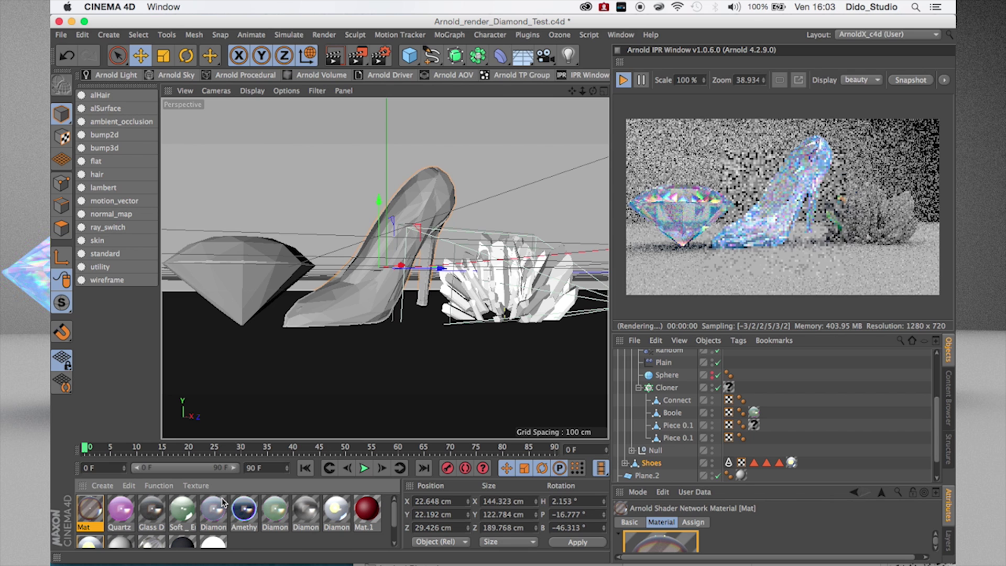
drag(277, 518, 474, 492)
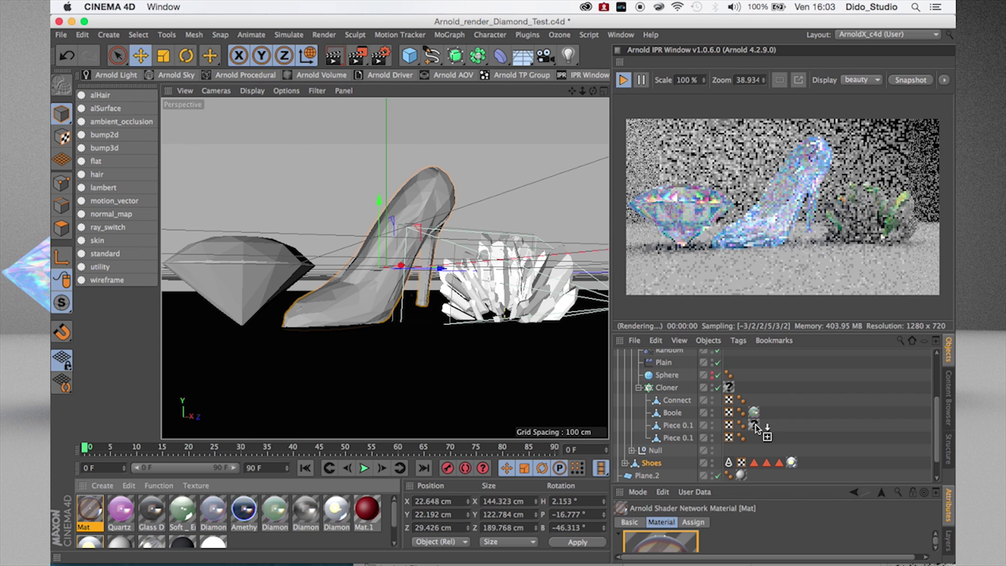
drag(756, 428, 755, 426)
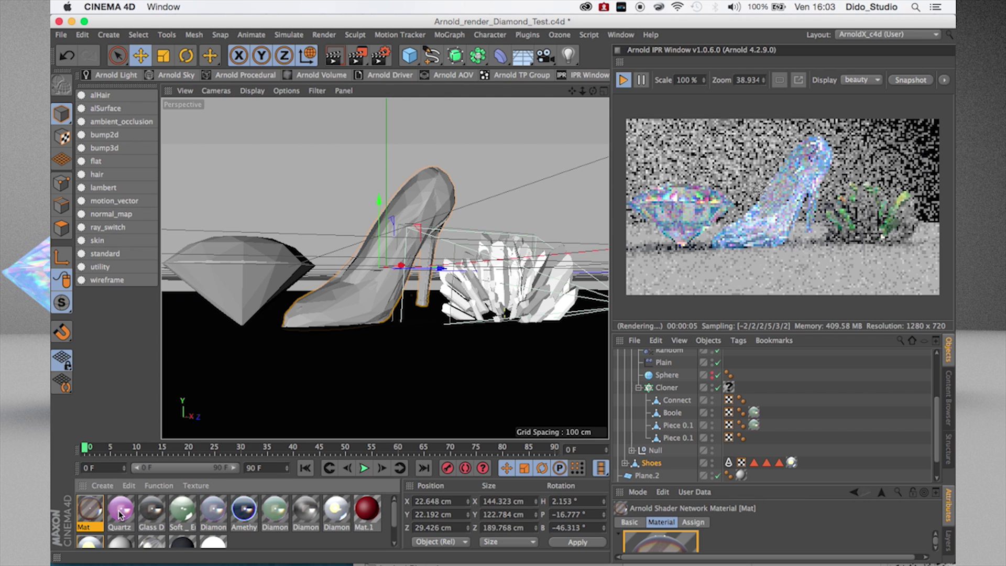
Assign the Quartz material to the Cloner in the Null.1 gems group and collapse that group.
drag(377, 470, 732, 388)
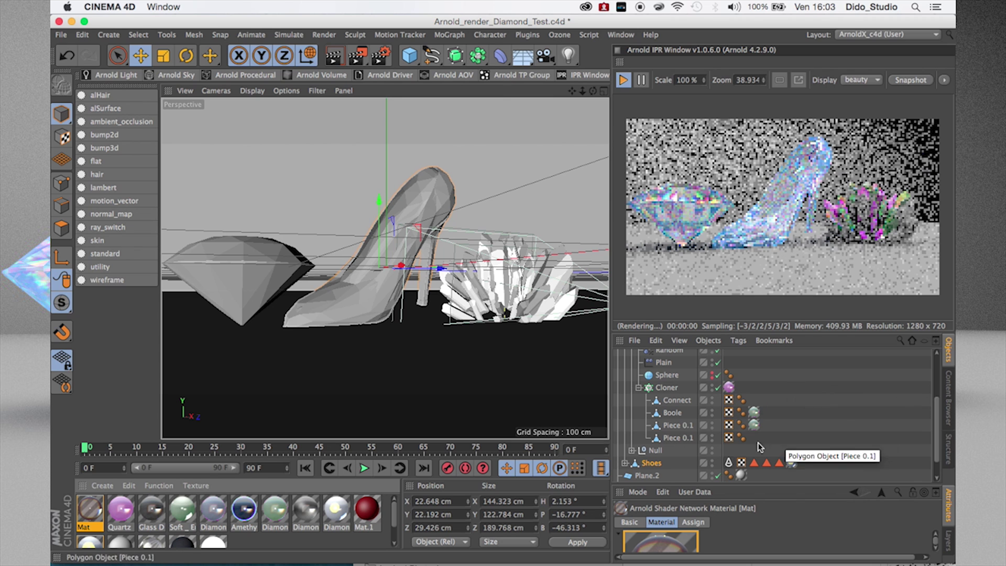
click(638, 388)
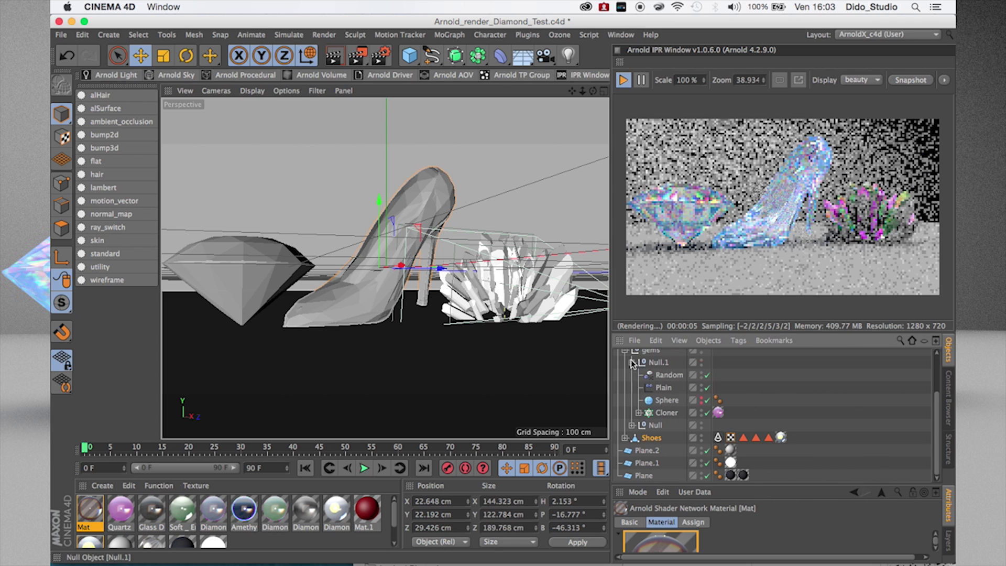
click(632, 363)
Expand the Null gems group and assign the Amethyst material to its Connect object.
click(648, 376)
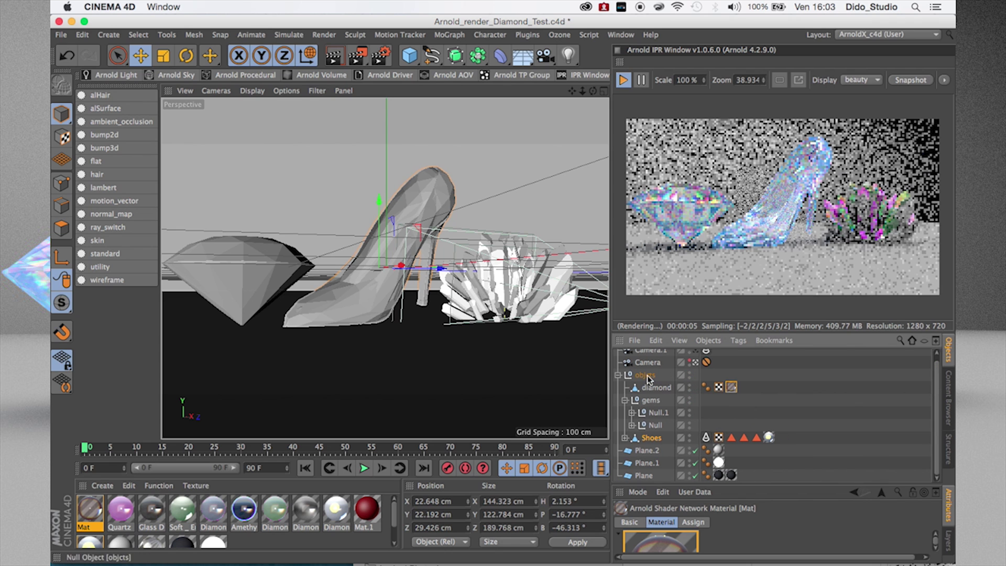
click(631, 425)
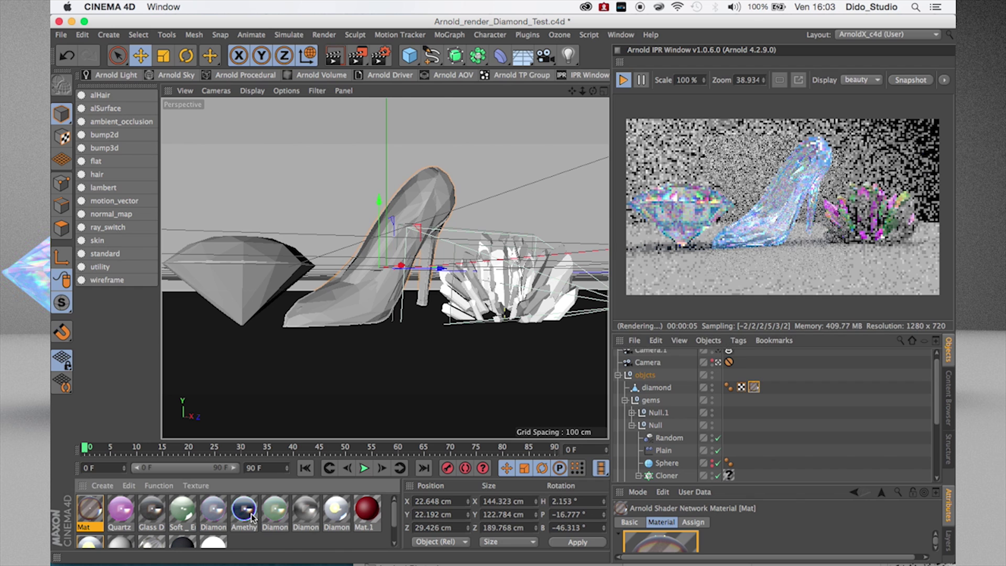
drag(608, 492, 677, 475)
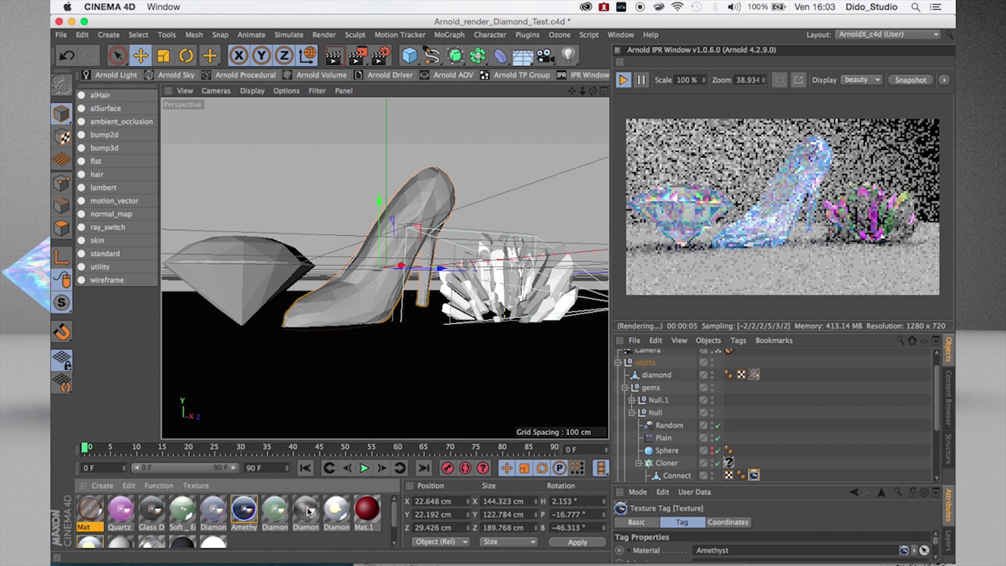
Try the Quartz material and a darker crystal material on the Cloner in the Null gems group.
drag(302, 505, 627, 431)
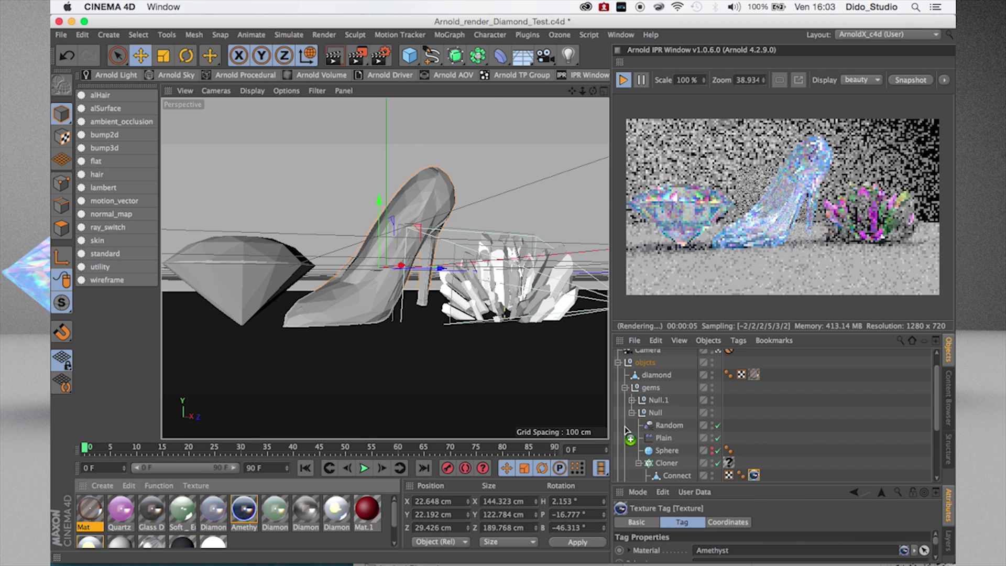
drag(733, 465, 733, 465)
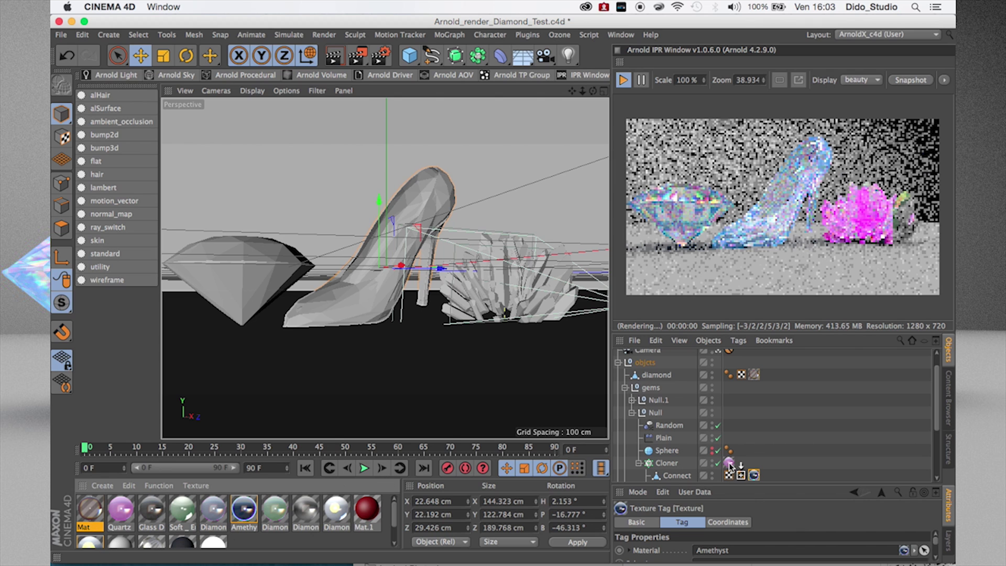
drag(730, 465, 729, 463)
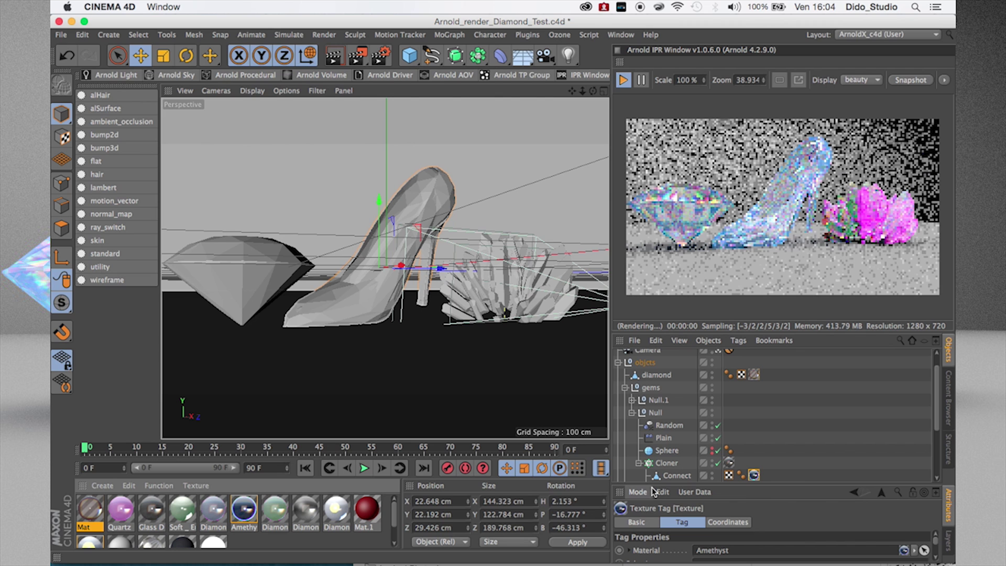
Enlarge the object list and replace the material on the Null group's Cloner with a bright white crystal material.
drag(688, 334, 684, 234)
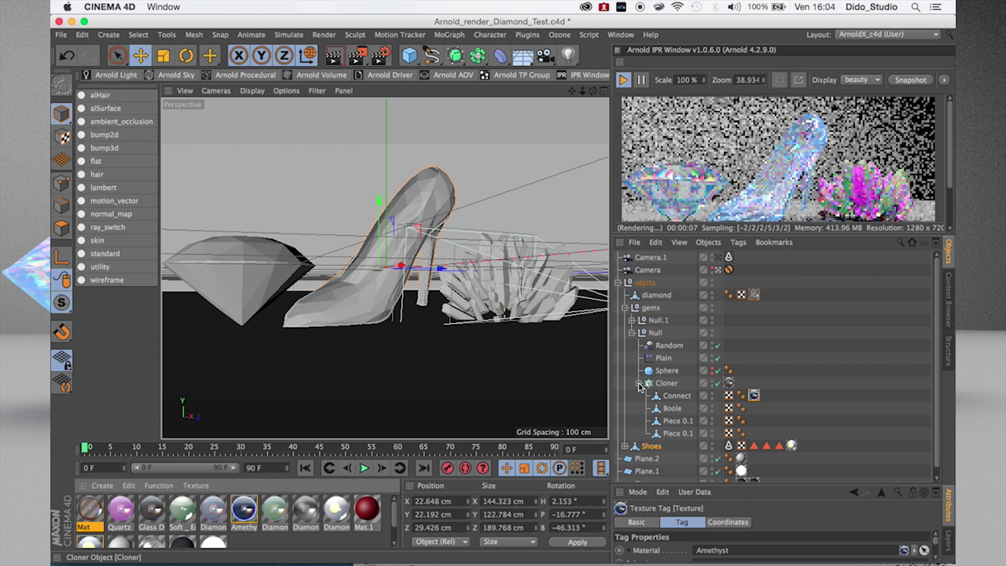
drag(246, 517, 642, 425)
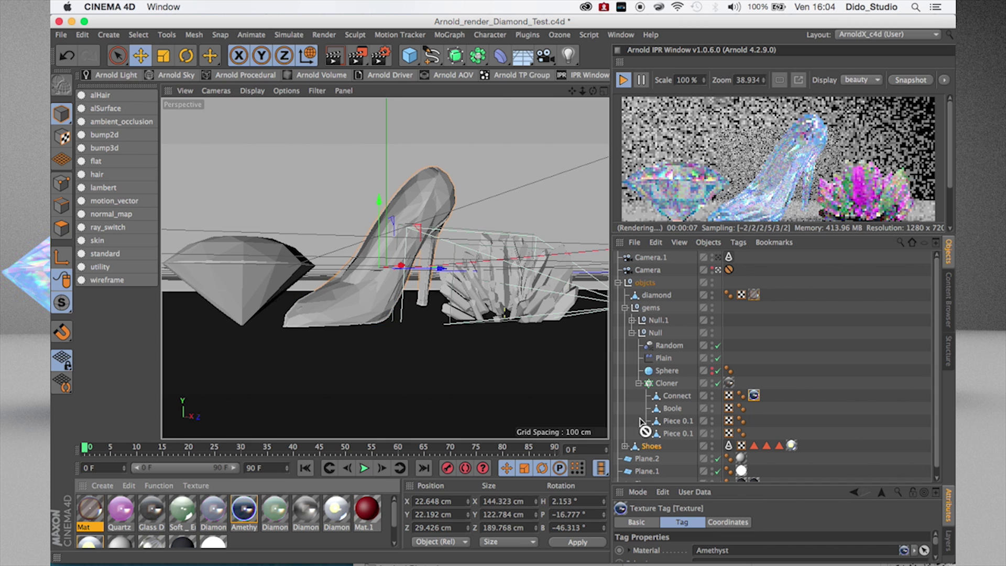
drag(739, 382, 731, 383)
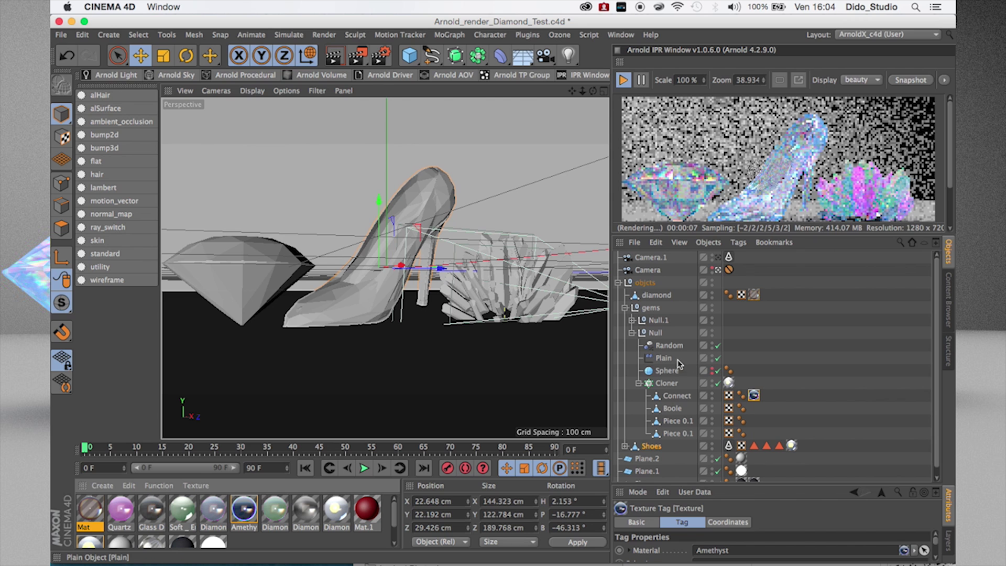
Replace the Quartz material on the Null.1 group's Cloner with Amethyst and enlarge the IPR render area again.
click(632, 321)
click(730, 369)
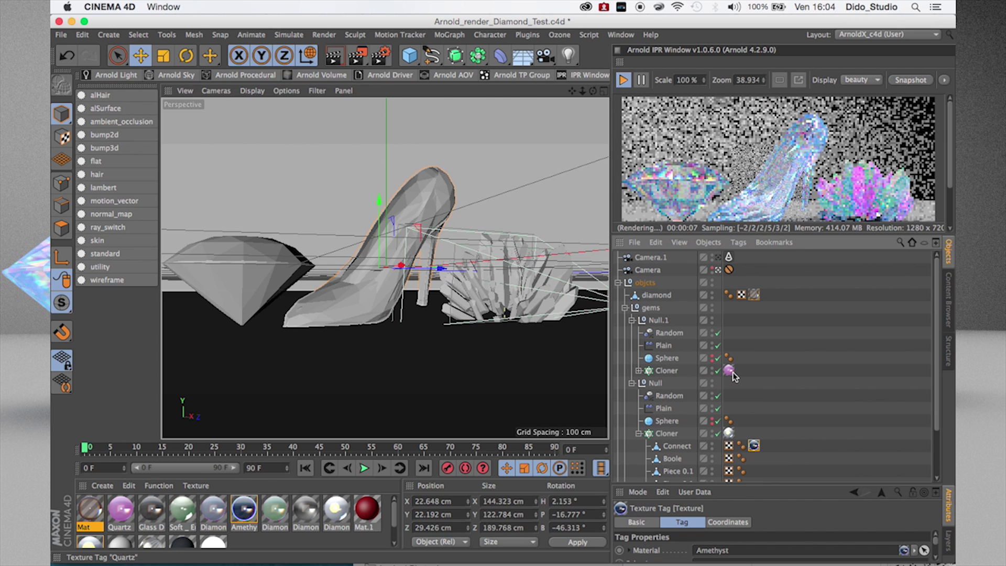
drag(276, 508, 671, 422)
drag(729, 370, 729, 371)
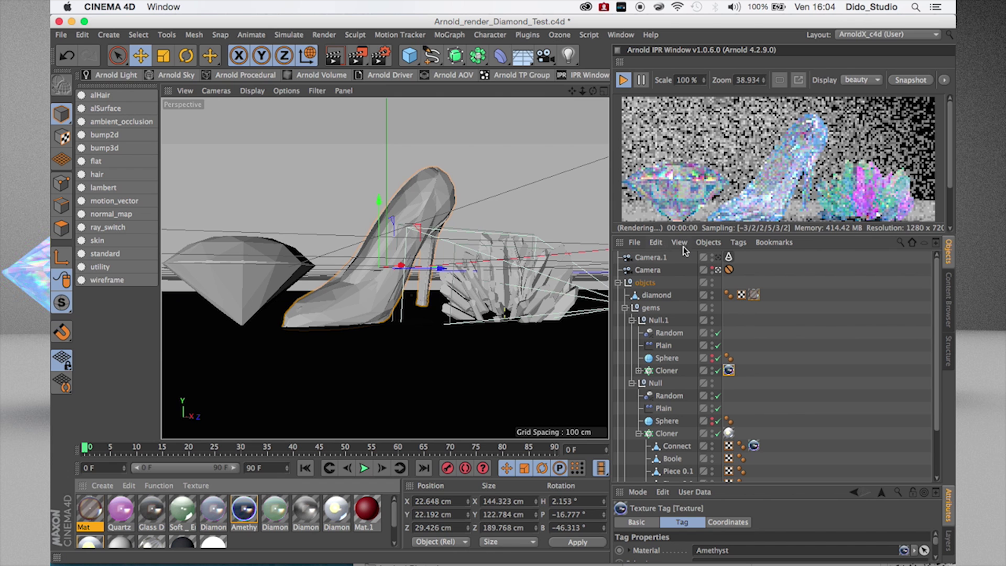
drag(673, 238, 680, 371)
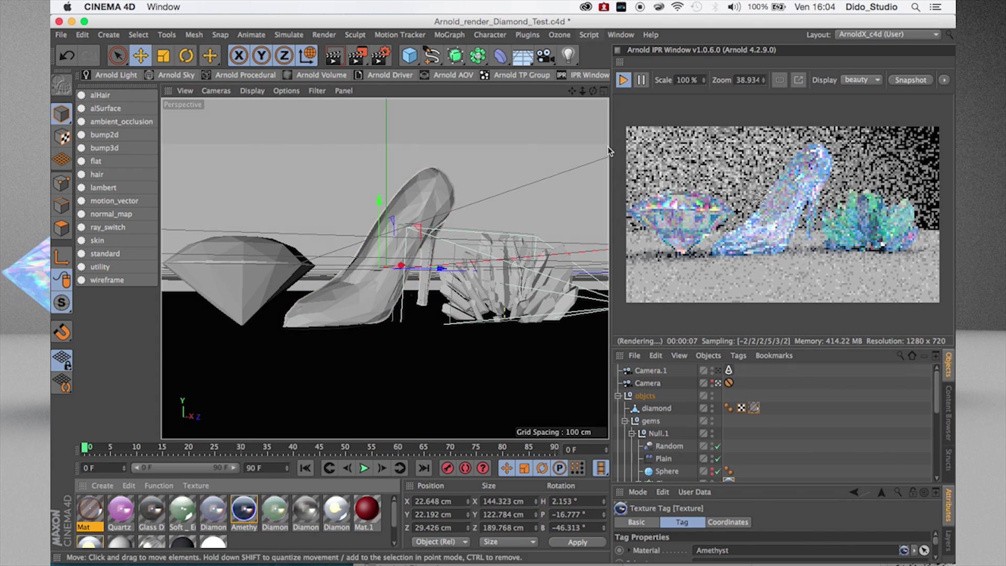
Run the Arnold IPR render and delete the gems group and the diamond object from the scene.
click(623, 81)
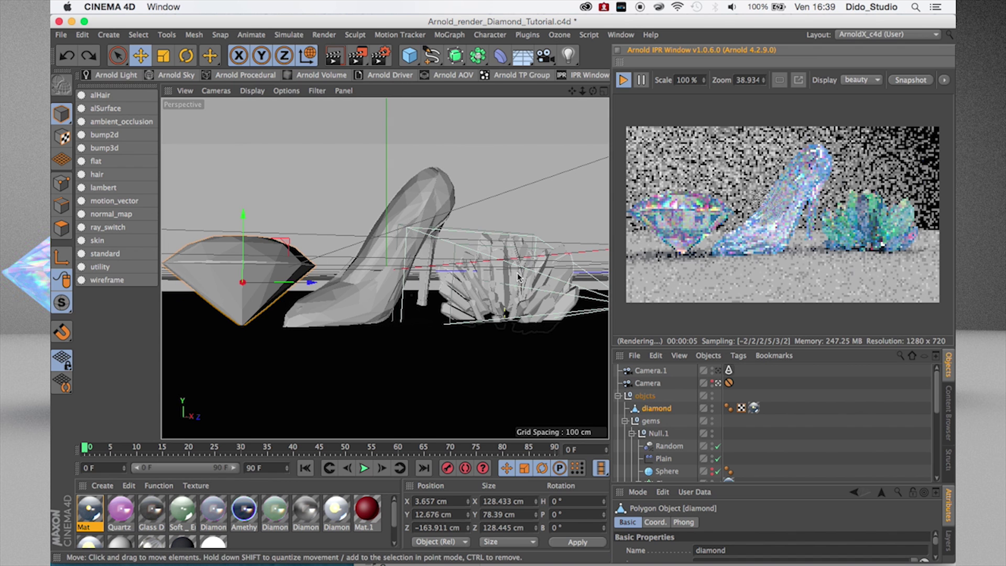
click(650, 421)
key(Delete)
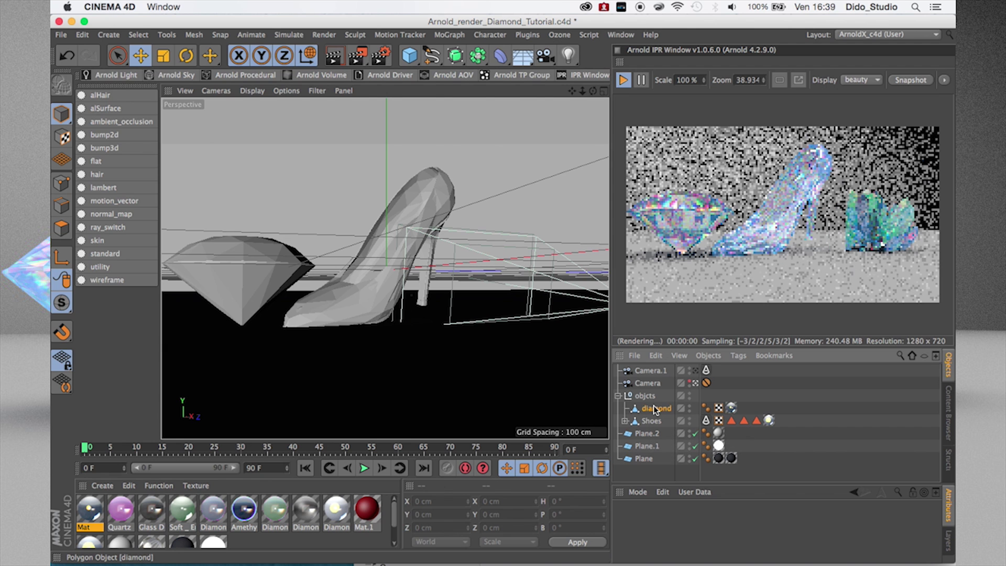
click(654, 406)
key(Delete)
click(514, 338)
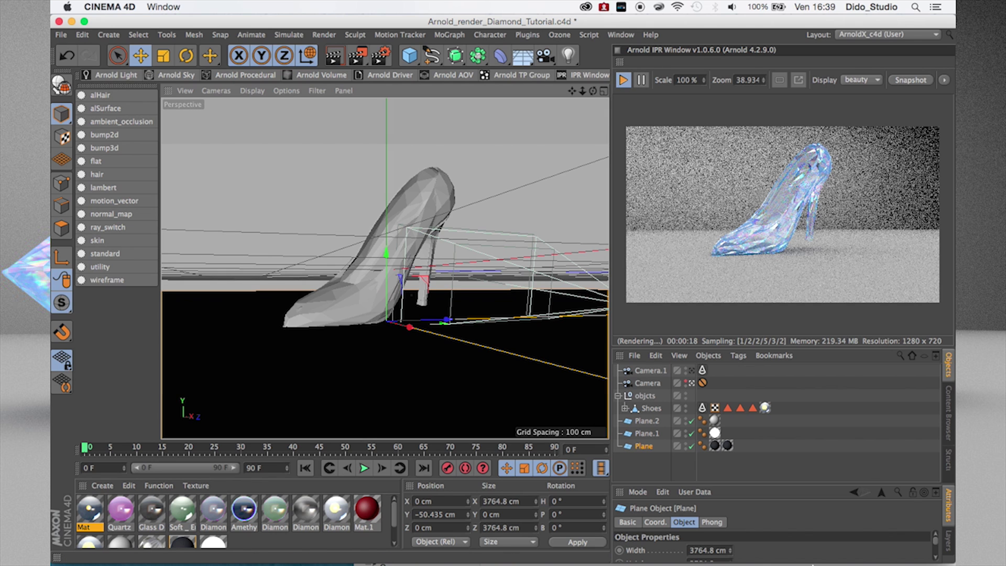
Lower the system volume, switch to iTunes, and minimise its window.
mouse_move(498, 553)
key(XF86AudioLowerVolume)
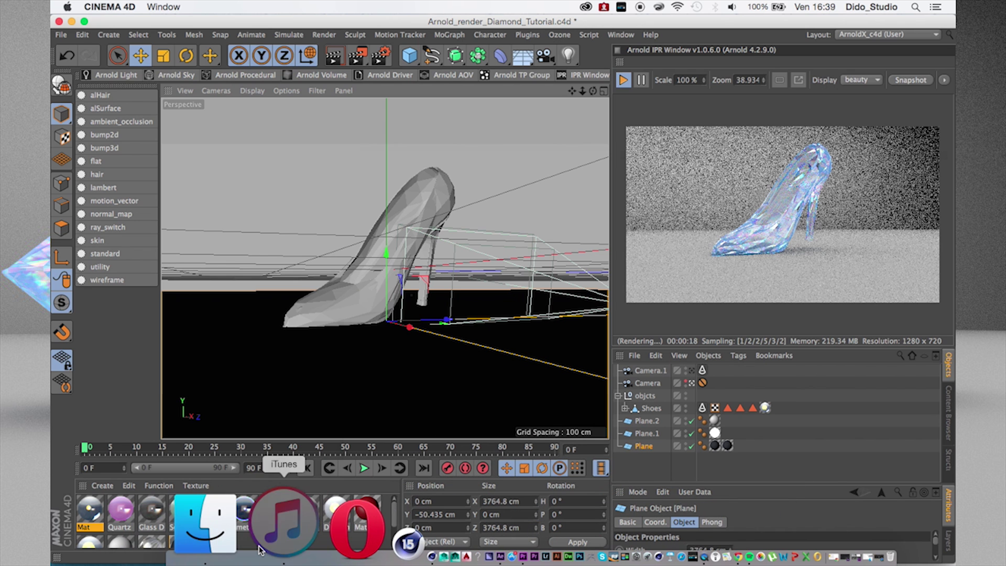
click(262, 548)
double_click(521, 184)
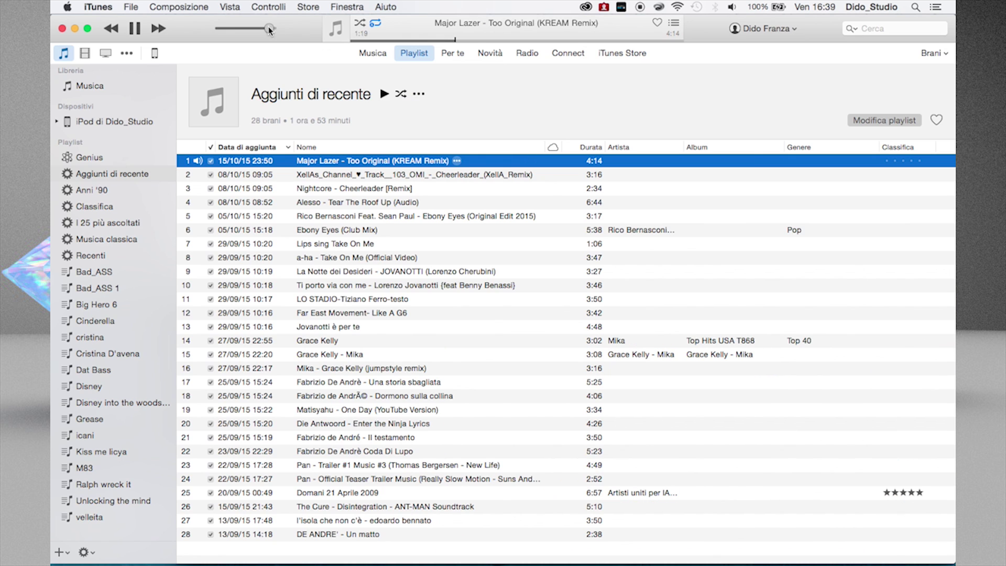
click(75, 28)
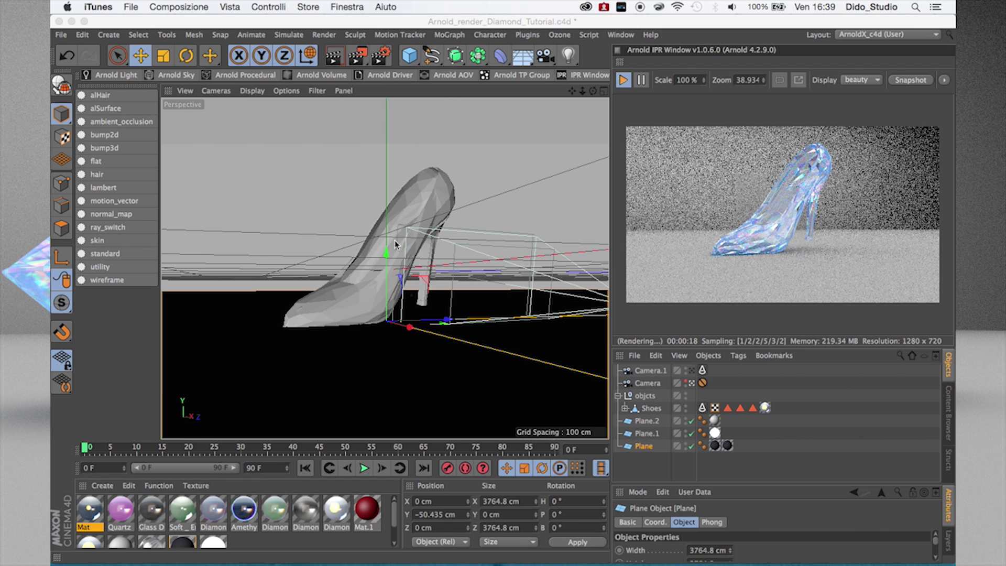
Select the Shoes object and stop the Arnold IPR render.
click(329, 296)
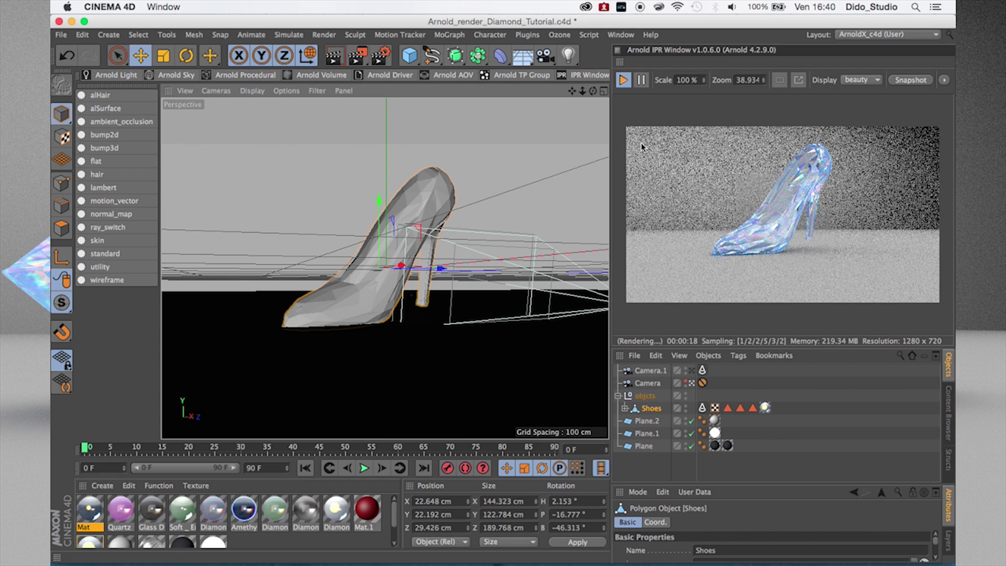
click(622, 80)
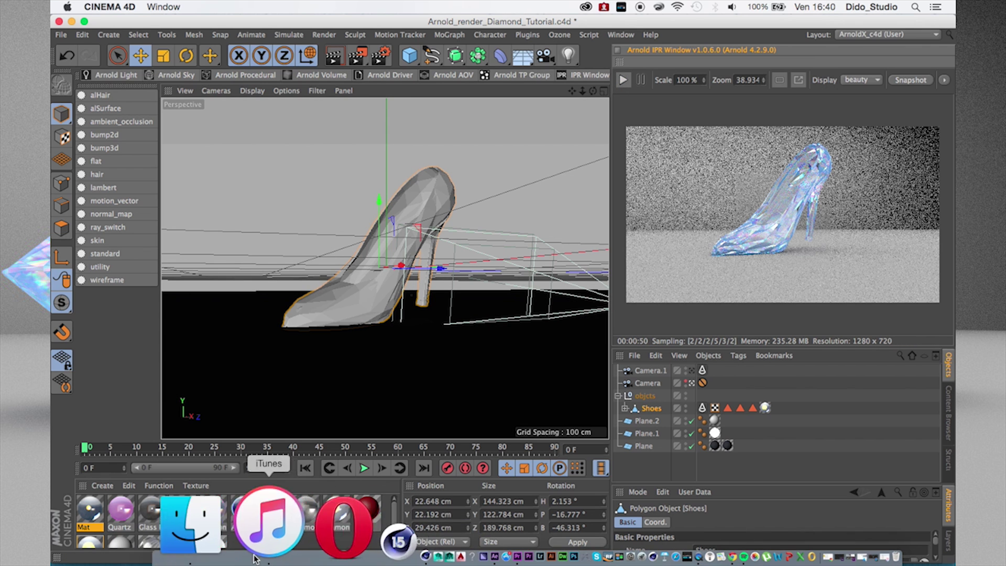
Switch to Finder, preview the Imagecrystal2.jpg render, and close both the preview and the Finder window.
click(248, 551)
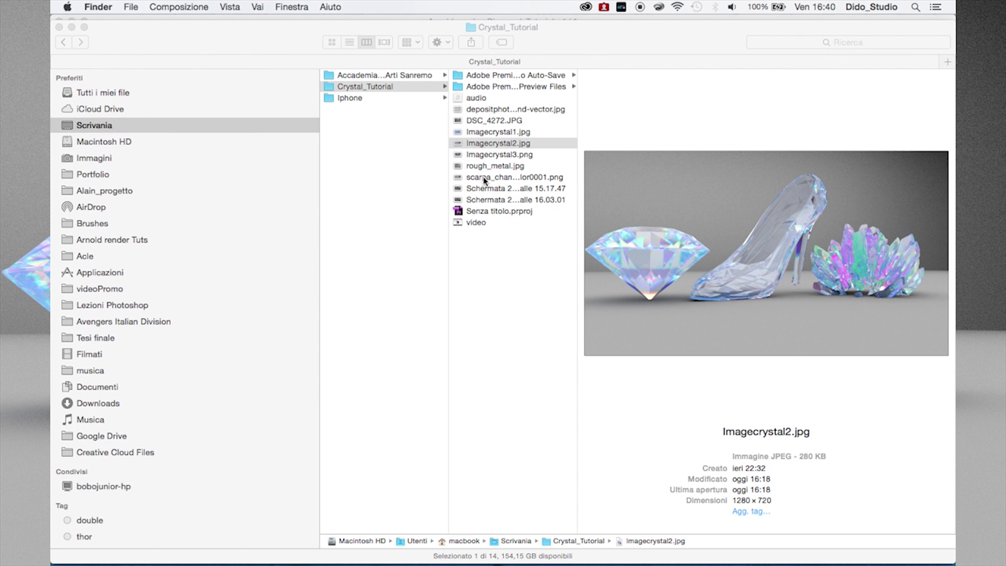
key(space)
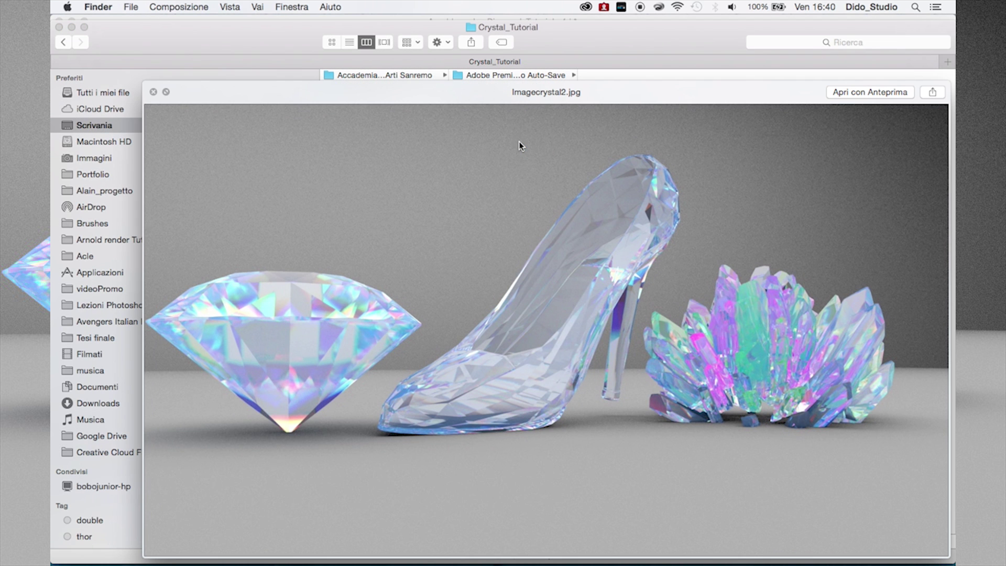
click(153, 92)
click(58, 27)
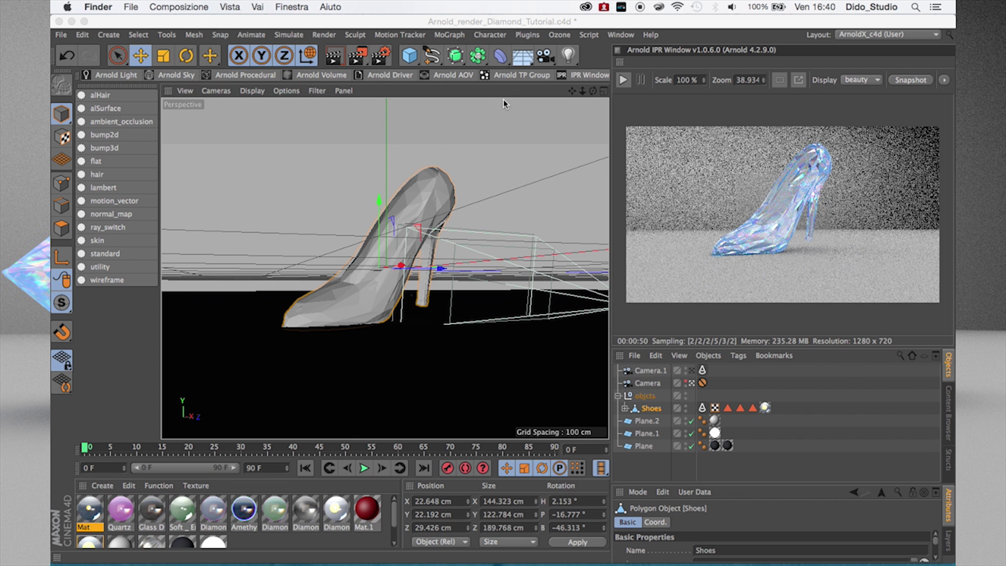
Open the Content Browser and examine the Amethyst and Diamond material presets in the XGem – ZetaFire library.
click(620, 35)
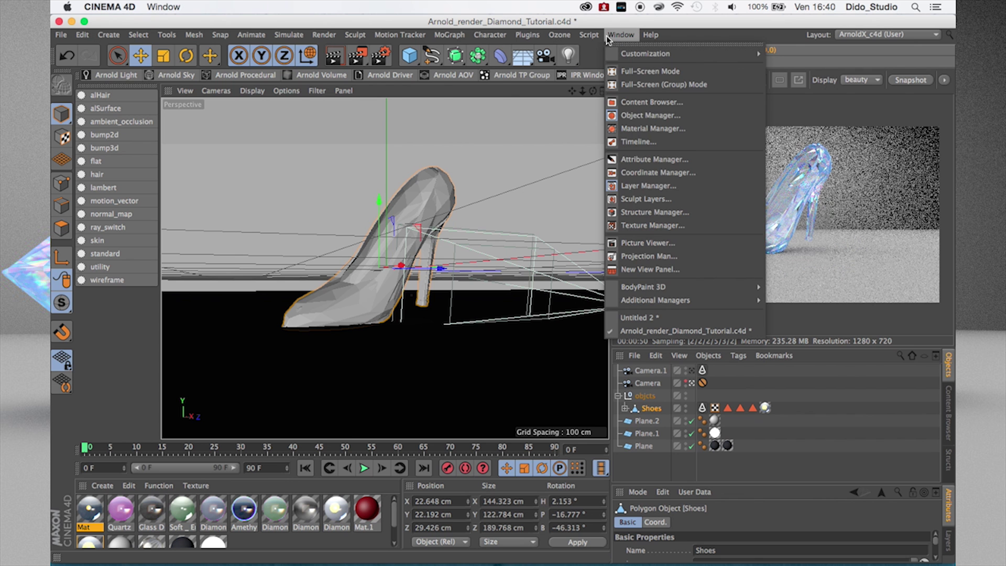
click(663, 102)
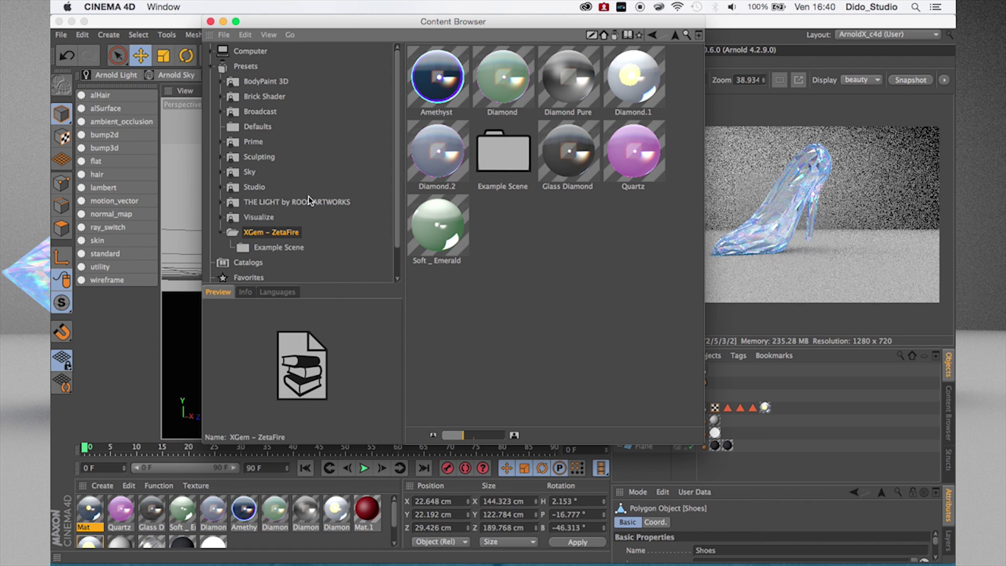
click(461, 88)
click(493, 84)
click(457, 86)
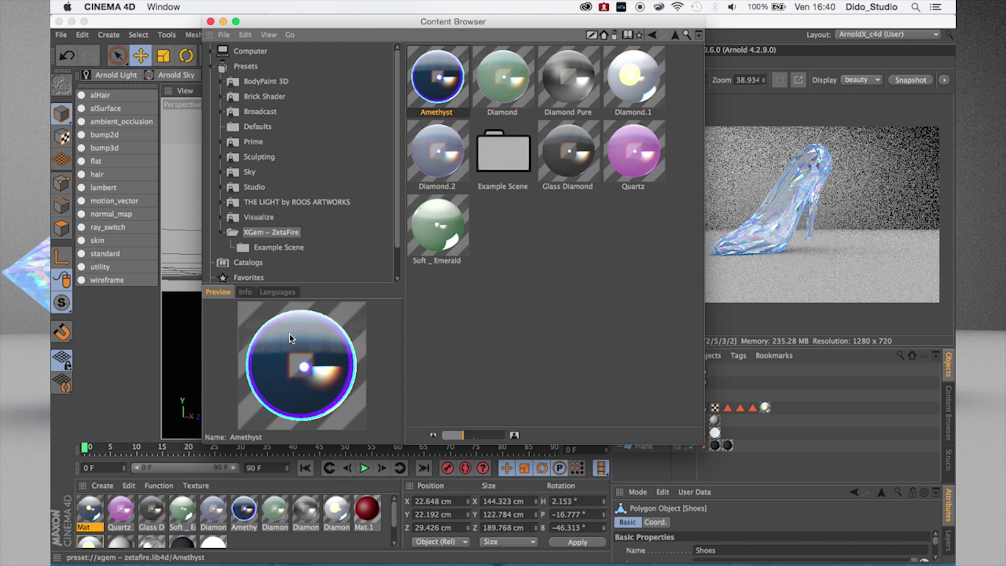
click(493, 79)
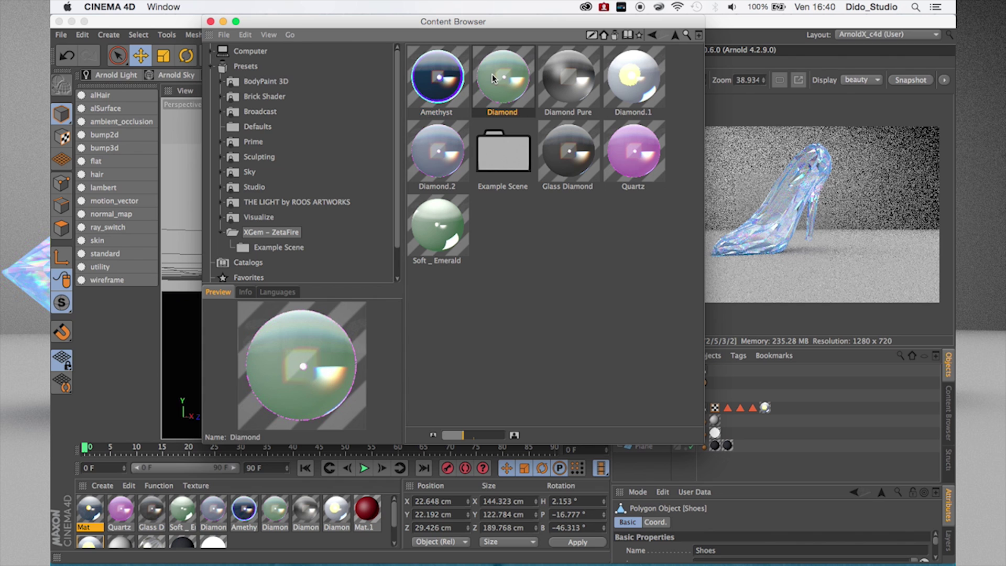
shift+click(466, 83)
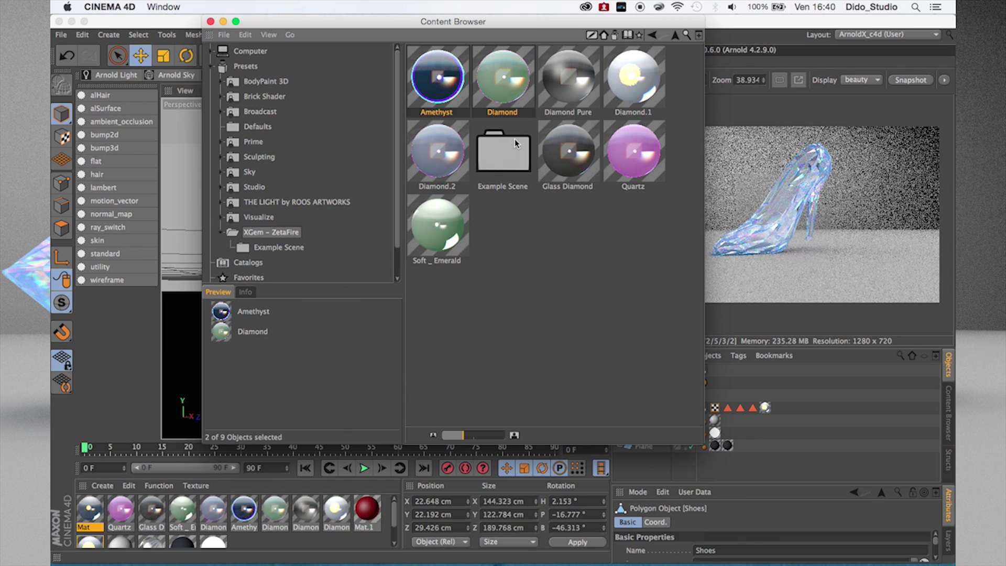
click(569, 226)
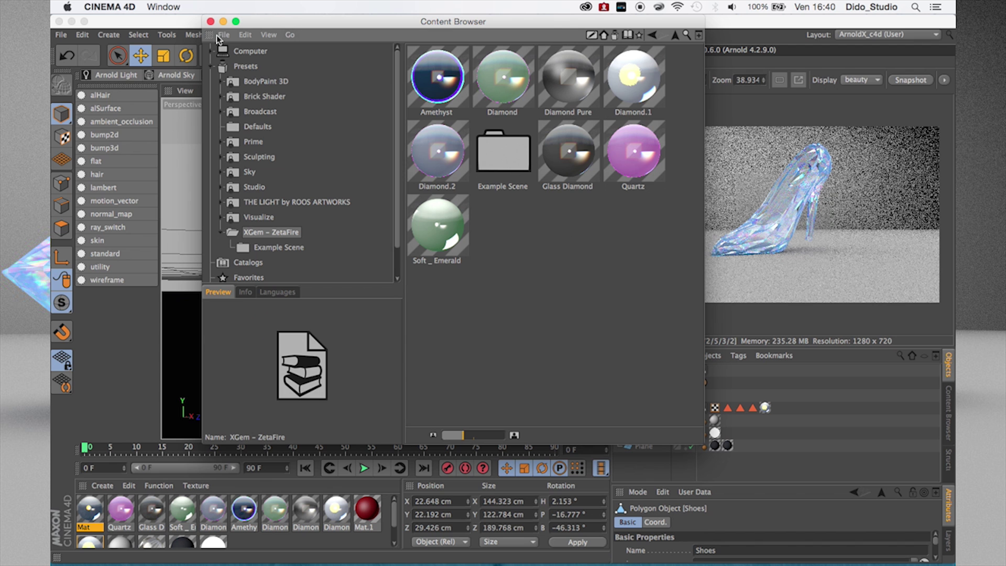
Switch to Finder and open the Crystal_Tutorial folder in Scrivania.
mouse_move(393, 556)
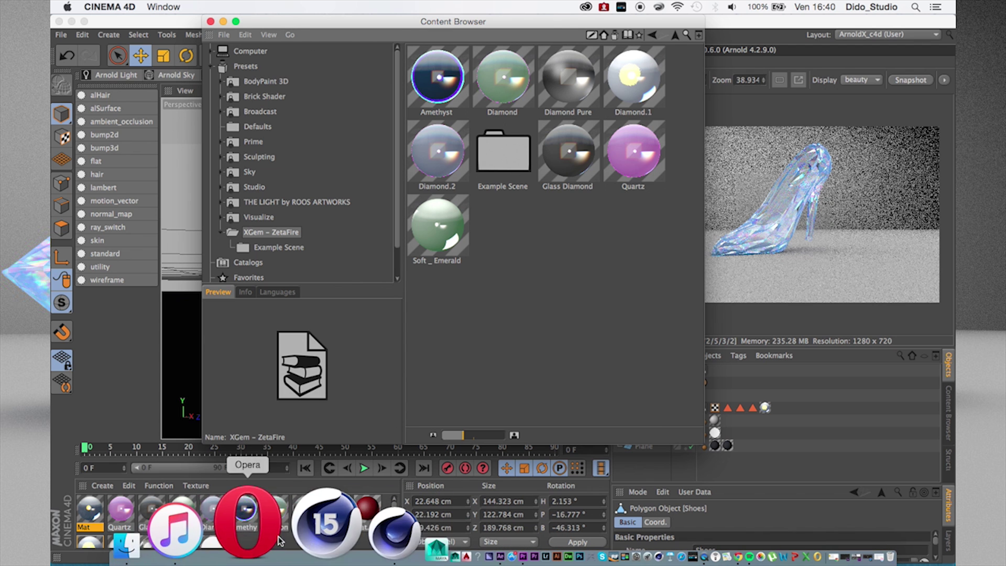
click(257, 527)
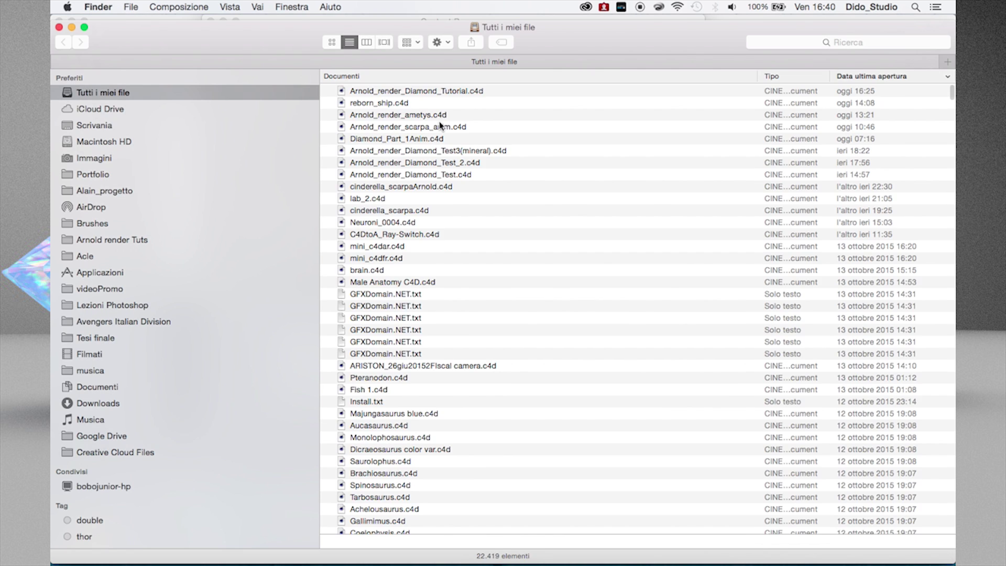
mouse_move(724, 555)
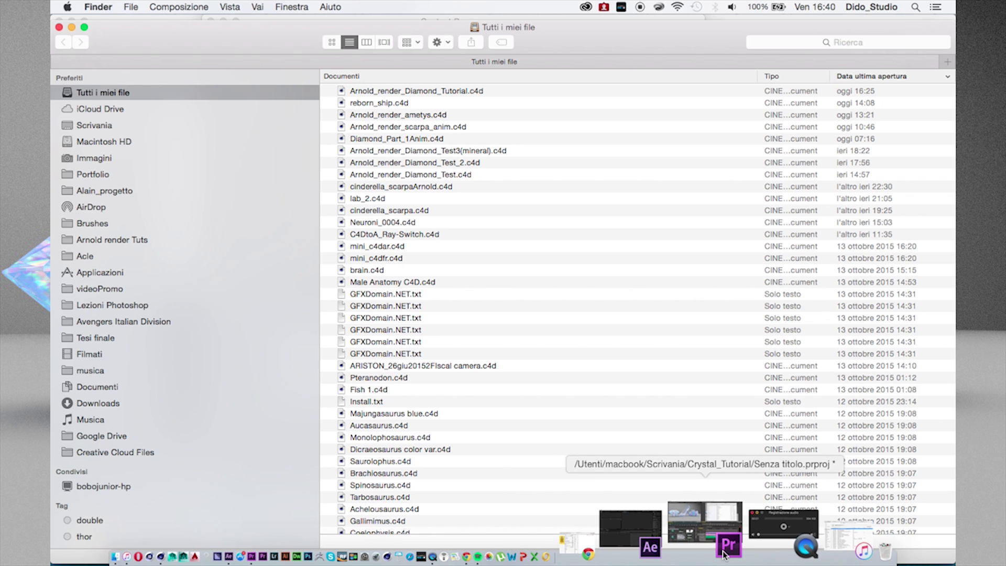
mouse_move(697, 540)
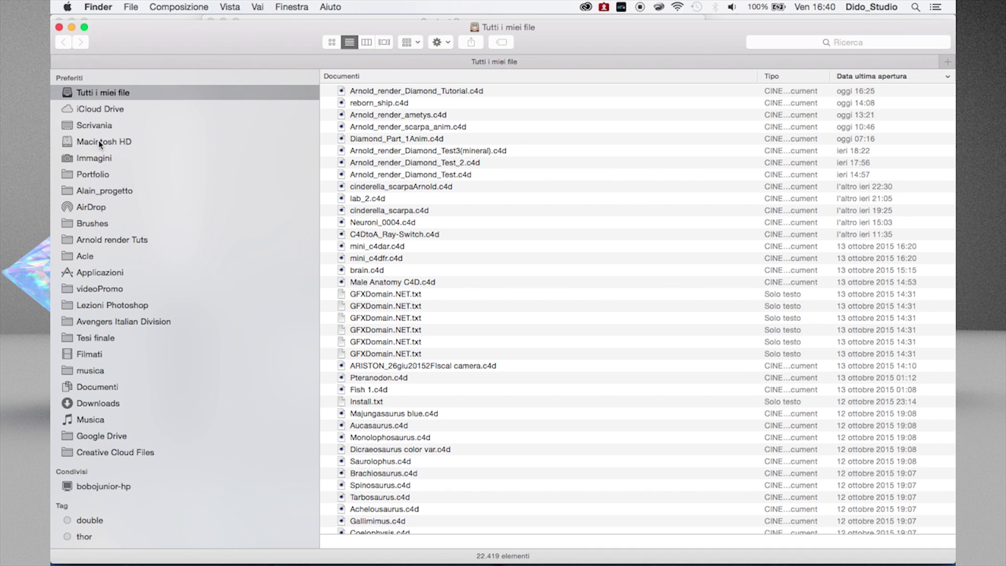
click(87, 126)
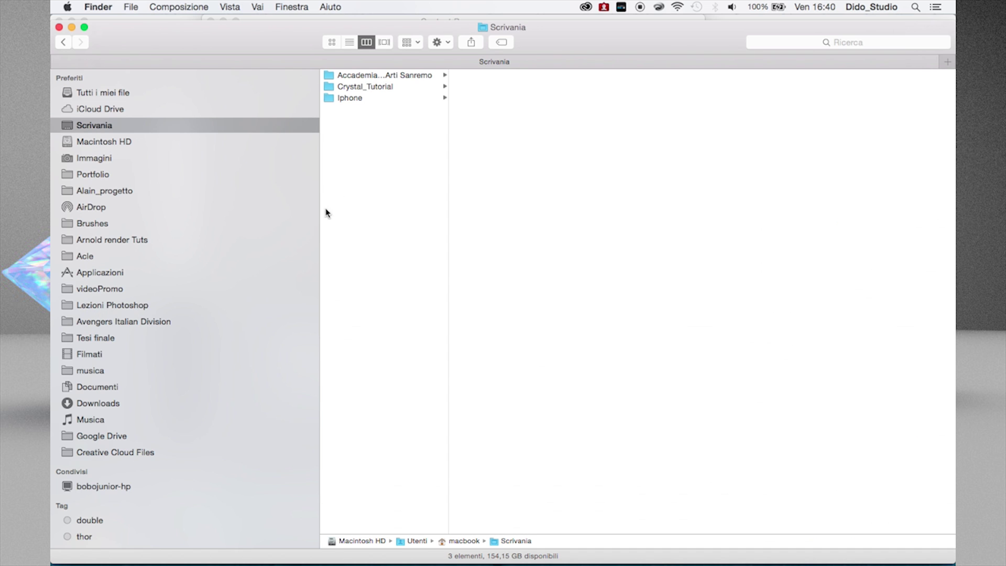
click(364, 88)
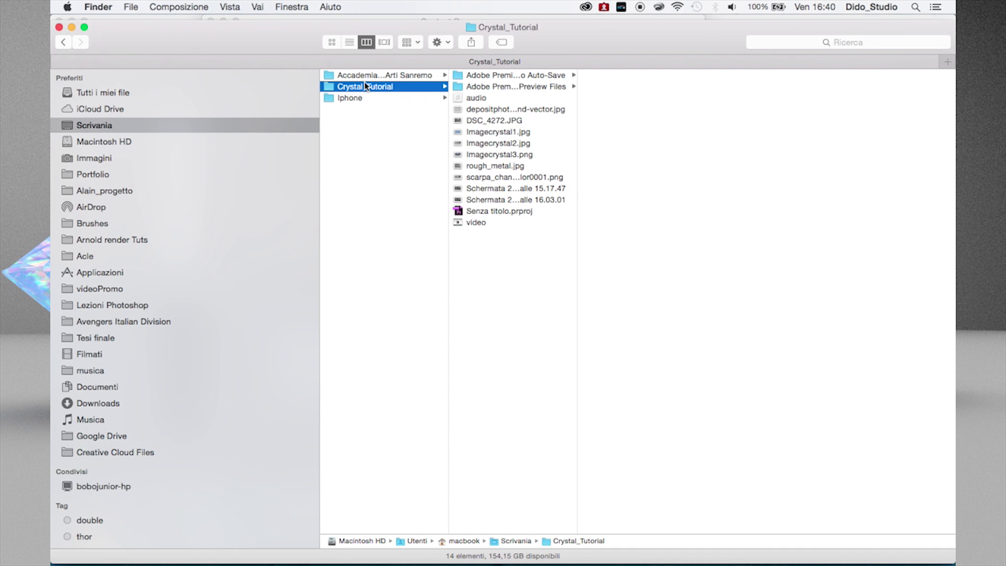
Preview the Imagecrystal2.jpg render of the diamond, shoe and crystals in full screen.
click(477, 134)
click(487, 146)
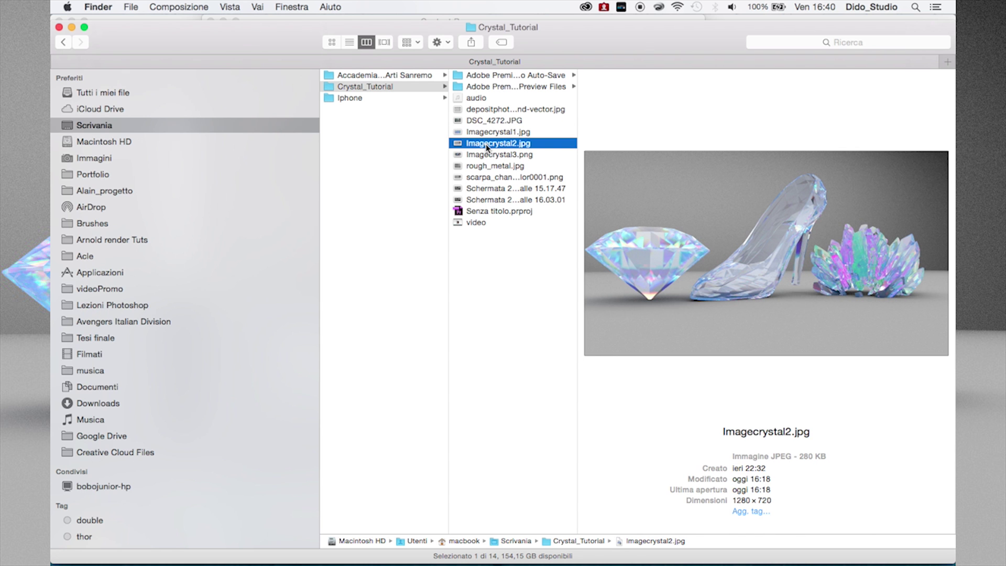
key(space)
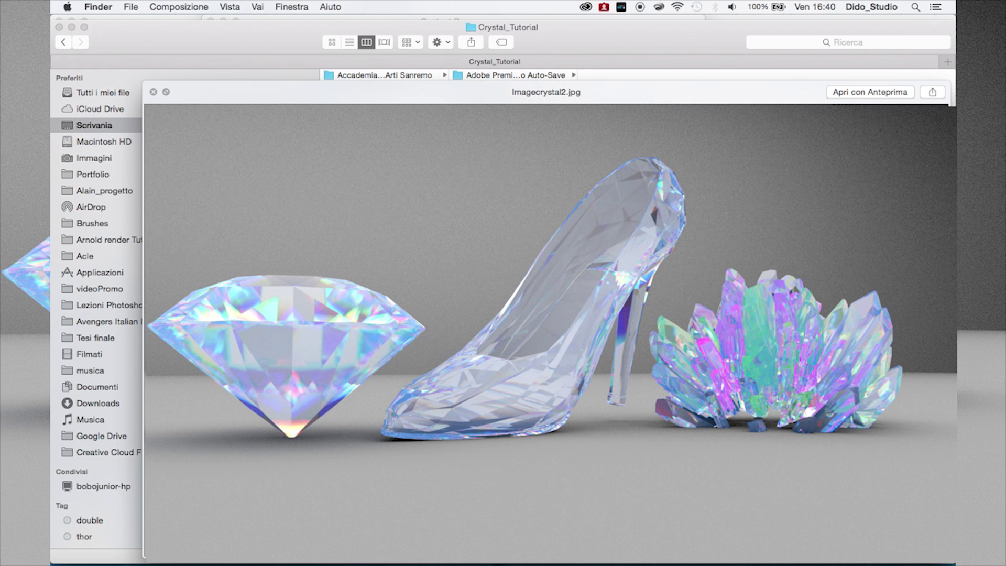
key(ctrl+super+f)
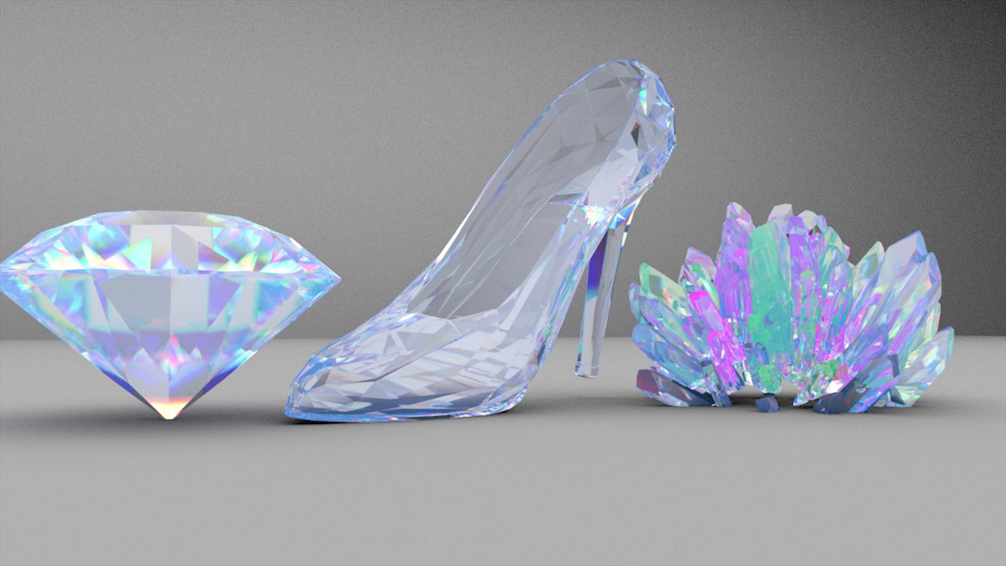